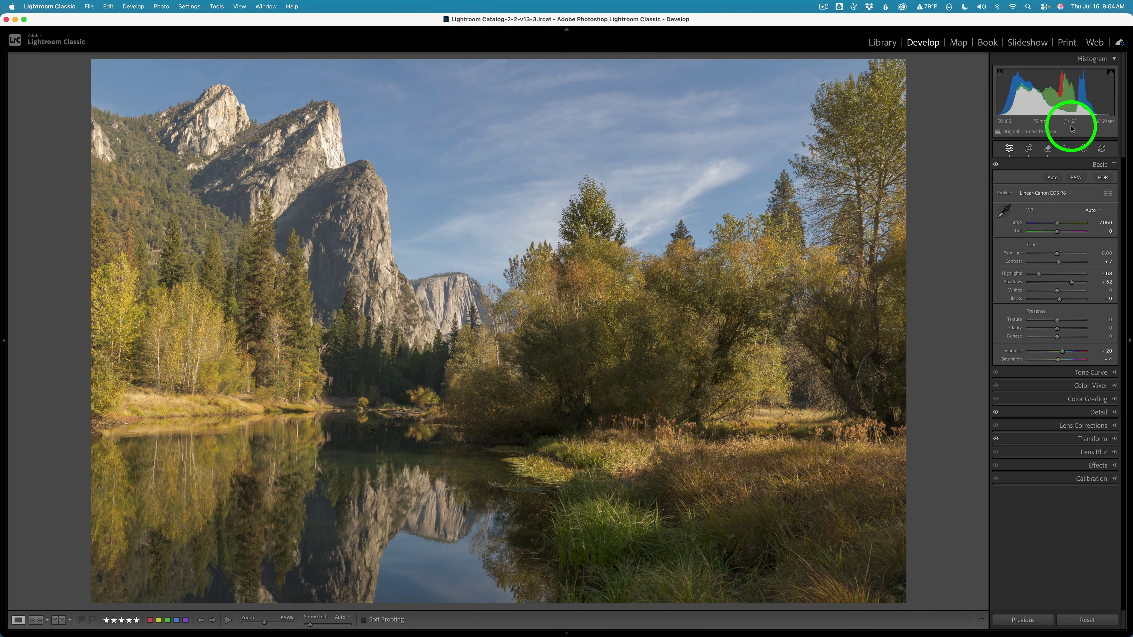
Review the photo's Detail, Lens Corrections and Transform settings, as well as its crop and straightening.
{"action": "left_click", "coordinate": [1074, 413]}
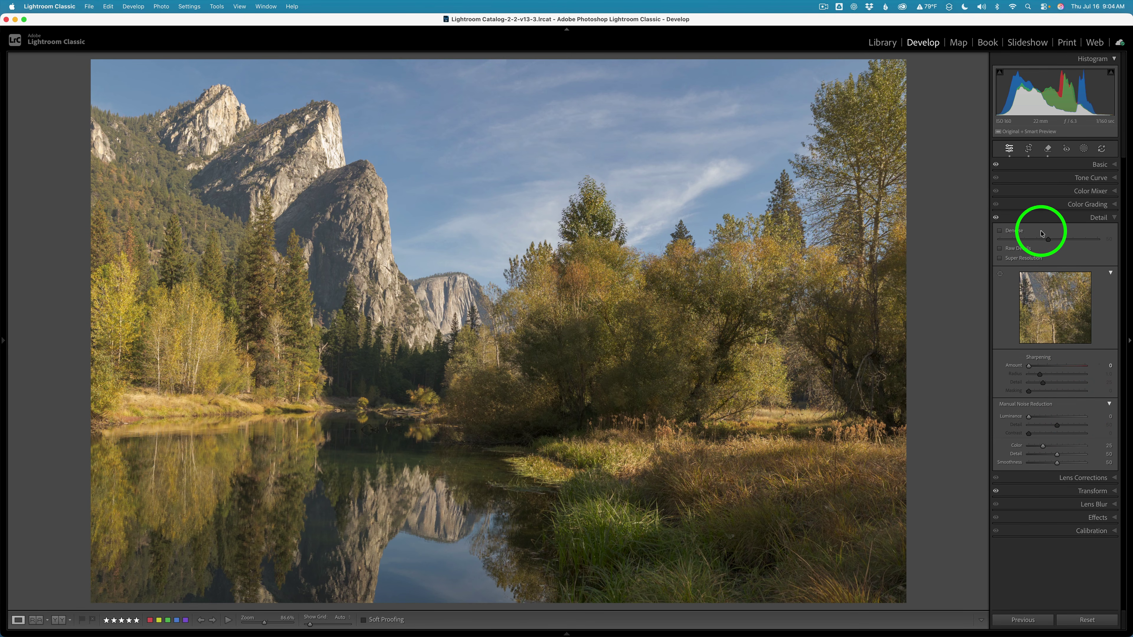
{"action": "key", "text": "super+6"}
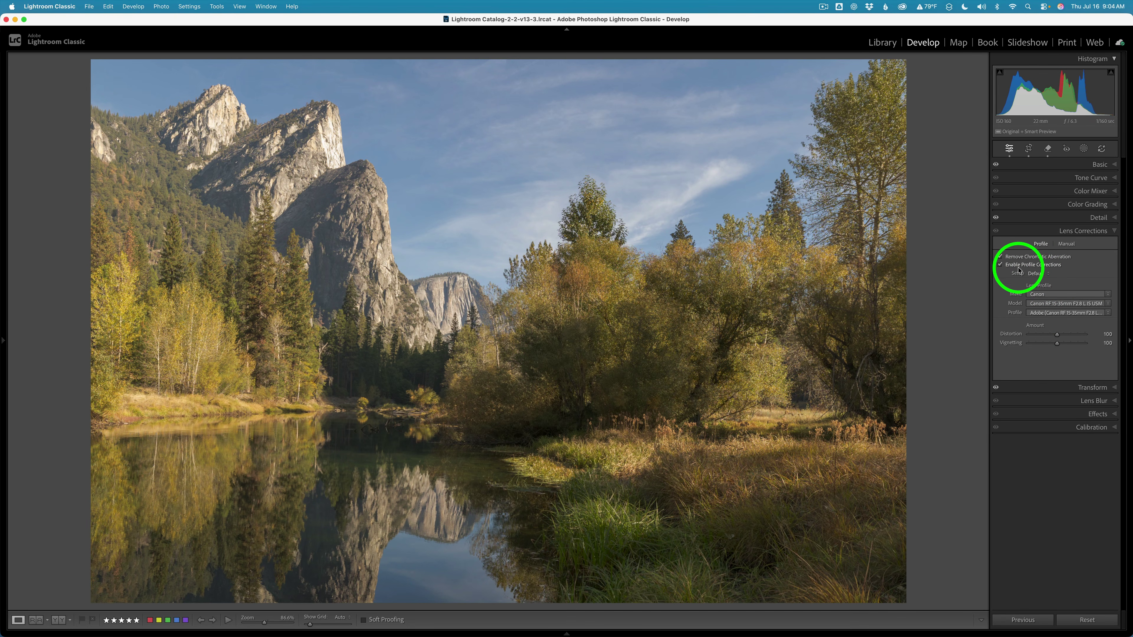
{"action": "left_click", "coordinate": [1026, 232]}
{"action": "left_click", "coordinate": [1036, 243]}
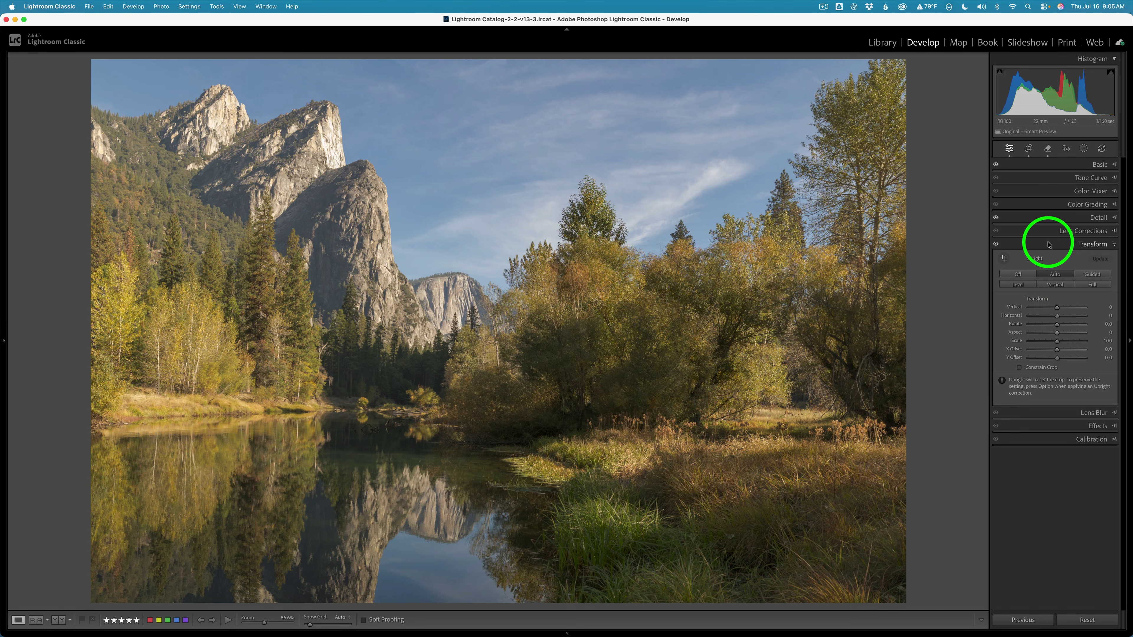
{"action": "left_click", "coordinate": [1049, 244]}
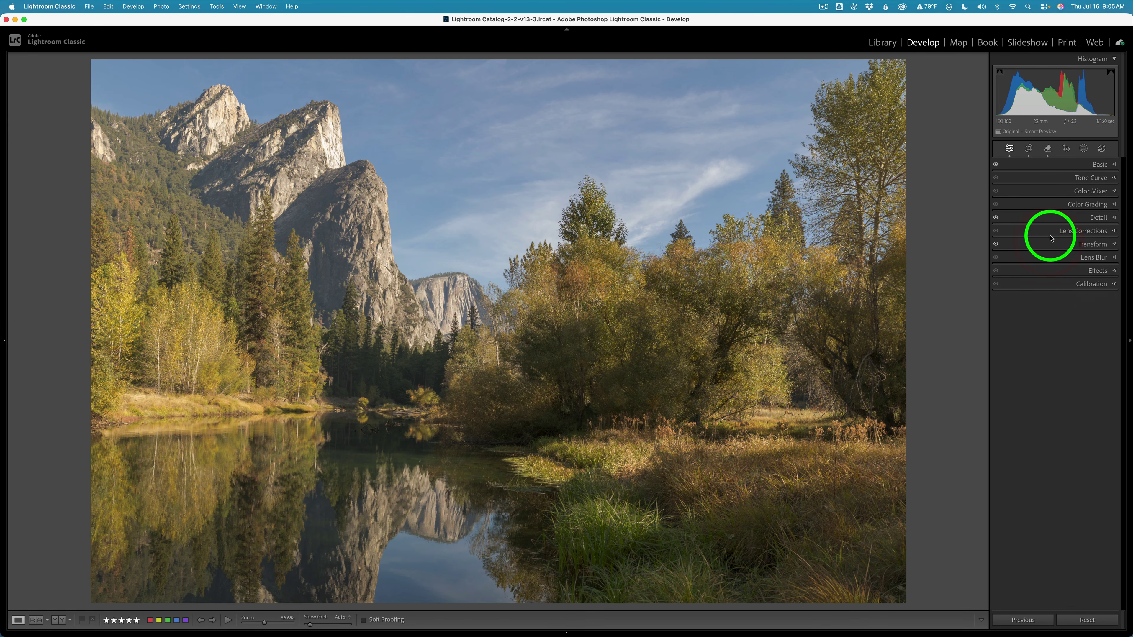
{"action": "left_click", "coordinate": [1030, 148]}
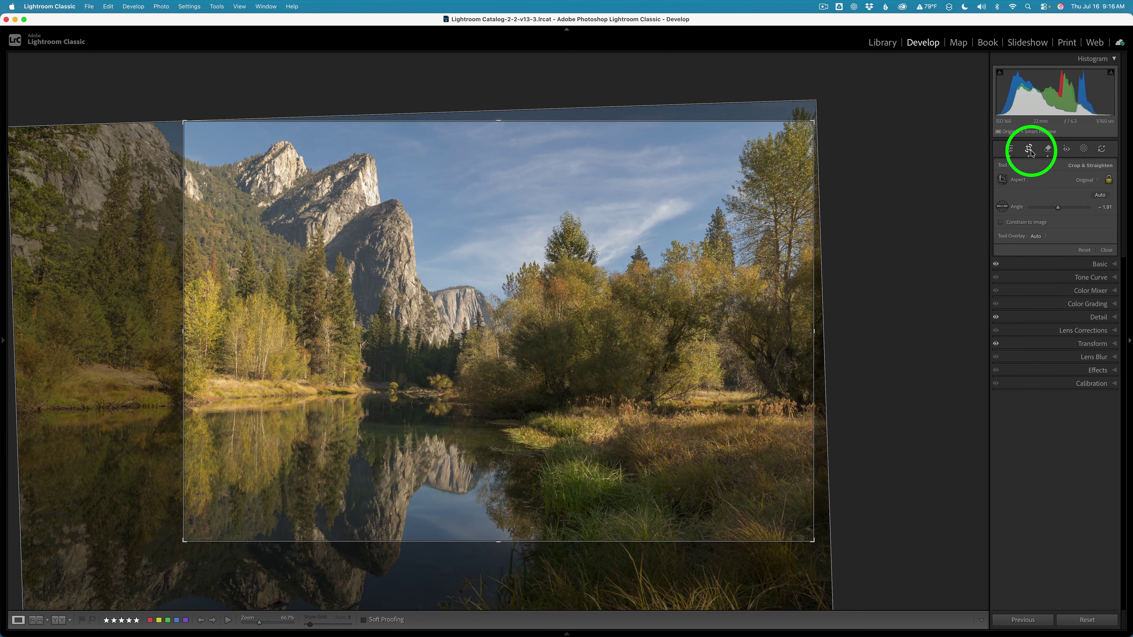
{"action": "left_click", "coordinate": [1030, 150]}
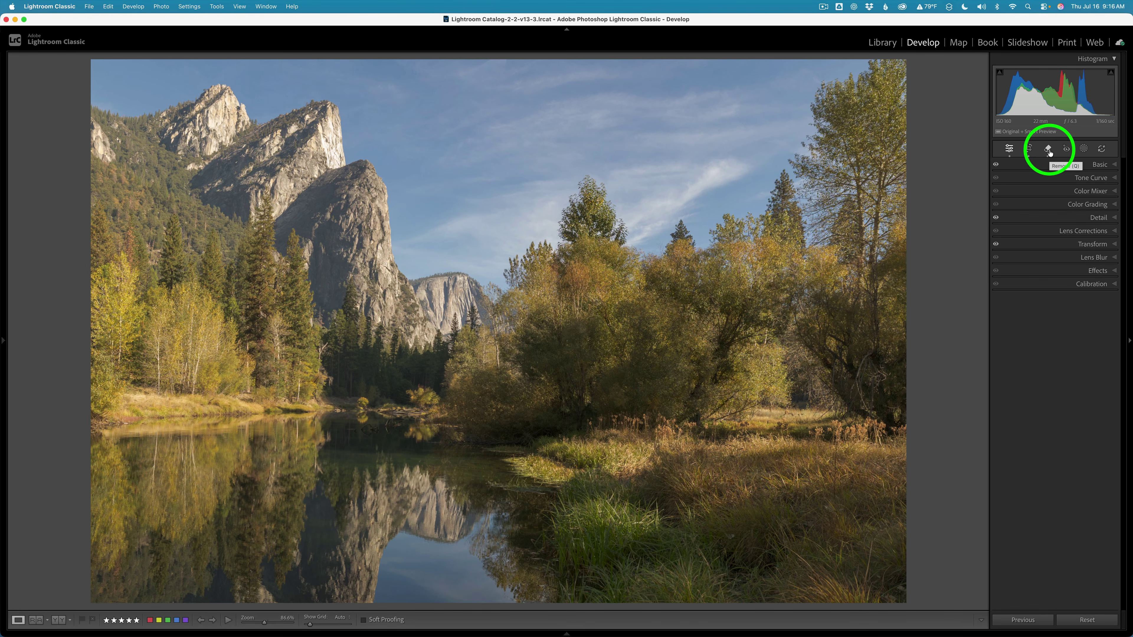
Send the landscape photo to Adobe Photoshop 2026 for editing.
{"action": "right_click", "coordinate": [647, 241]}
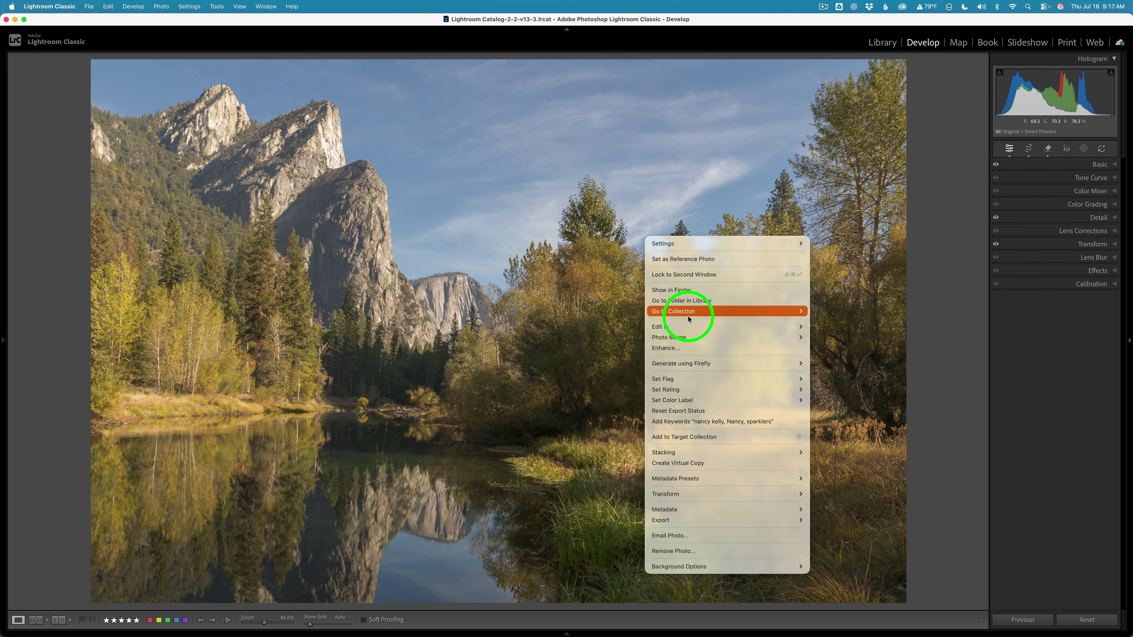
{"action": "mouse_move", "coordinate": [698, 329]}
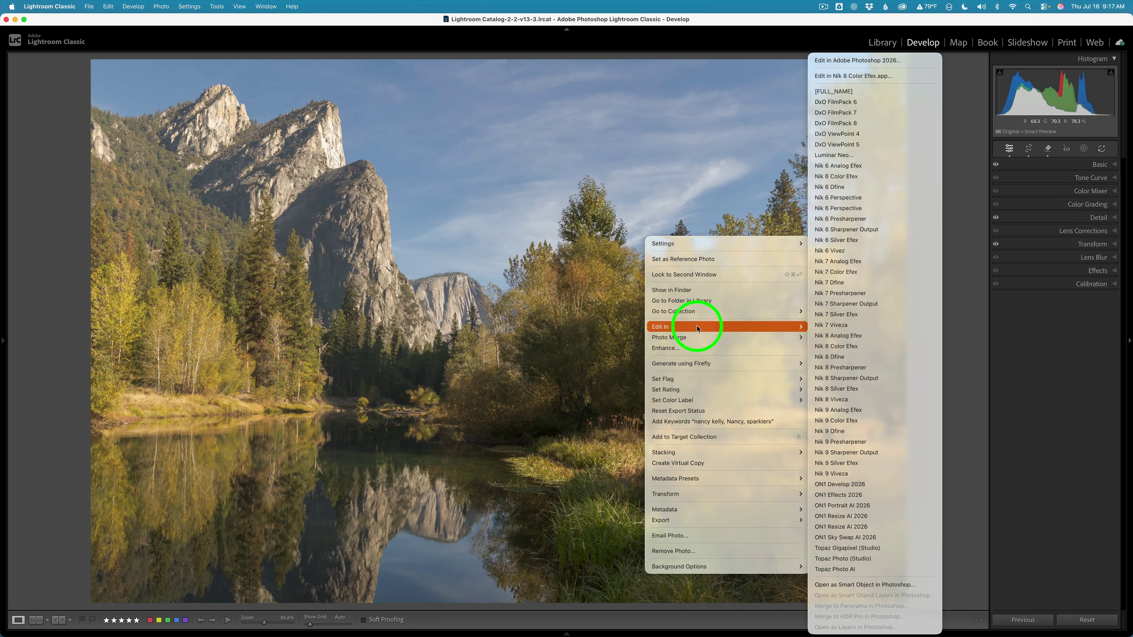
{"action": "left_click", "coordinate": [874, 63]}
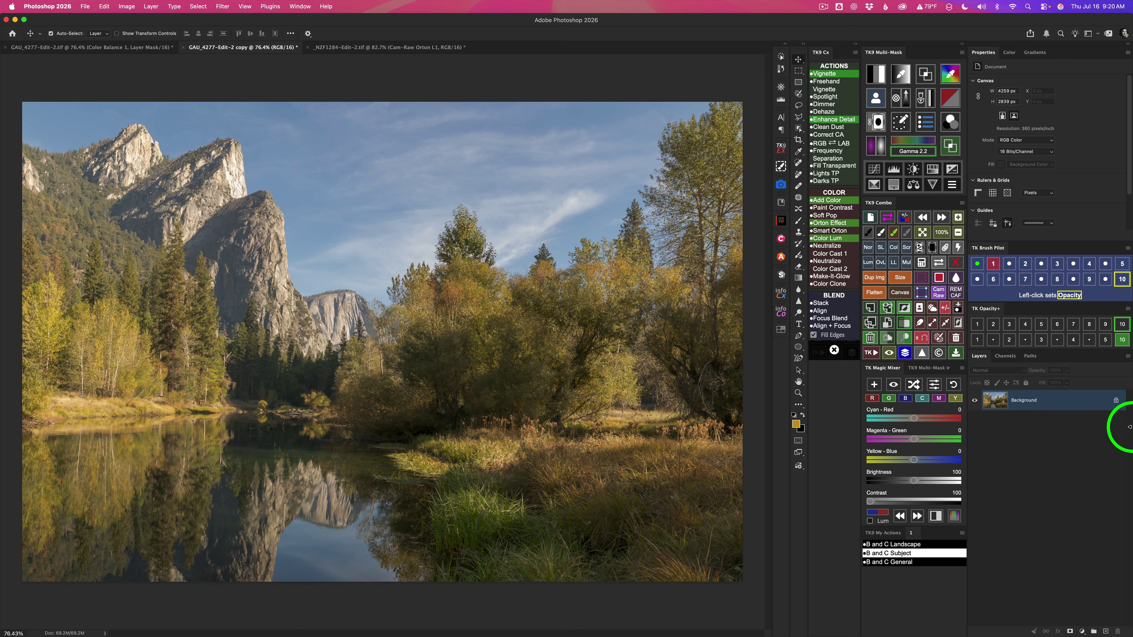
Run the B and C Landscape action and raise the BC Foreground layer's midtone brightness to 13.
{"action": "left_click", "coordinate": [904, 545]}
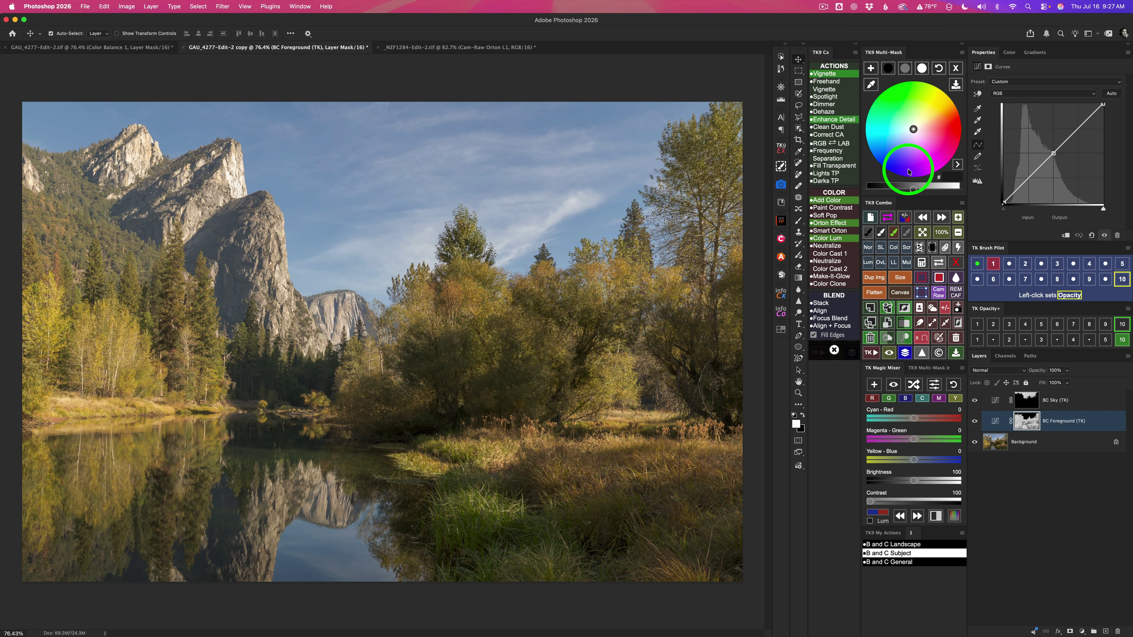
{"action": "left_click", "coordinate": [906, 69]}
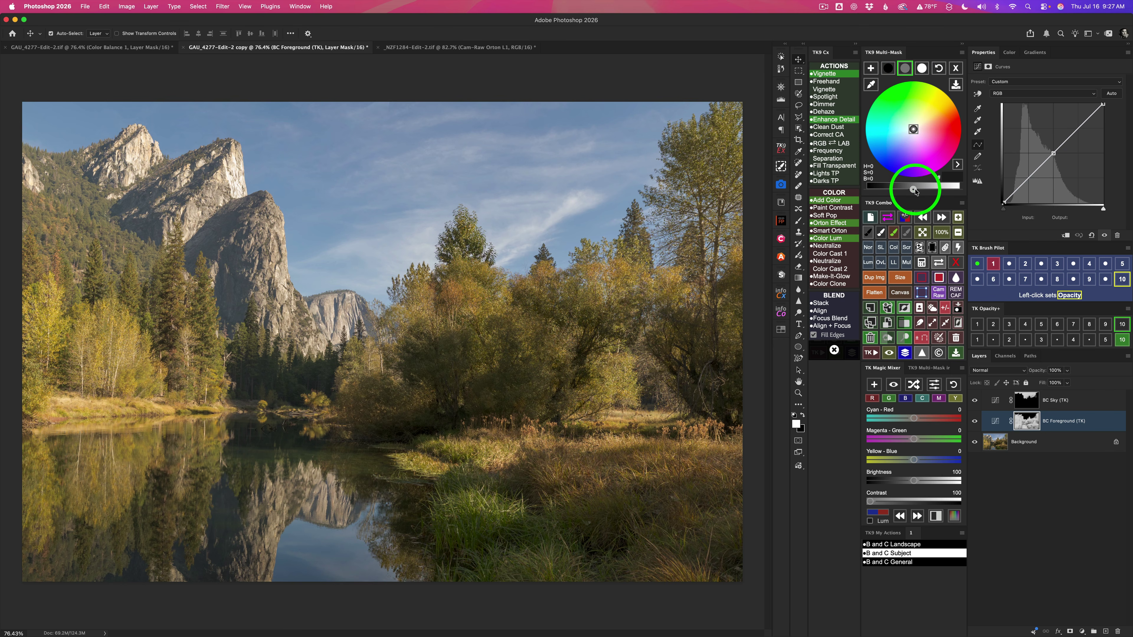
{"action": "left_click_drag", "start_coordinate": [915, 191], "coordinate": [924, 191]}
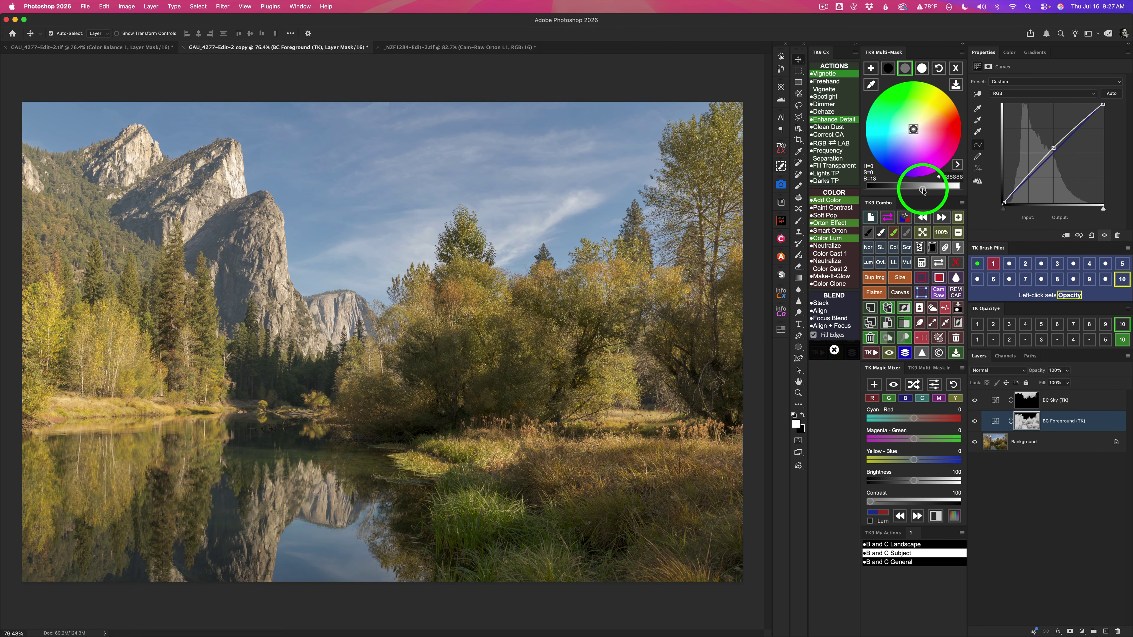
Set the BC Foreground layer's shadow brightness to -26 and highlight brightness to 41, comparing the image with and without the layer.
{"action": "left_click", "coordinate": [889, 69]}
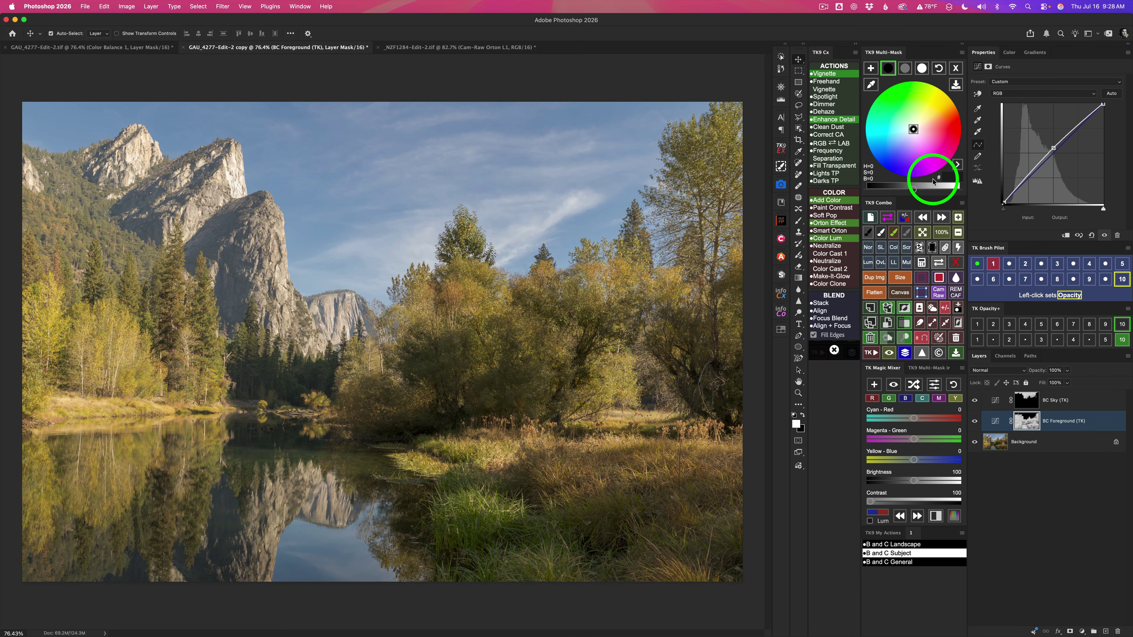
{"action": "left_click", "coordinate": [908, 192]}
{"action": "left_click_drag", "start_coordinate": [907, 192], "coordinate": [897, 192]}
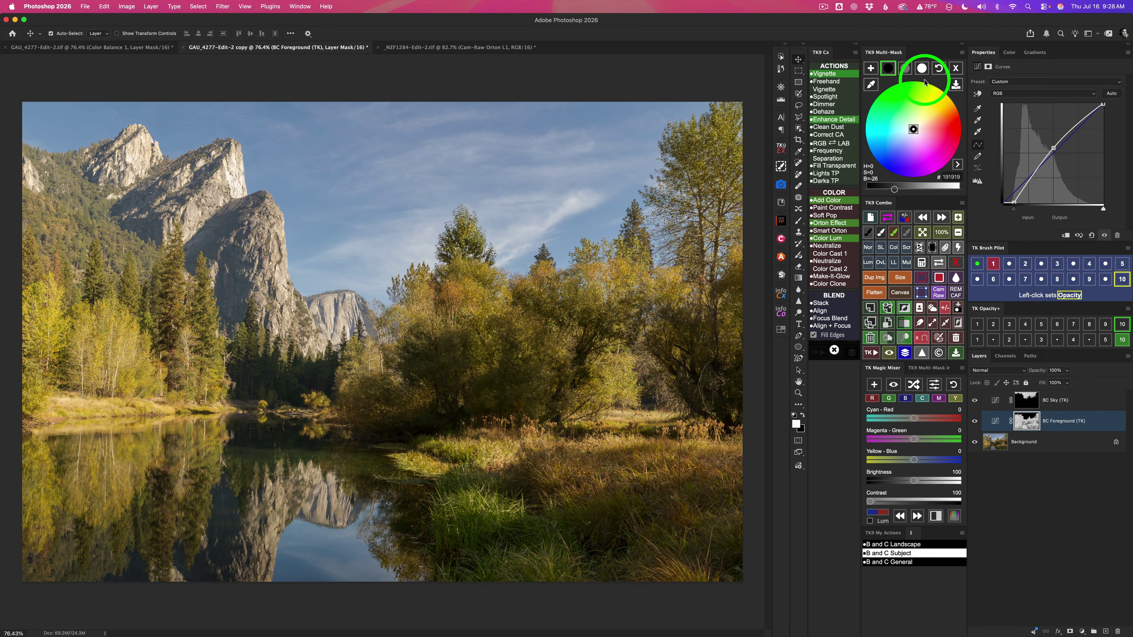
{"action": "left_click", "coordinate": [922, 69]}
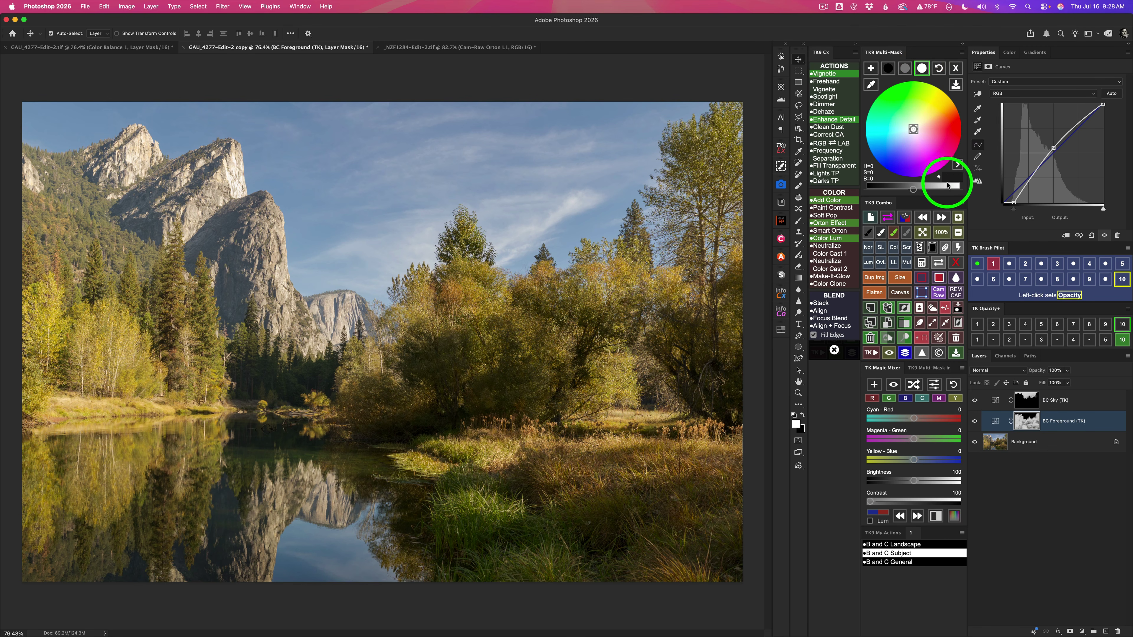
{"action": "left_click_drag", "start_coordinate": [914, 191], "coordinate": [944, 191]}
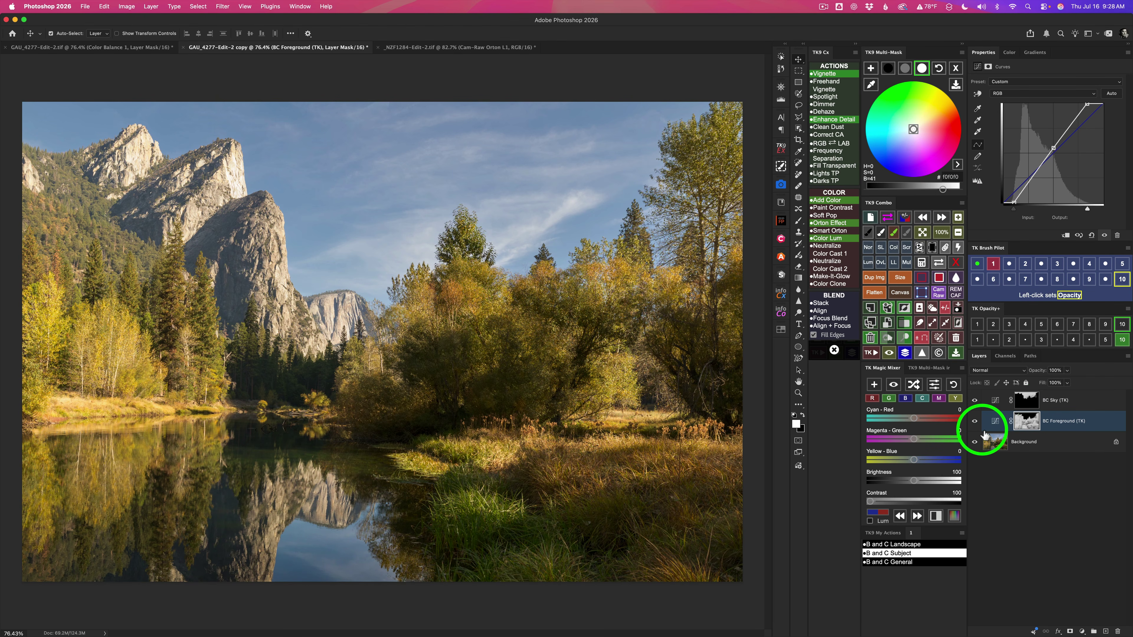
{"action": "left_click", "coordinate": [977, 424]}
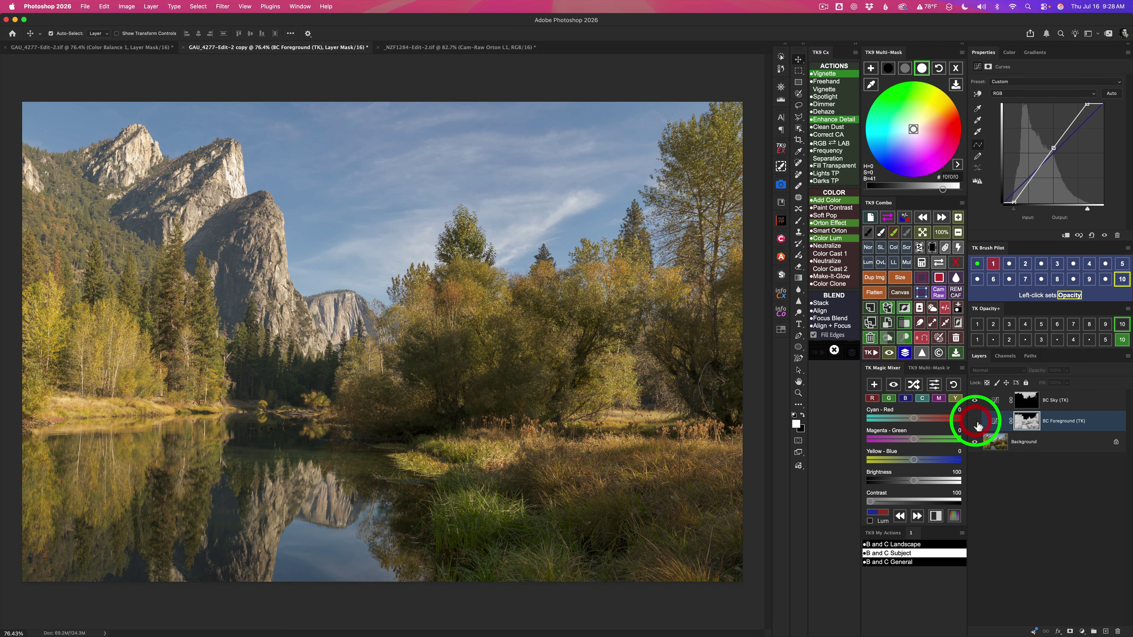
{"action": "left_click", "coordinate": [977, 424]}
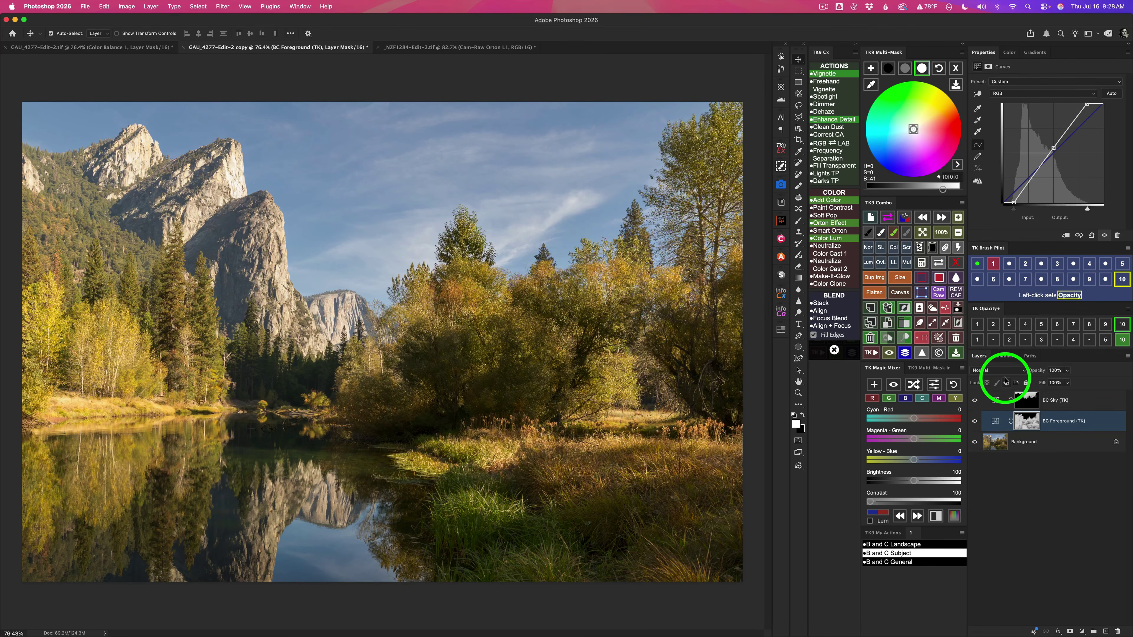
Darken the BC Sky layer's midtones to brightness -24 and tint them blue with hue 201 and saturation 28.
{"action": "left_click", "coordinate": [997, 401]}
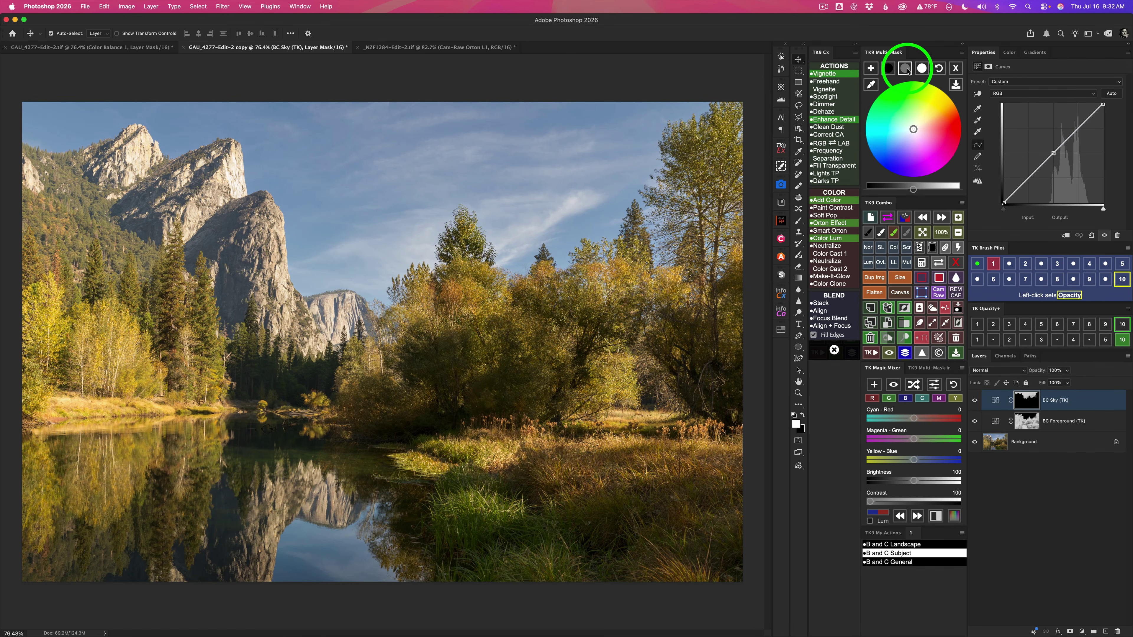
{"action": "left_click", "coordinate": [906, 69]}
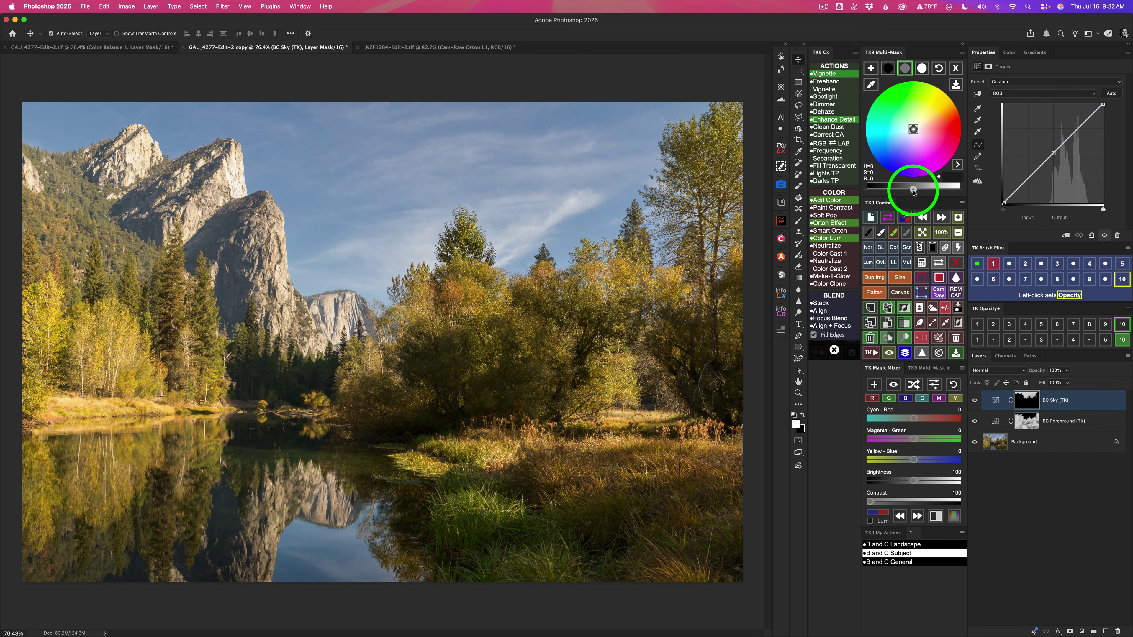
{"action": "left_click_drag", "start_coordinate": [914, 190], "coordinate": [896, 192]}
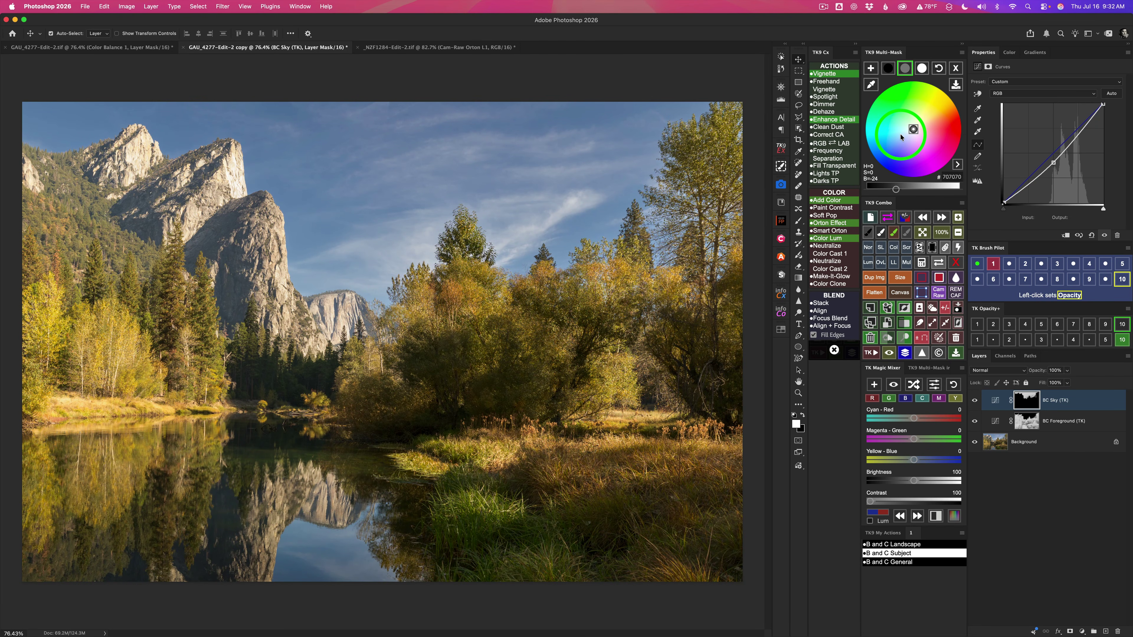
{"action": "left_click", "coordinate": [901, 134]}
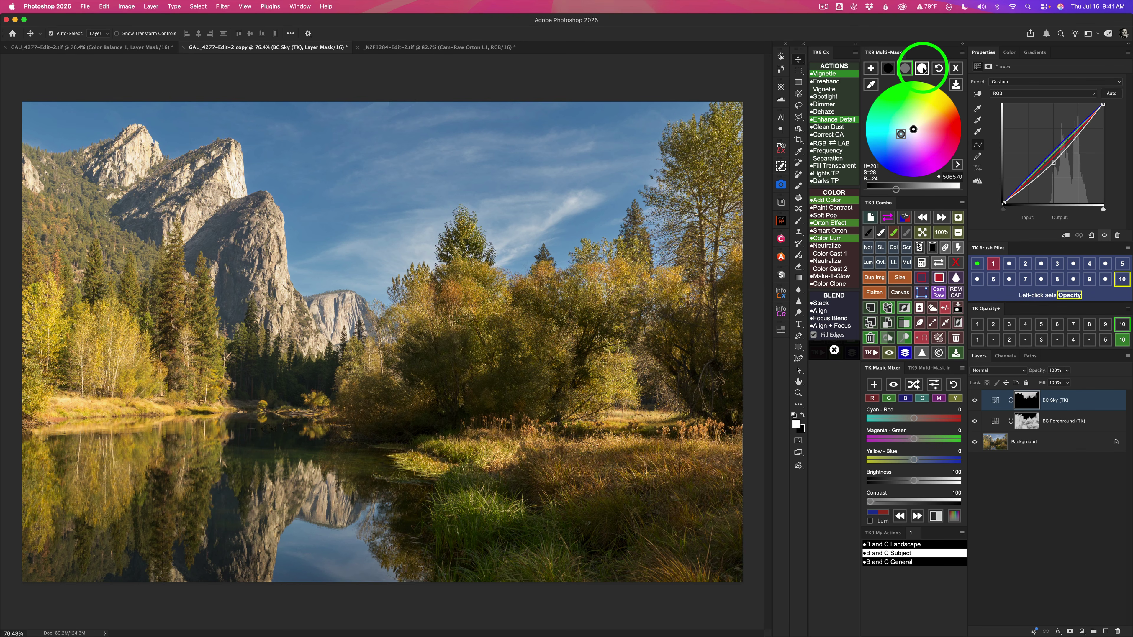
Set the BC Sky layer's highlight brightness to 30 and compare the image with the adjustments hidden and shown.
{"action": "left_click", "coordinate": [922, 69]}
{"action": "left_click", "coordinate": [923, 190]}
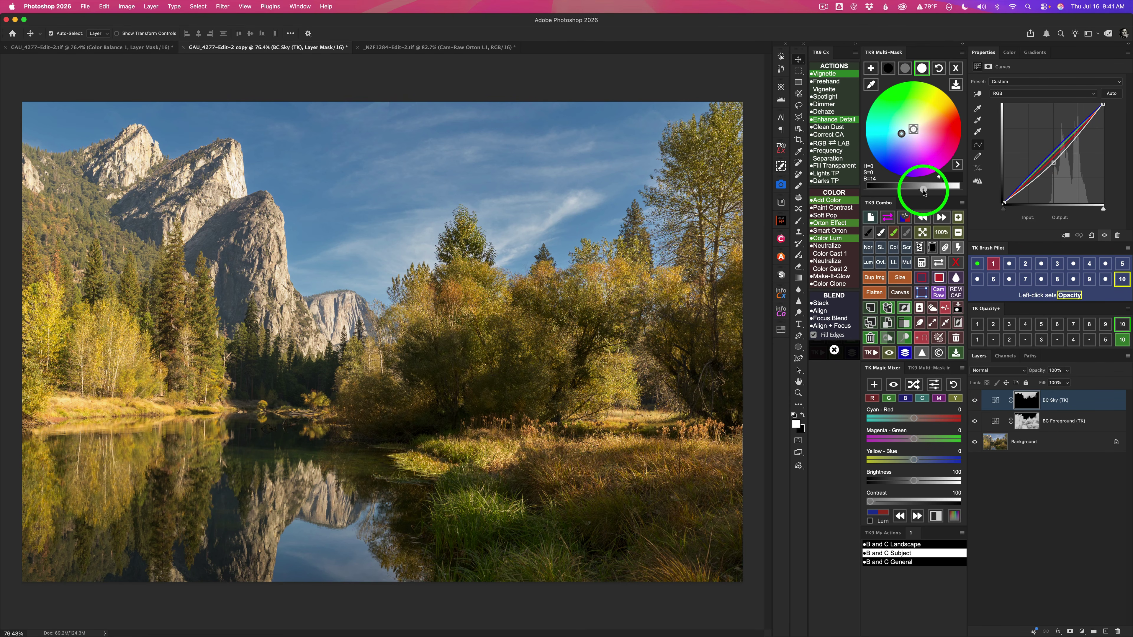
{"action": "left_click_drag", "start_coordinate": [923, 190], "coordinate": [935, 191]}
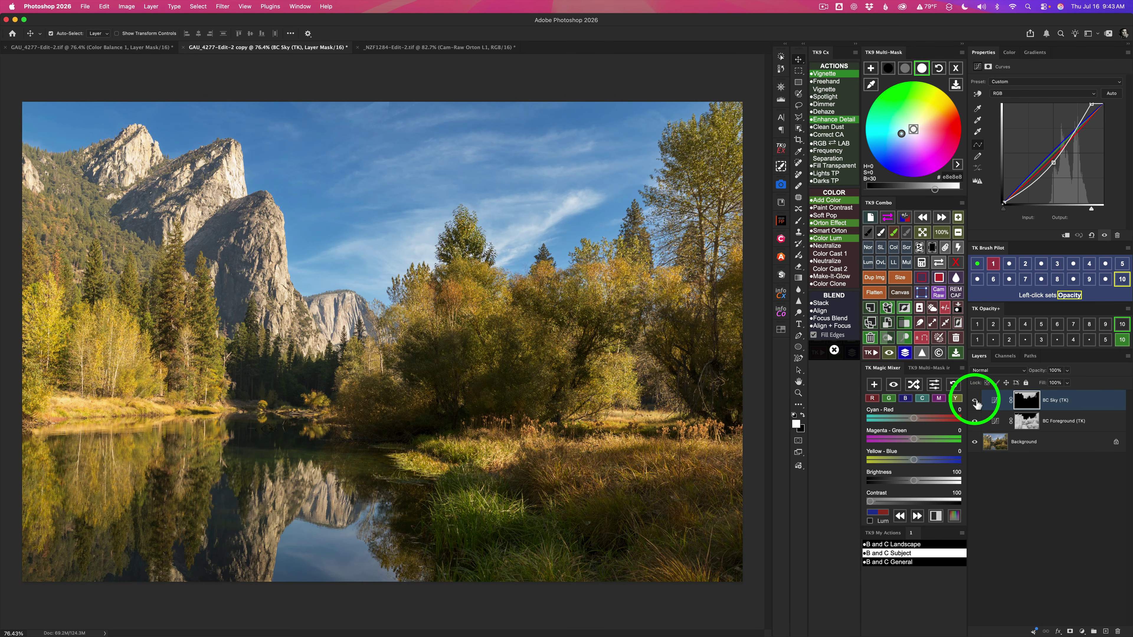
{"action": "left_click", "coordinate": [976, 401]}
{"action": "left_click", "coordinate": [975, 400]}
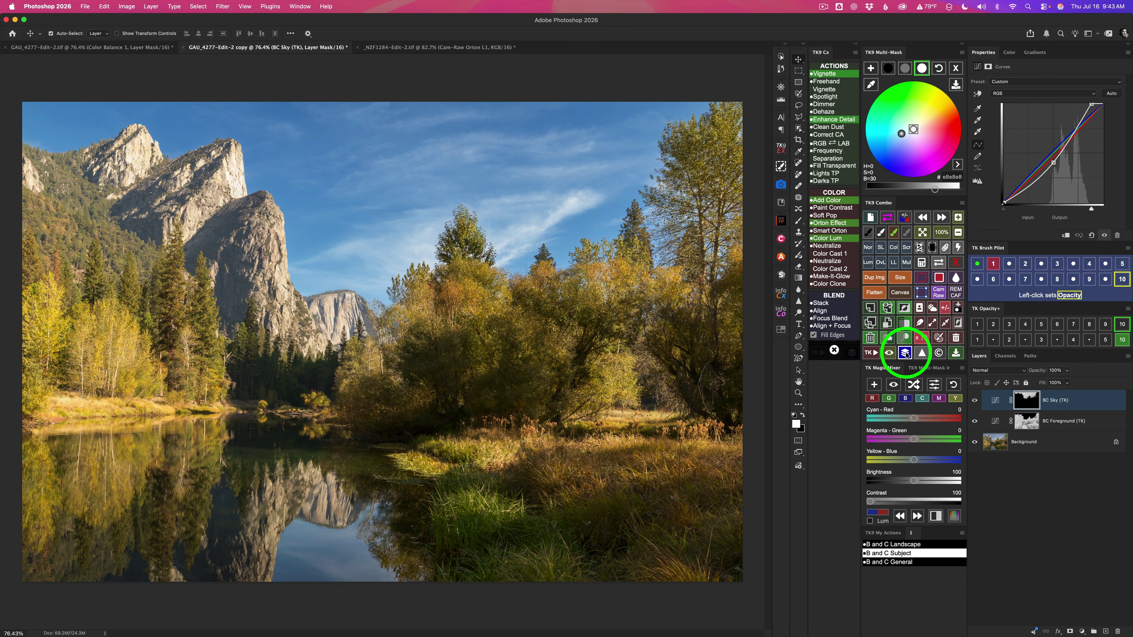
{"action": "left_click", "coordinate": [906, 353]}
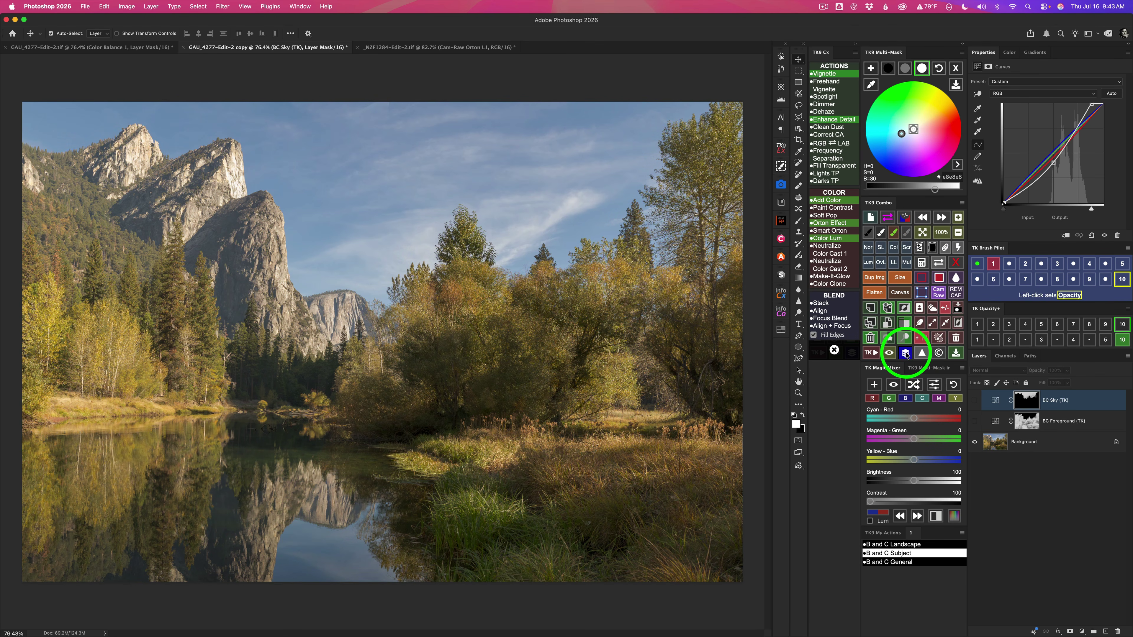
{"action": "left_click", "coordinate": [905, 353]}
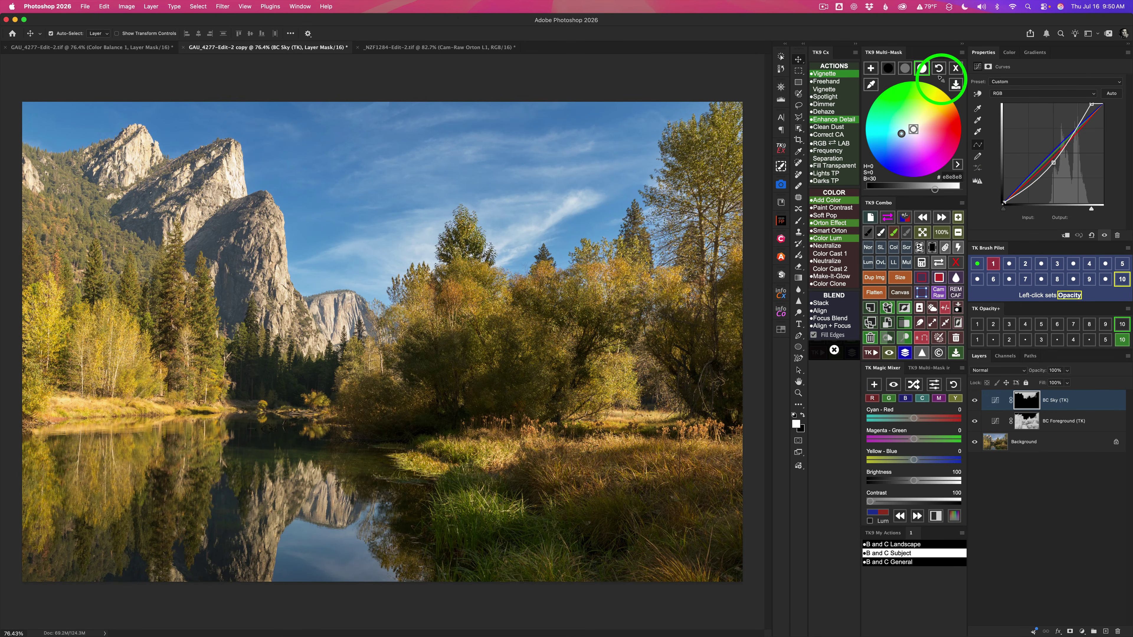
Close the color controls and generate an RGB luminosity mask, choosing midtones mask 2 after comparing it with mask 3.
{"action": "left_click", "coordinate": [955, 67]}
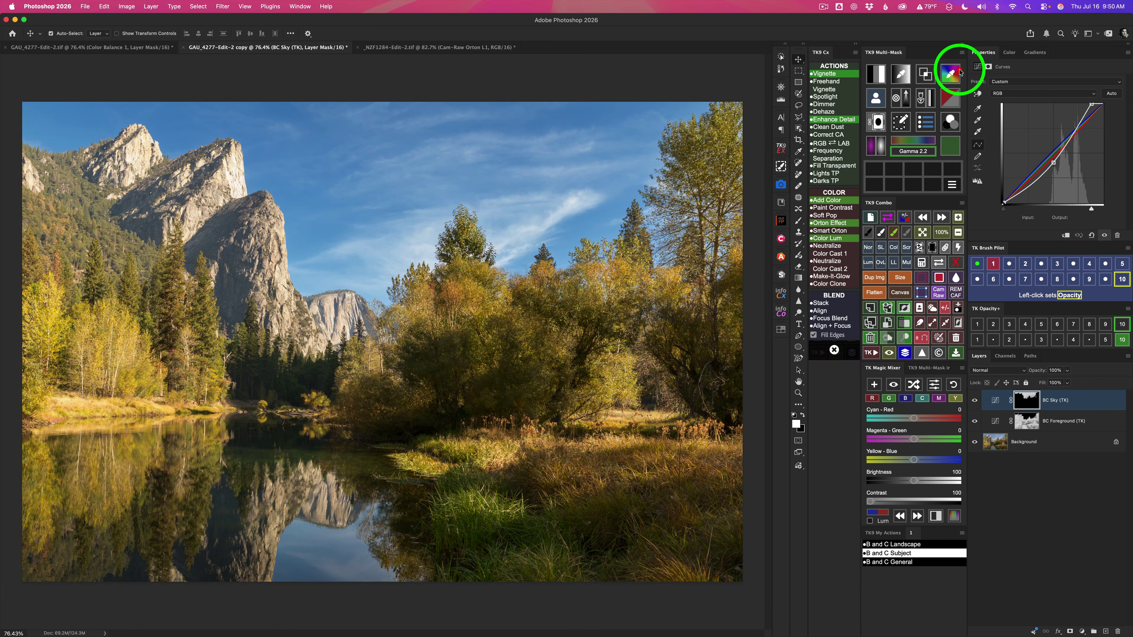
{"action": "left_click", "coordinate": [876, 74]}
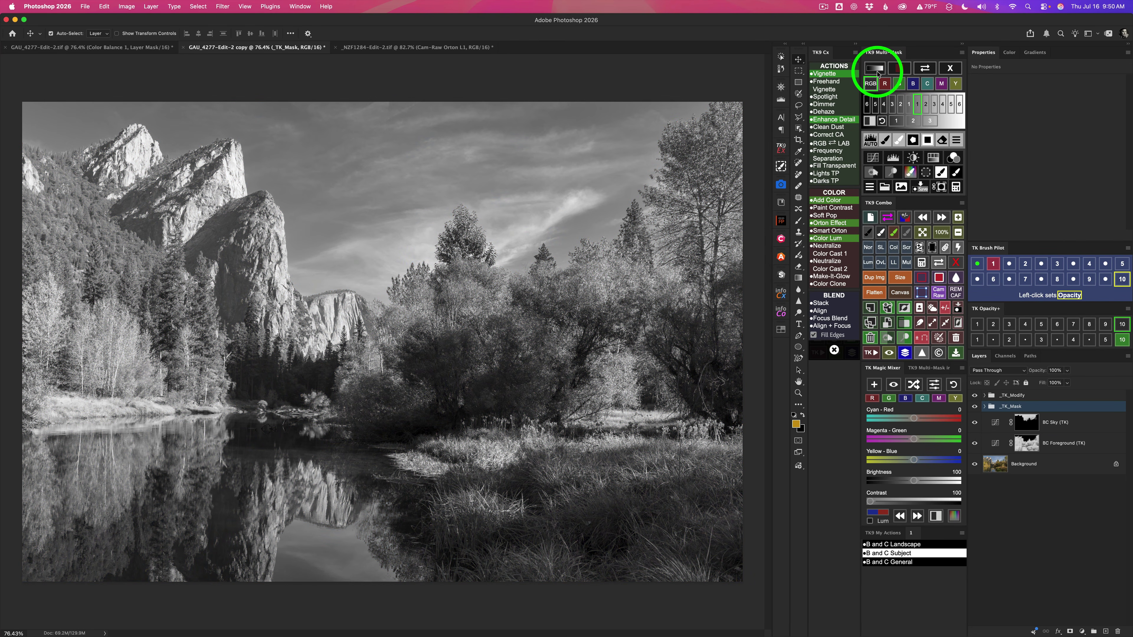
{"action": "left_click", "coordinate": [897, 121]}
{"action": "left_click", "coordinate": [914, 122]}
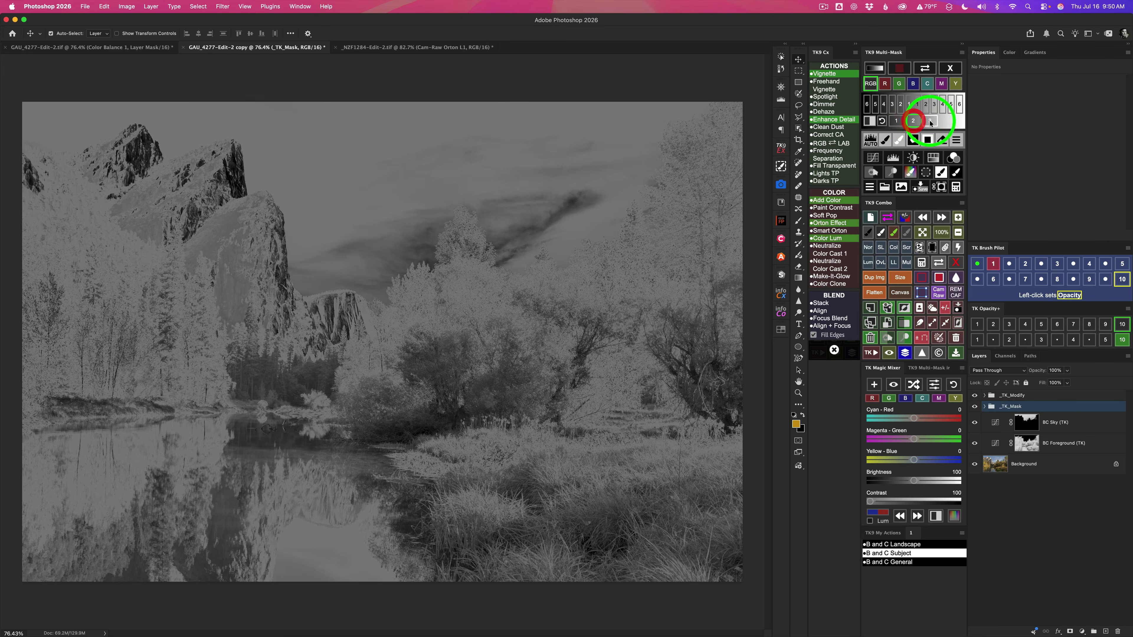
{"action": "left_click", "coordinate": [930, 121]}
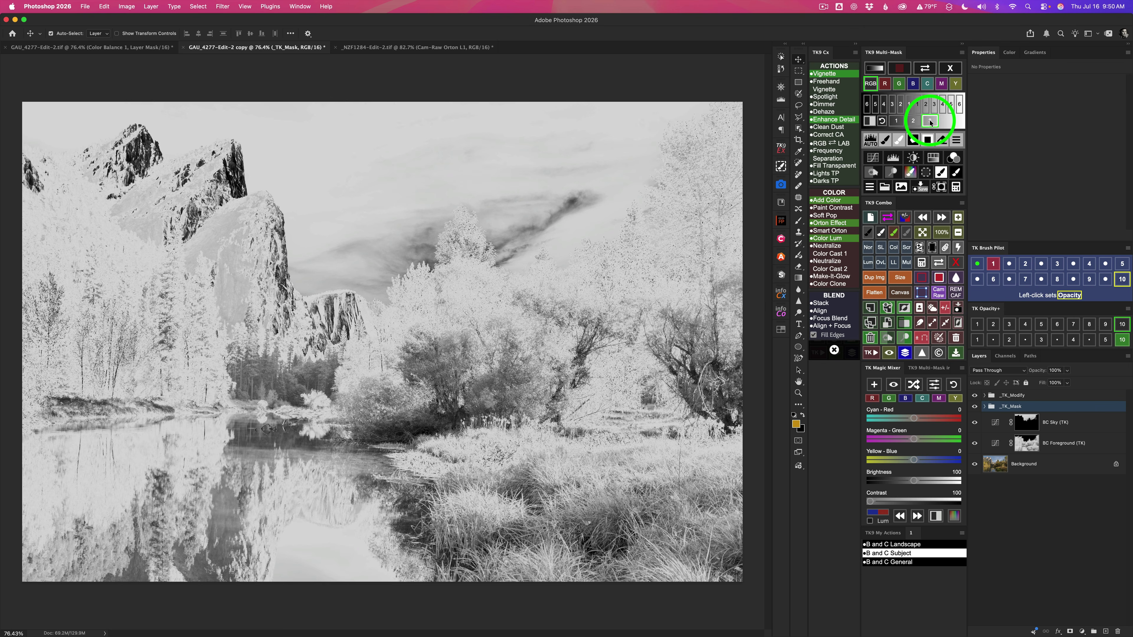
{"action": "left_click", "coordinate": [914, 122]}
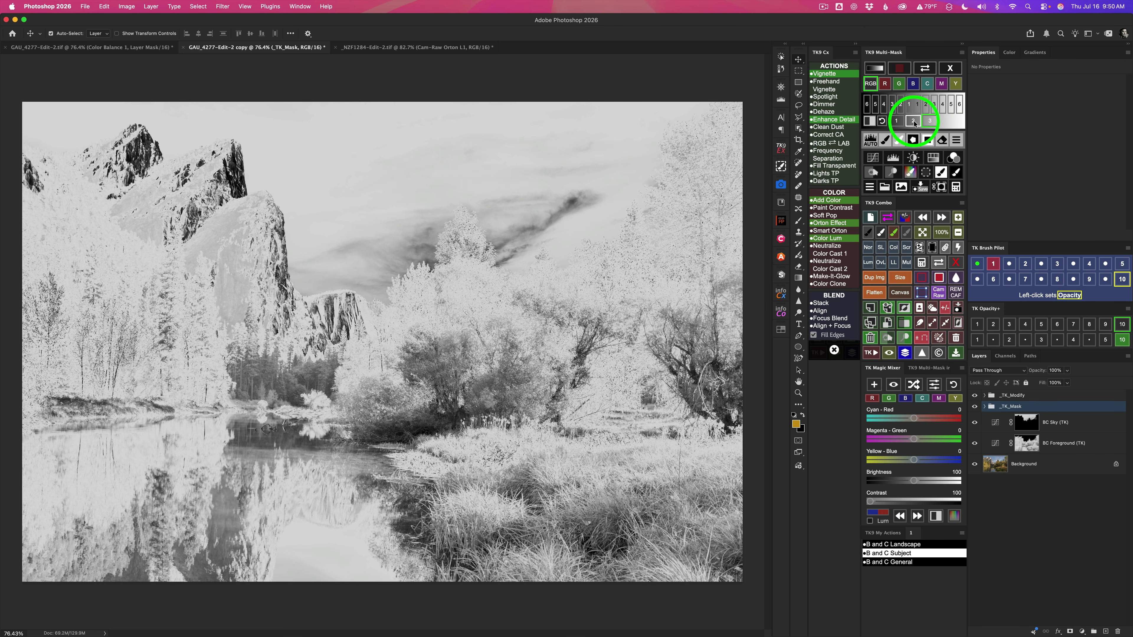
{"action": "left_click", "coordinate": [913, 122]}
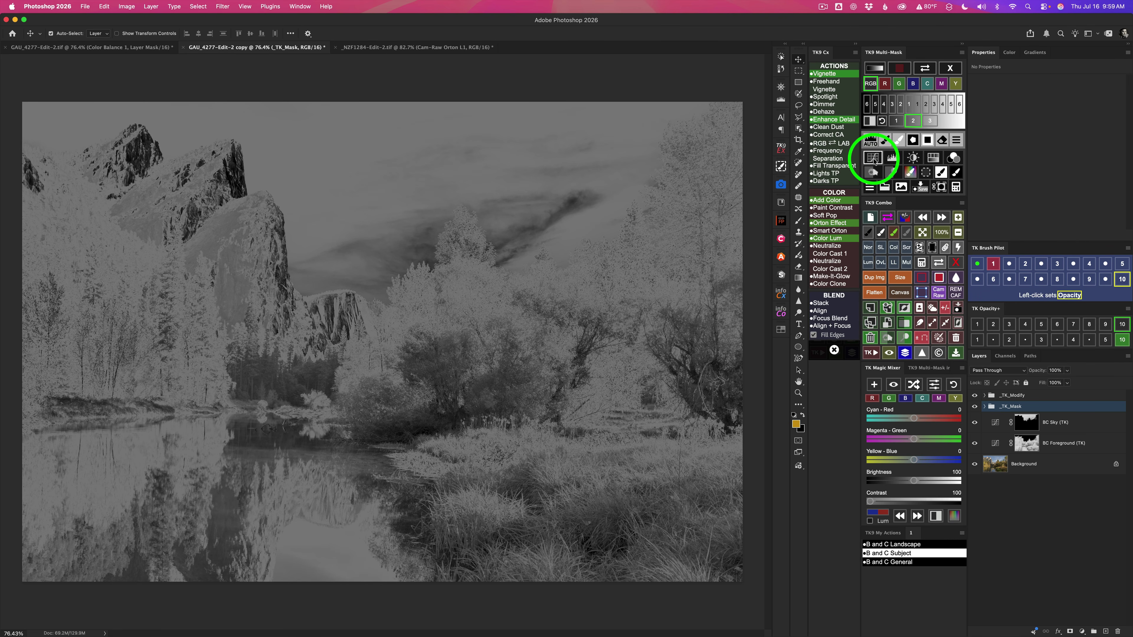
Add a Curves layer through the midtones mask and bend it into an S-curve, comparing the image with and without the layer.
{"action": "left_click", "coordinate": [873, 158]}
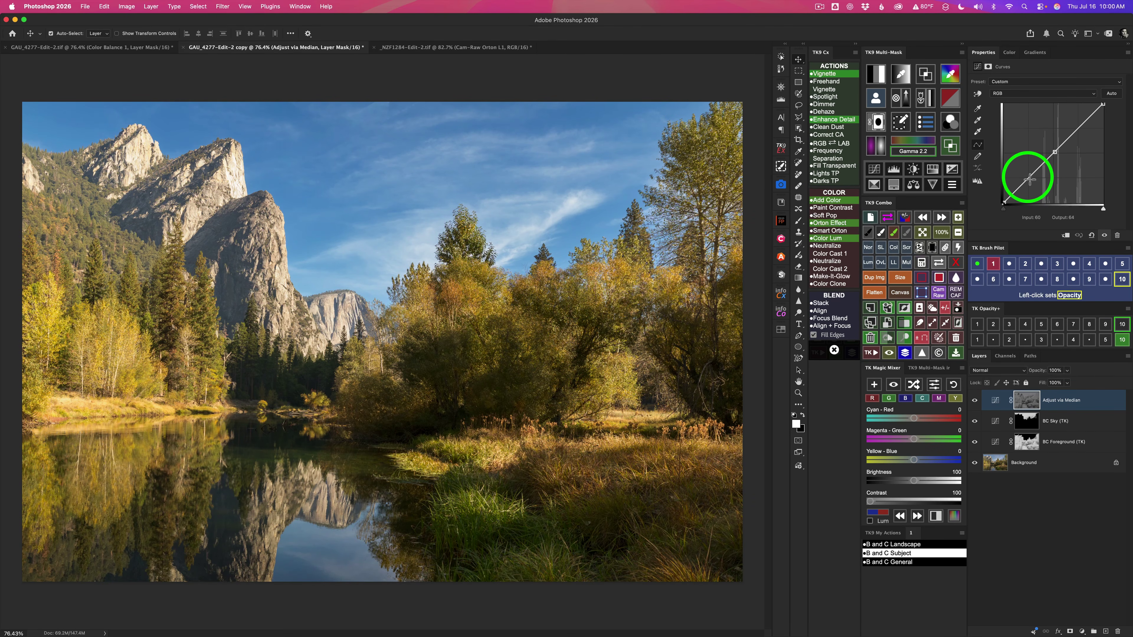
{"action": "left_click_drag", "start_coordinate": [1028, 178], "coordinate": [1030, 190]}
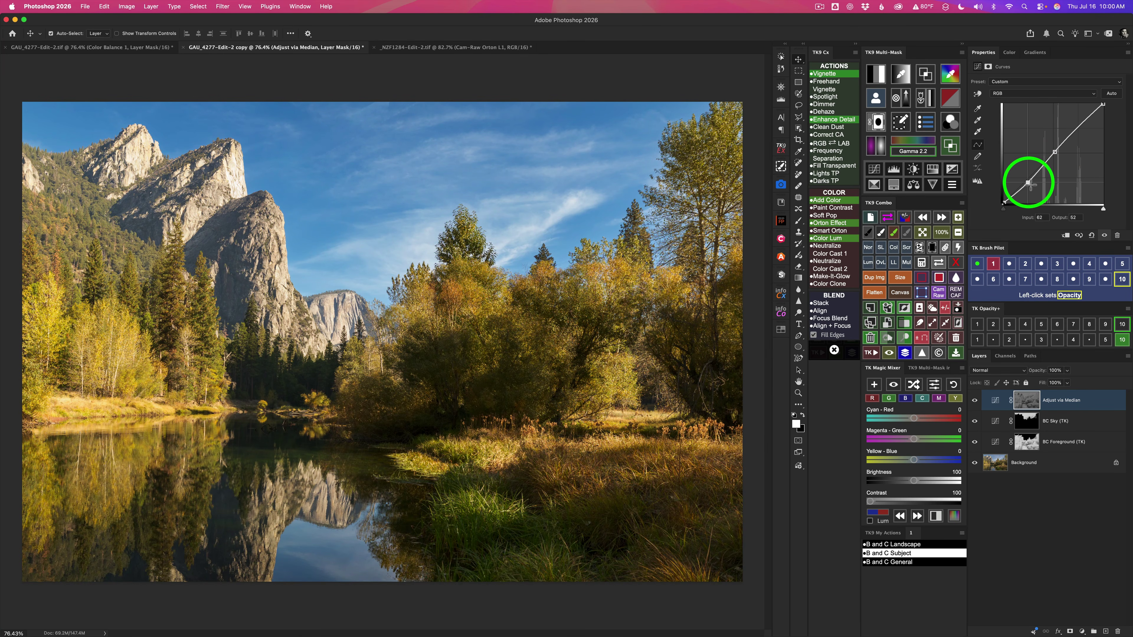
{"action": "left_click_drag", "start_coordinate": [1031, 189], "coordinate": [1031, 189]}
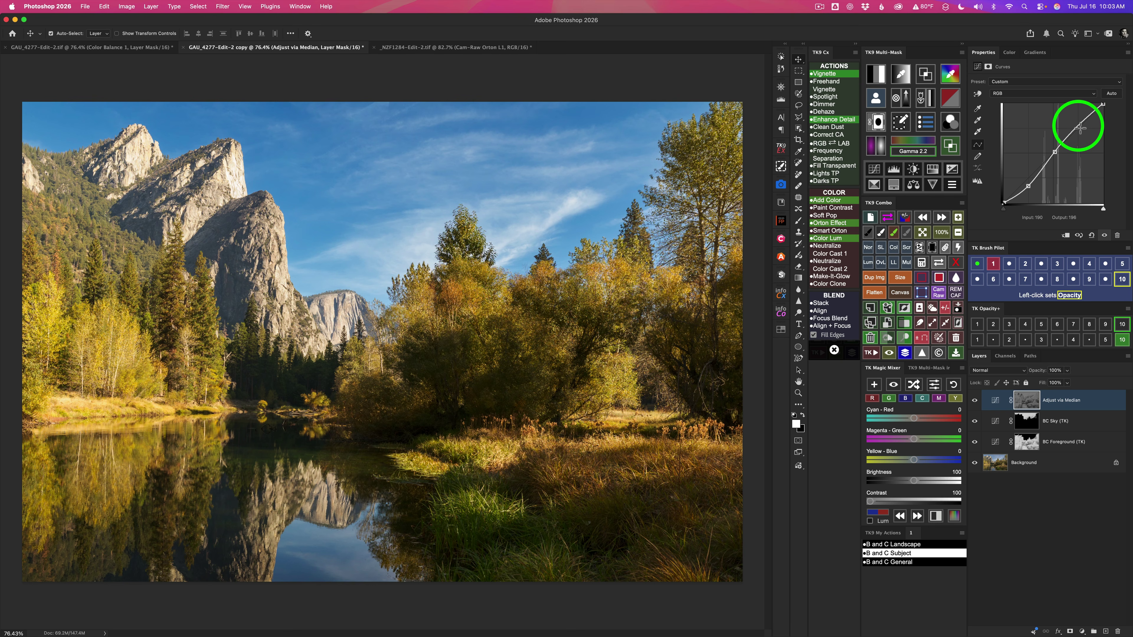
{"action": "left_click_drag", "start_coordinate": [1081, 129], "coordinate": [1083, 122]}
{"action": "left_click", "coordinate": [1080, 402]}
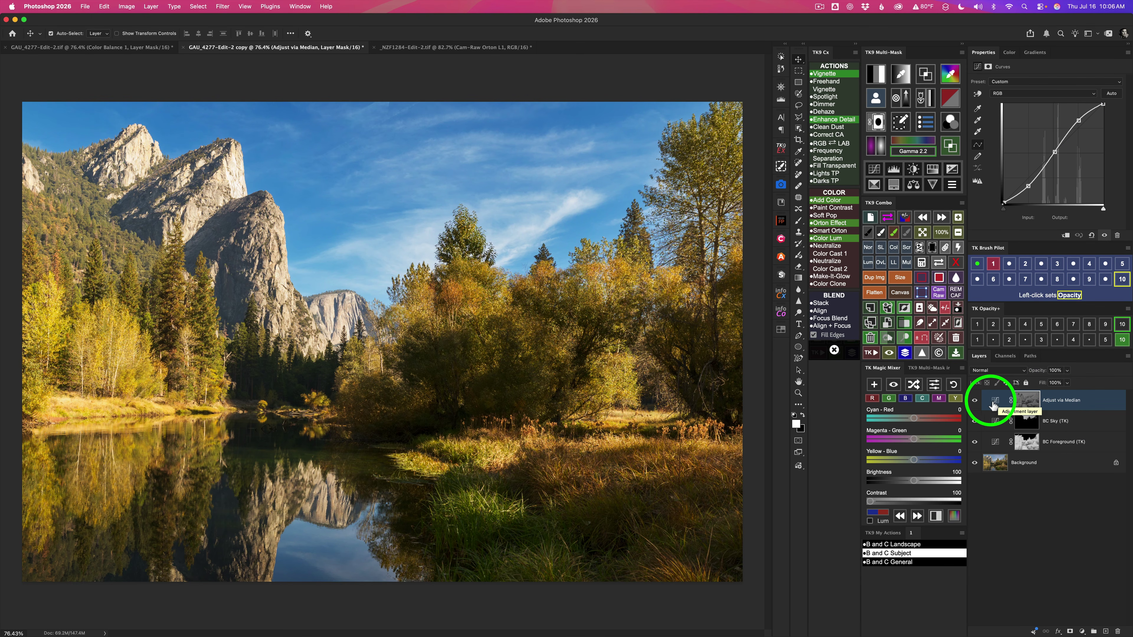
{"action": "left_click", "coordinate": [975, 400]}
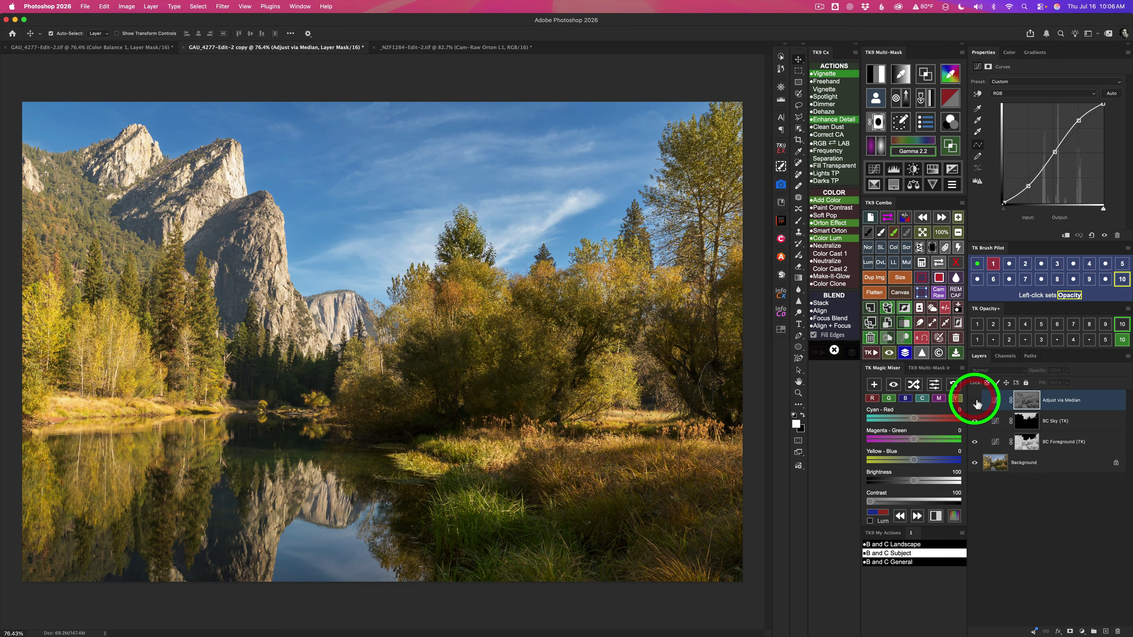
{"action": "left_click", "coordinate": [976, 401]}
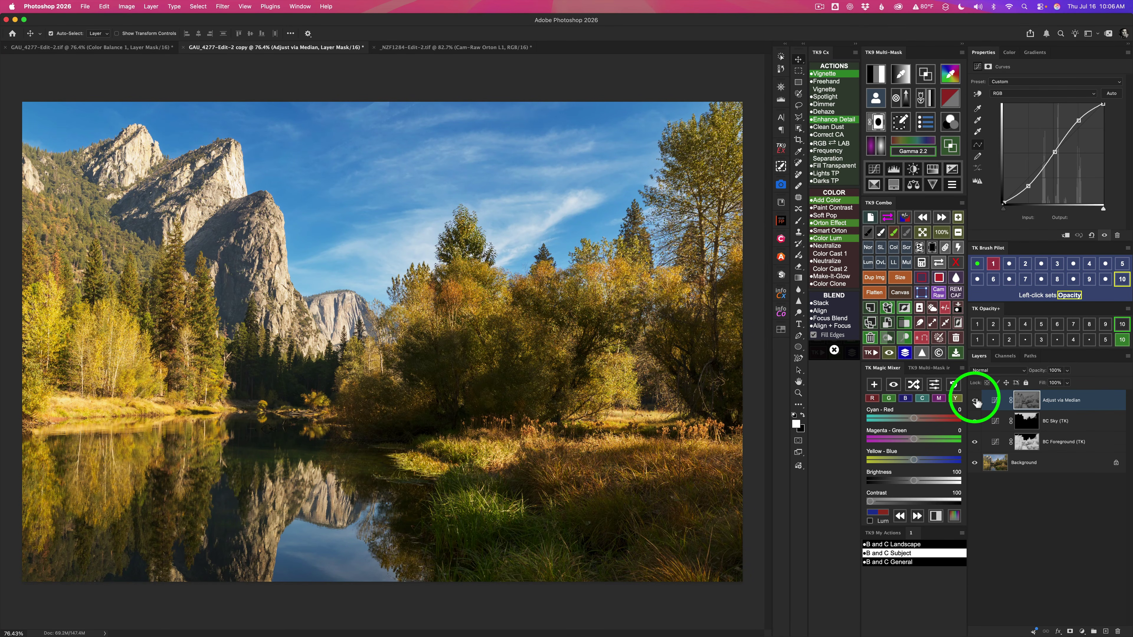
Add a Screen Brush layer with a black mask and limit its Blend If to midtones 1, previewing midtones 2 and 3 with the mask disabled.
{"action": "left_click", "coordinate": [549, 344]}
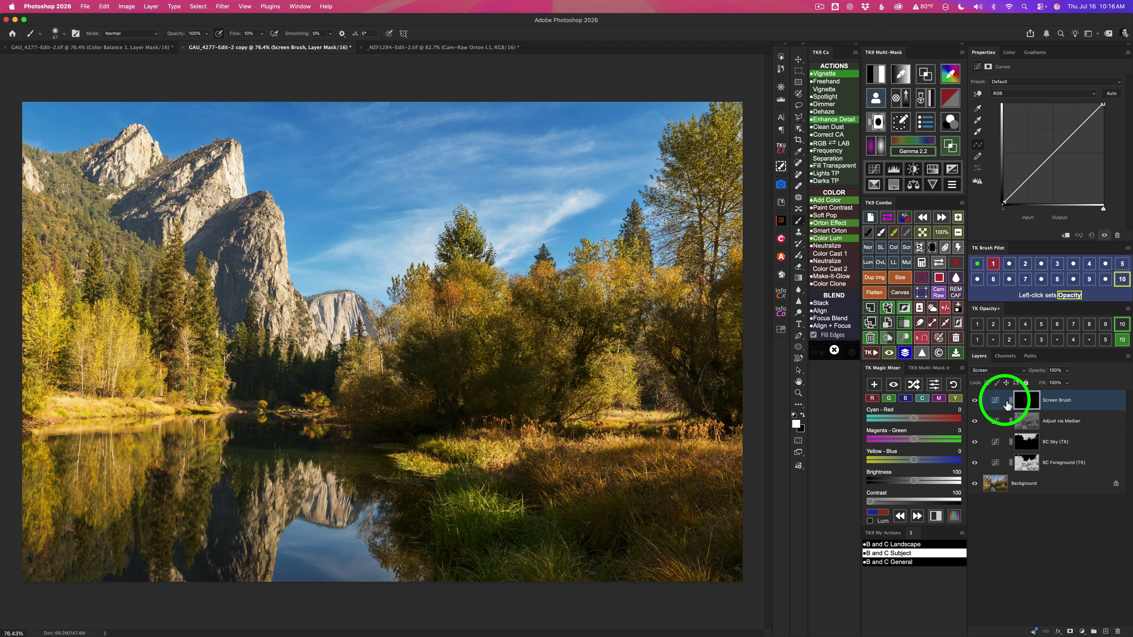
{"action": "left_click", "coordinate": [952, 148]}
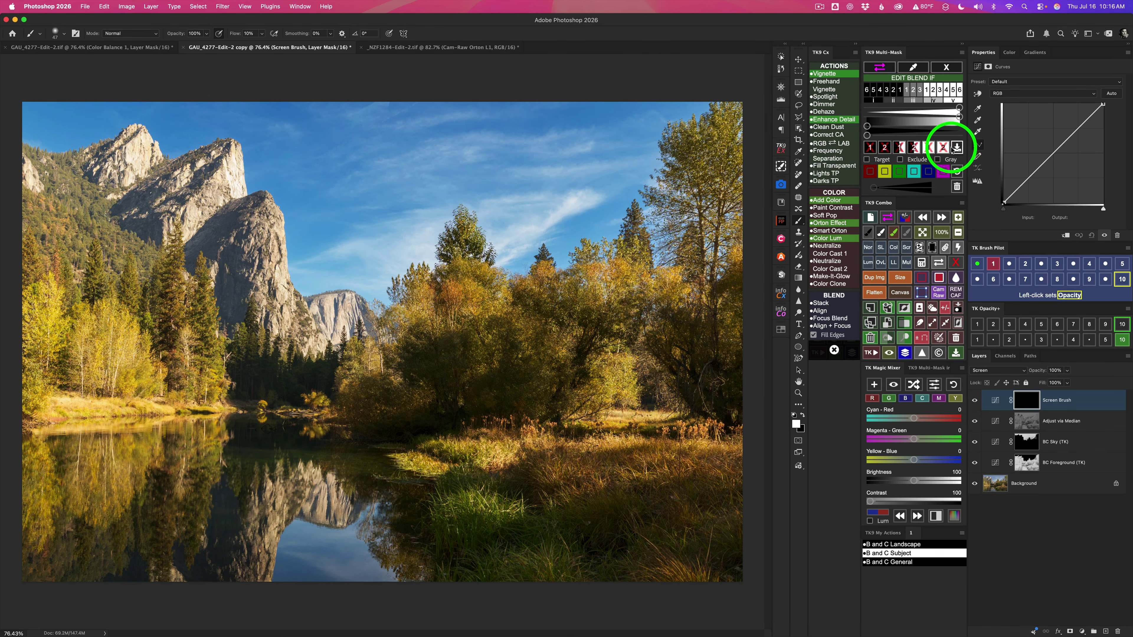
{"action": "left_click", "coordinate": [907, 91]}
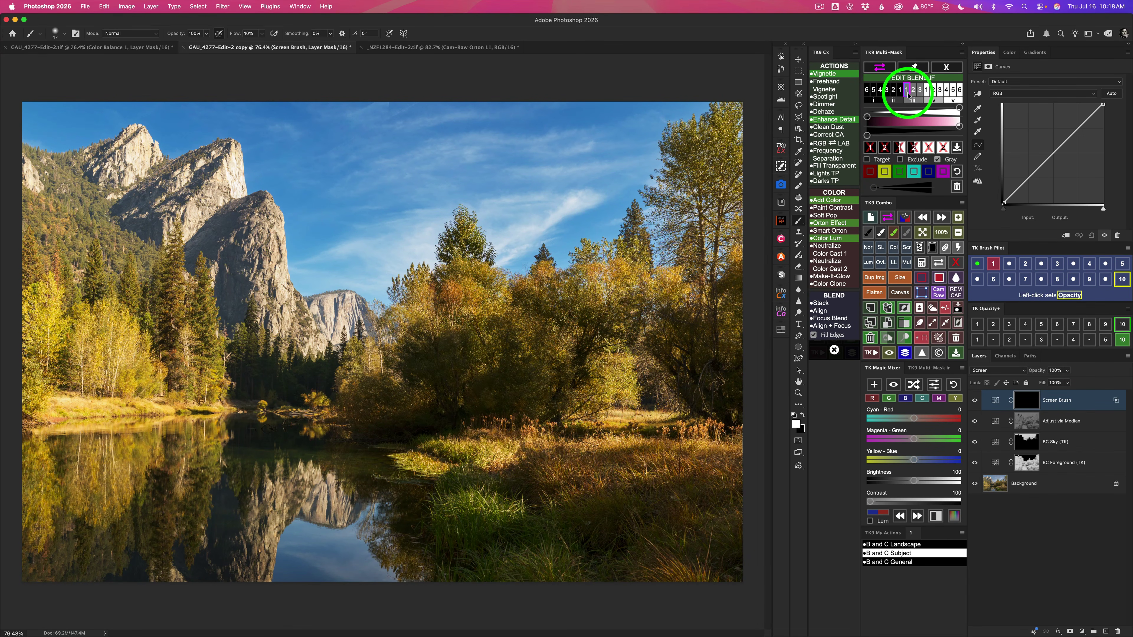
{"action": "left_click", "coordinate": [959, 263]}
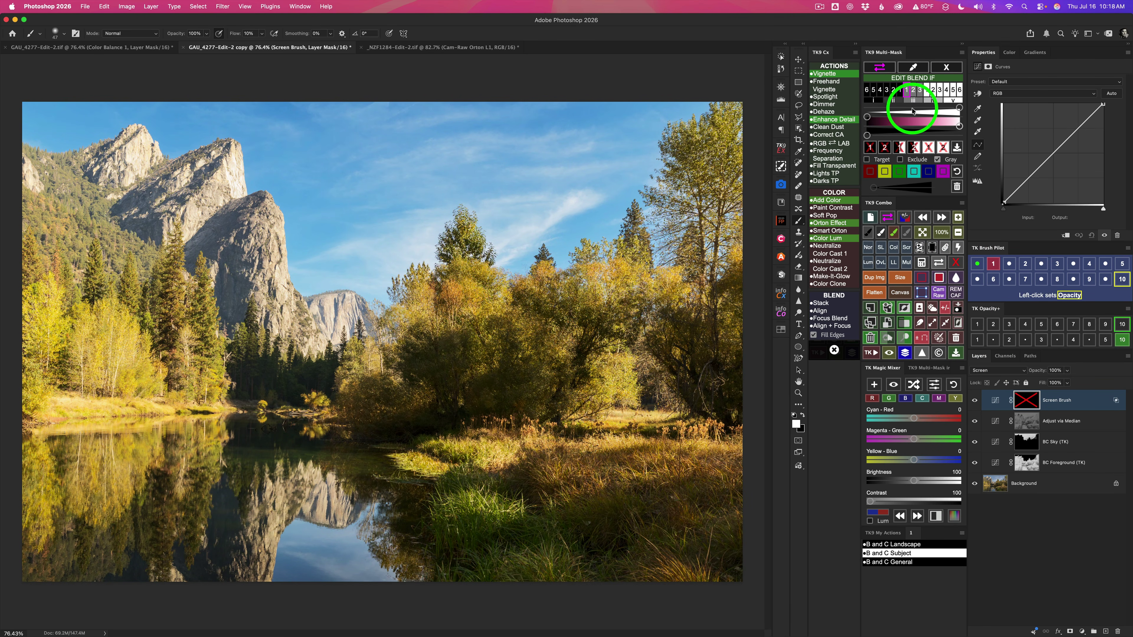
{"action": "left_click", "coordinate": [914, 90]}
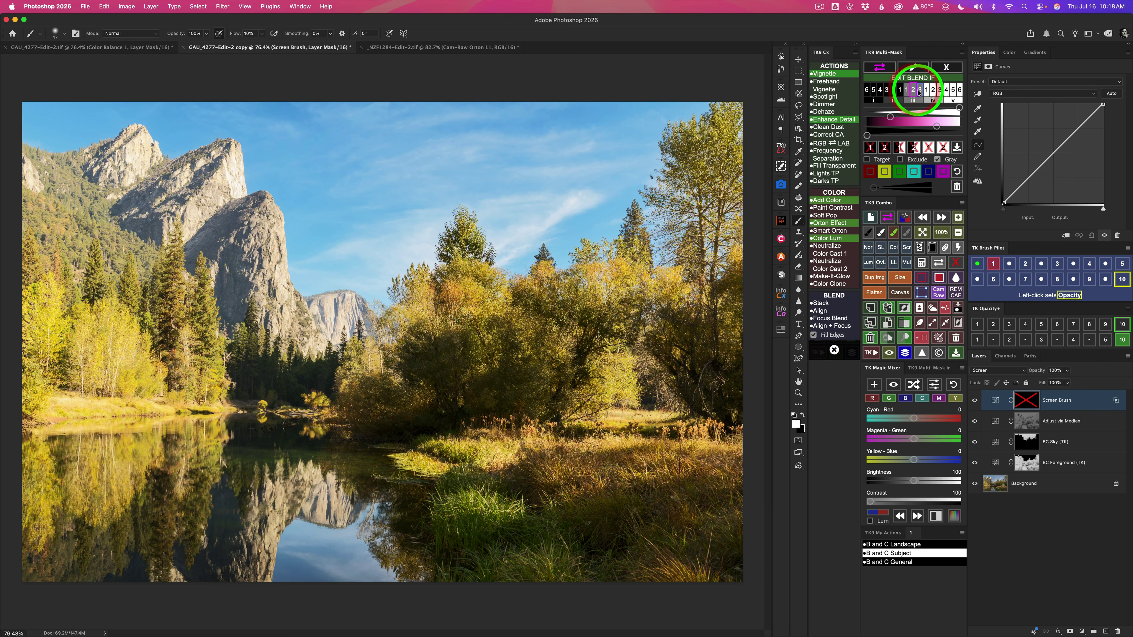
{"action": "left_click", "coordinate": [919, 91]}
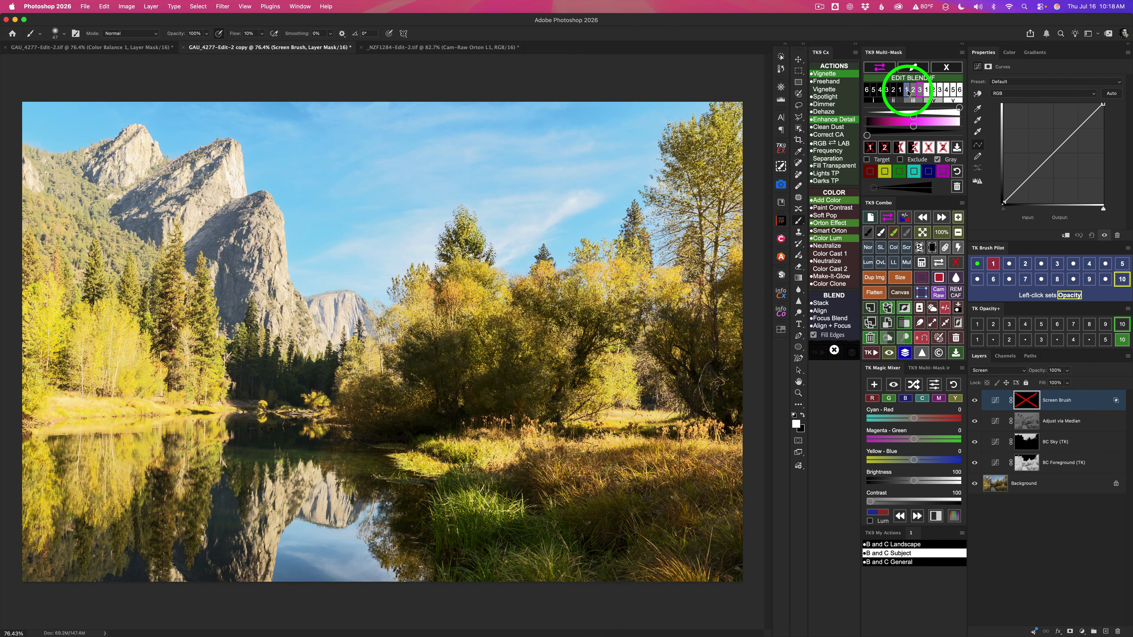
{"action": "left_click", "coordinate": [907, 91]}
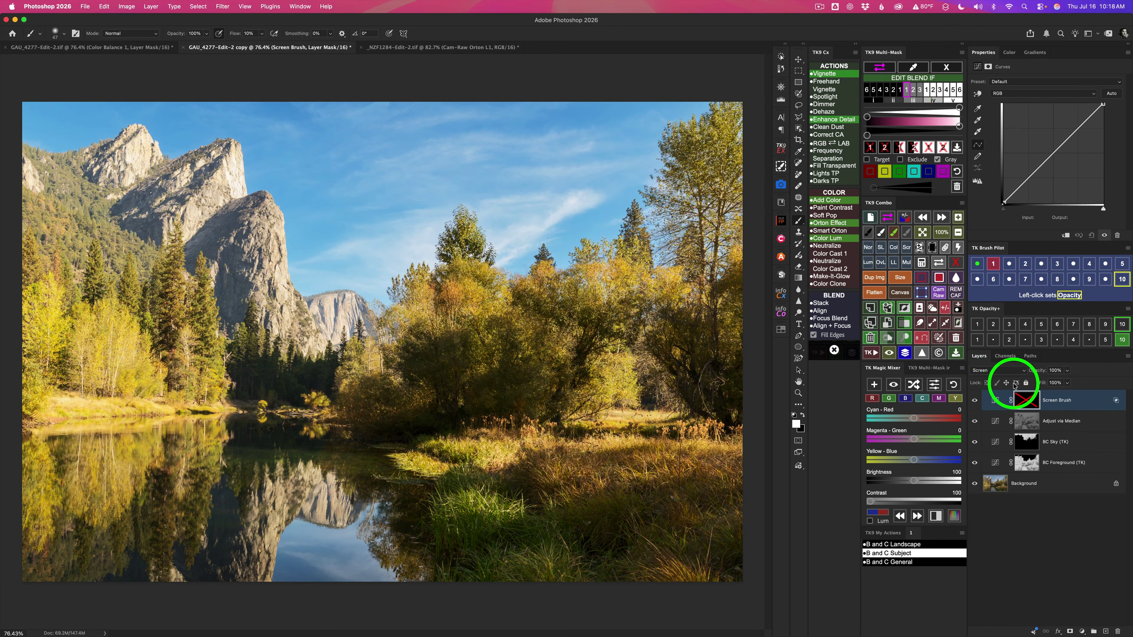
{"action": "left_click", "coordinate": [958, 263]}
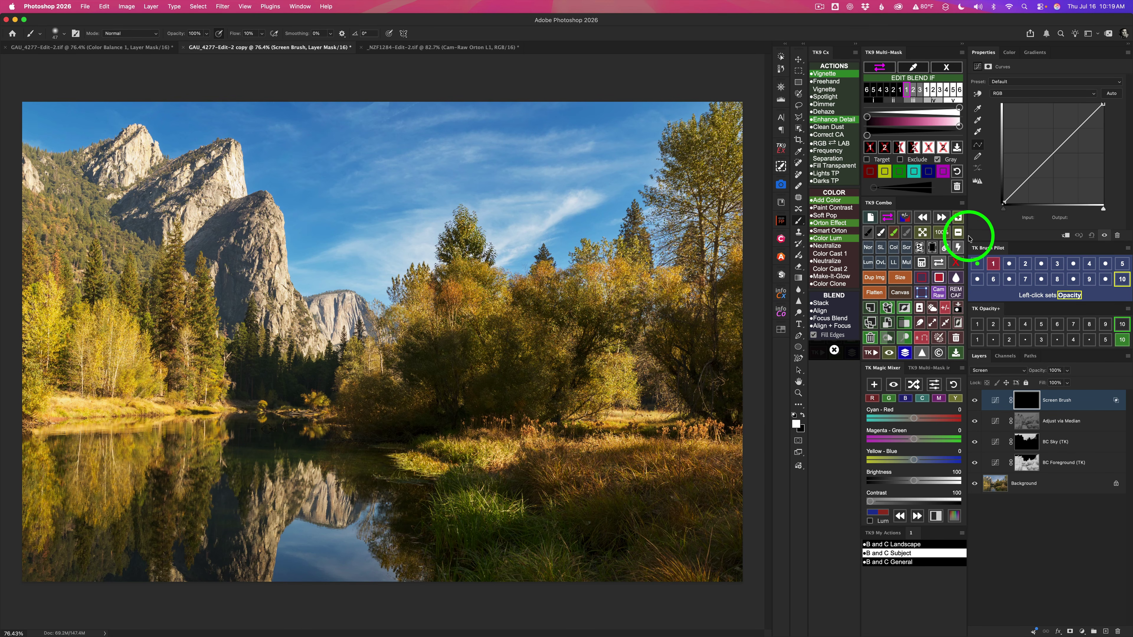
Load the saved Foreground mask as a selection for the Screen Brush layer.
{"action": "left_click", "coordinate": [927, 266]}
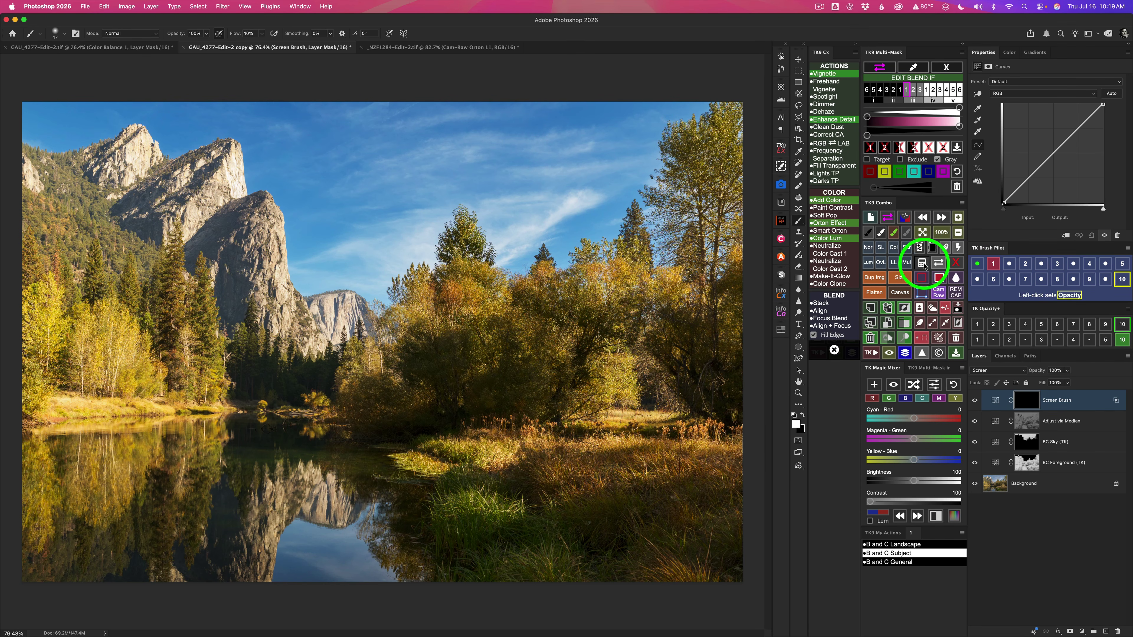
{"action": "left_click", "coordinate": [881, 240]}
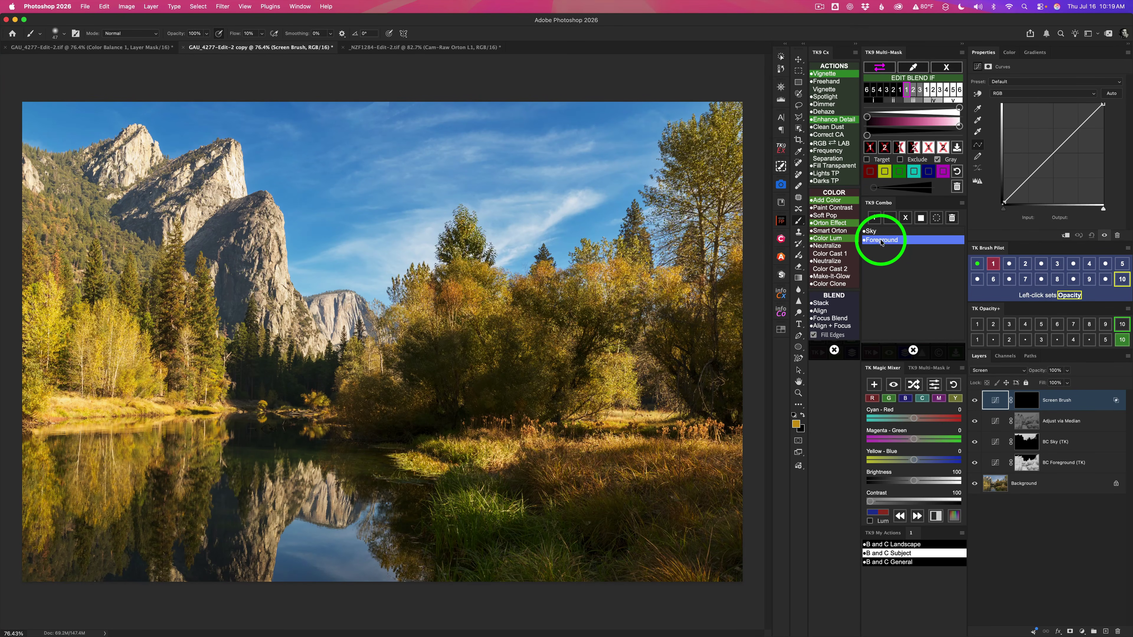
{"action": "left_click", "coordinate": [937, 218]}
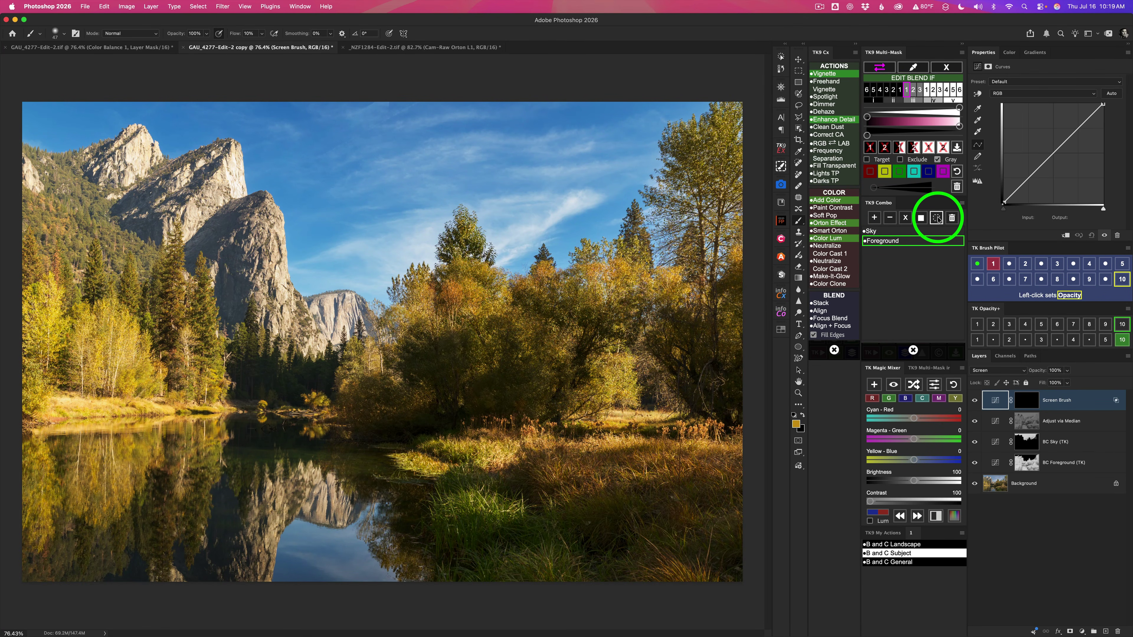
{"action": "left_click", "coordinate": [939, 219]}
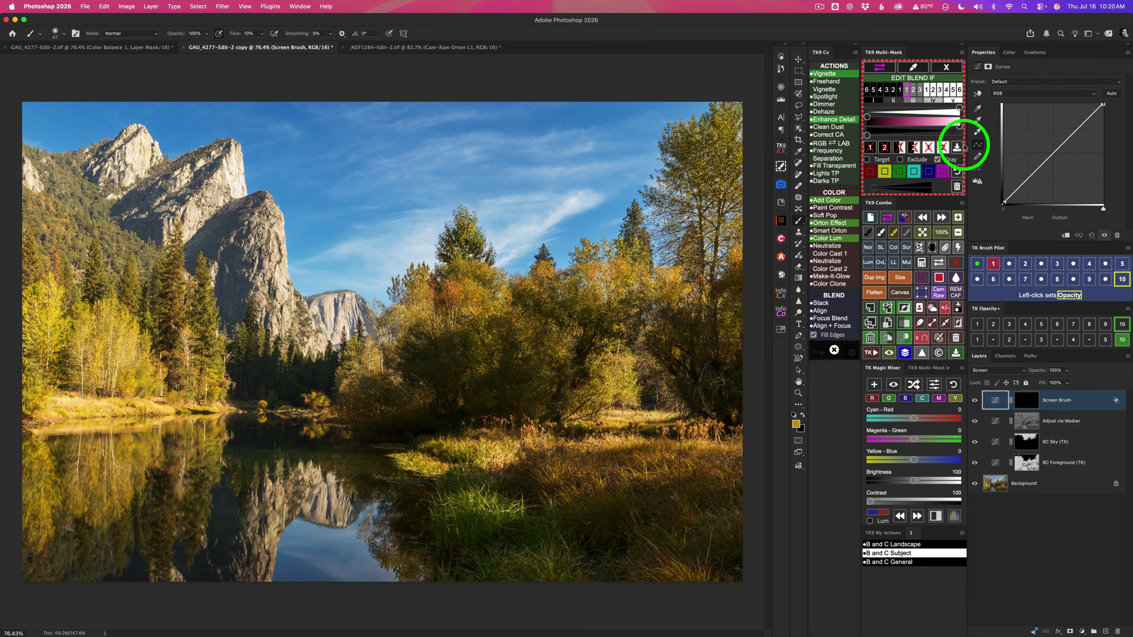
Draw a horizontal black-to-white linear gradient on the Screen Brush mask across the bushes' left edge and shift its midpoint to location 43.
{"action": "left_click", "coordinate": [948, 68]}
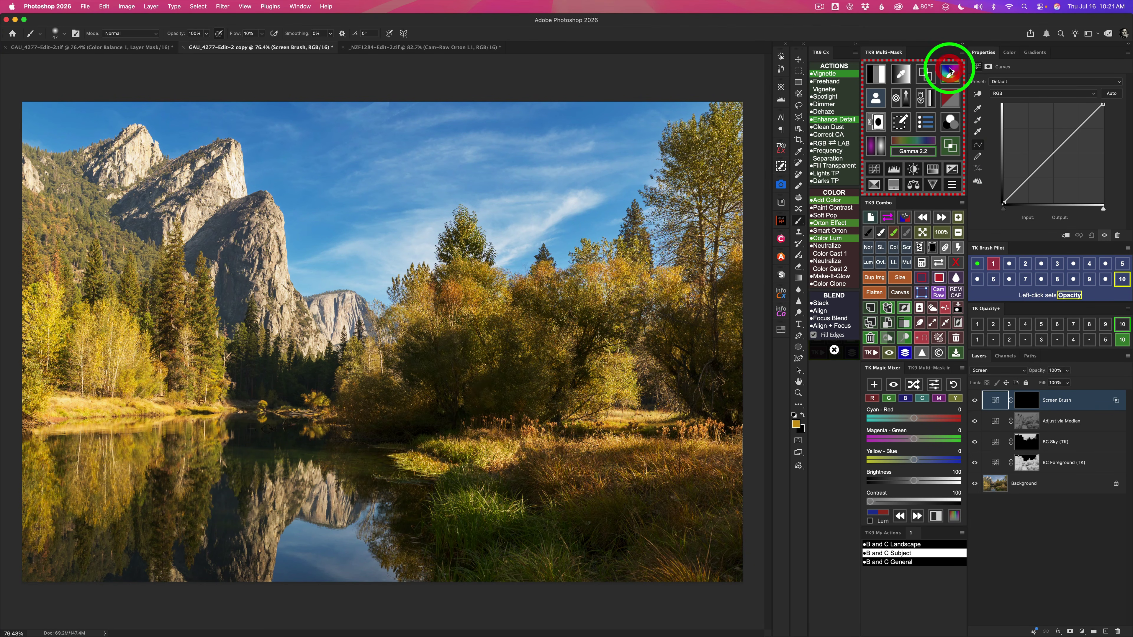
{"action": "left_click", "coordinate": [882, 149]}
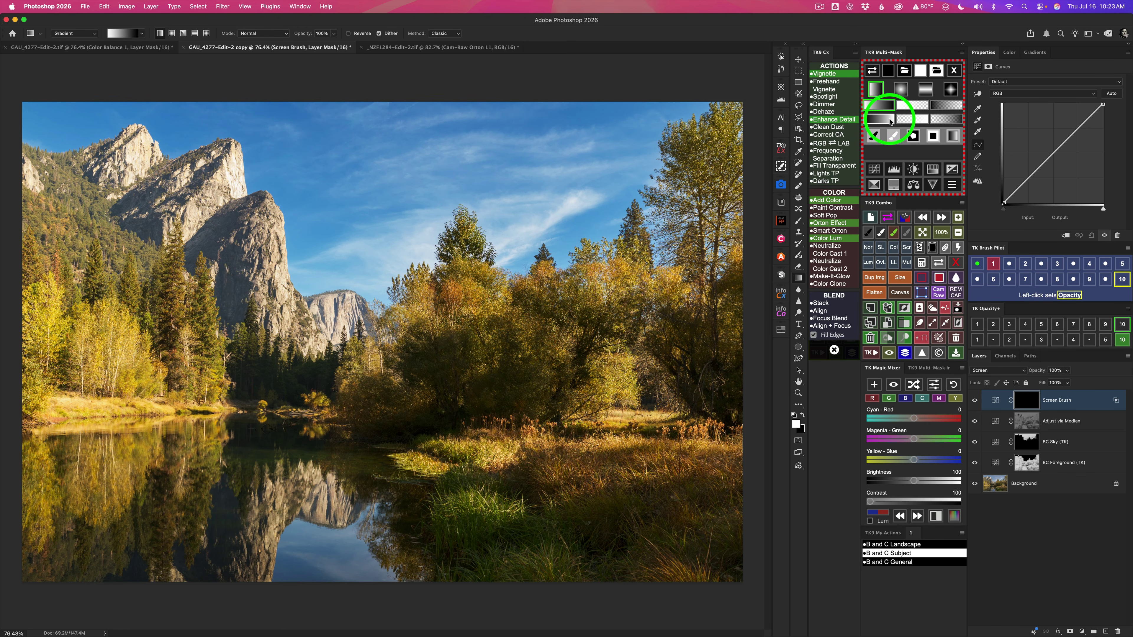
{"action": "left_click", "coordinate": [876, 120]}
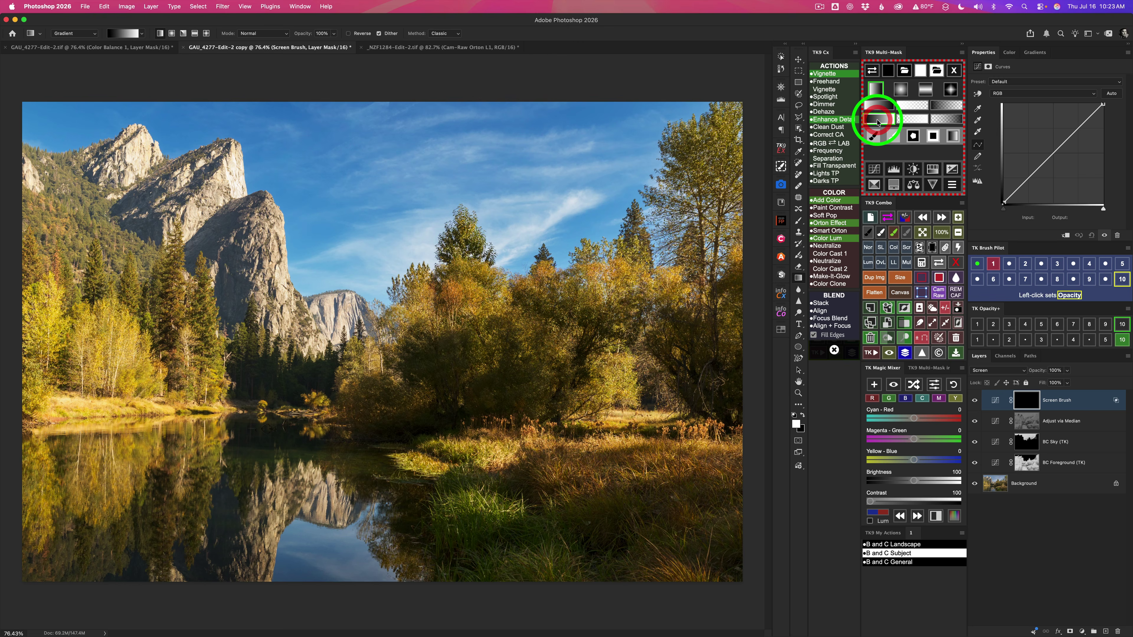
{"action": "left_click", "coordinate": [876, 91]}
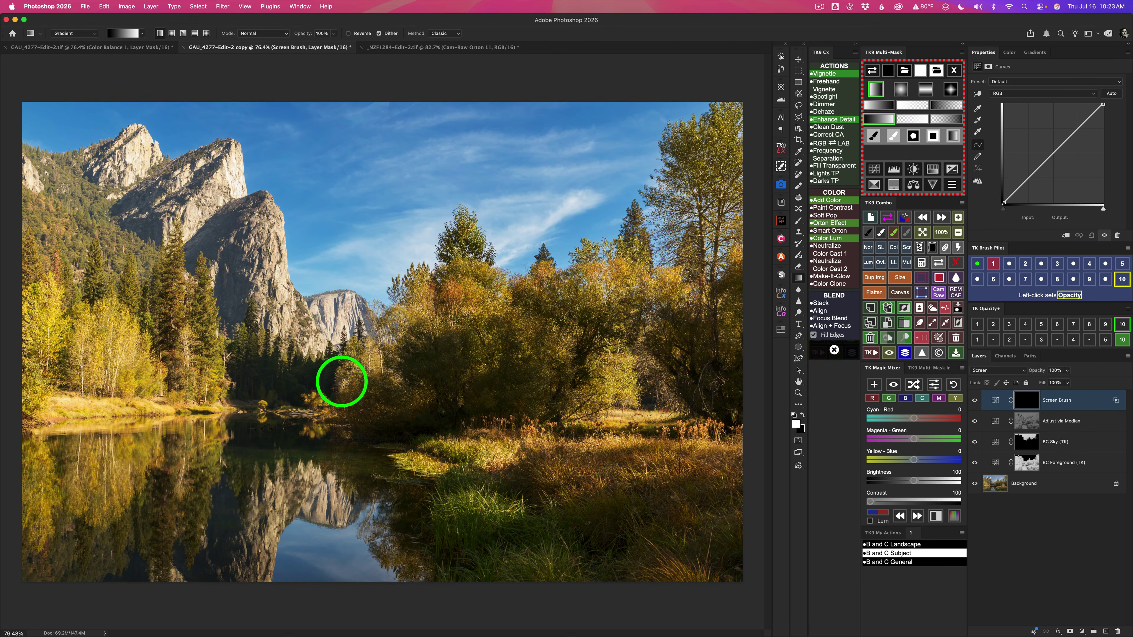
{"action": "left_click_drag", "start_coordinate": [342, 381], "coordinate": [418, 383]}
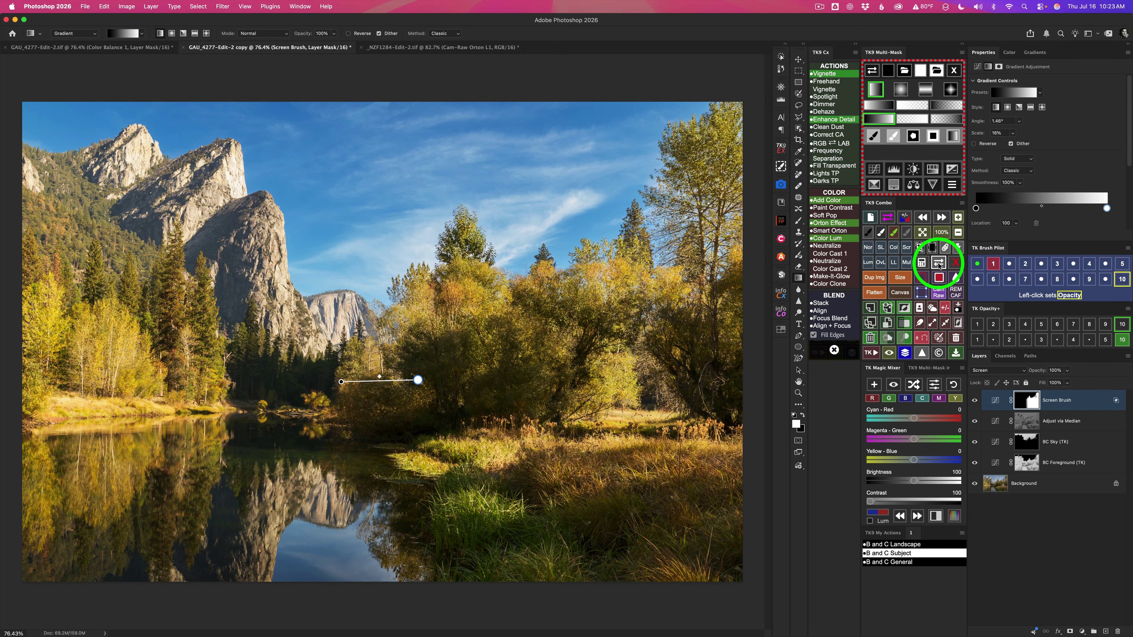
{"action": "left_click", "coordinate": [938, 264]}
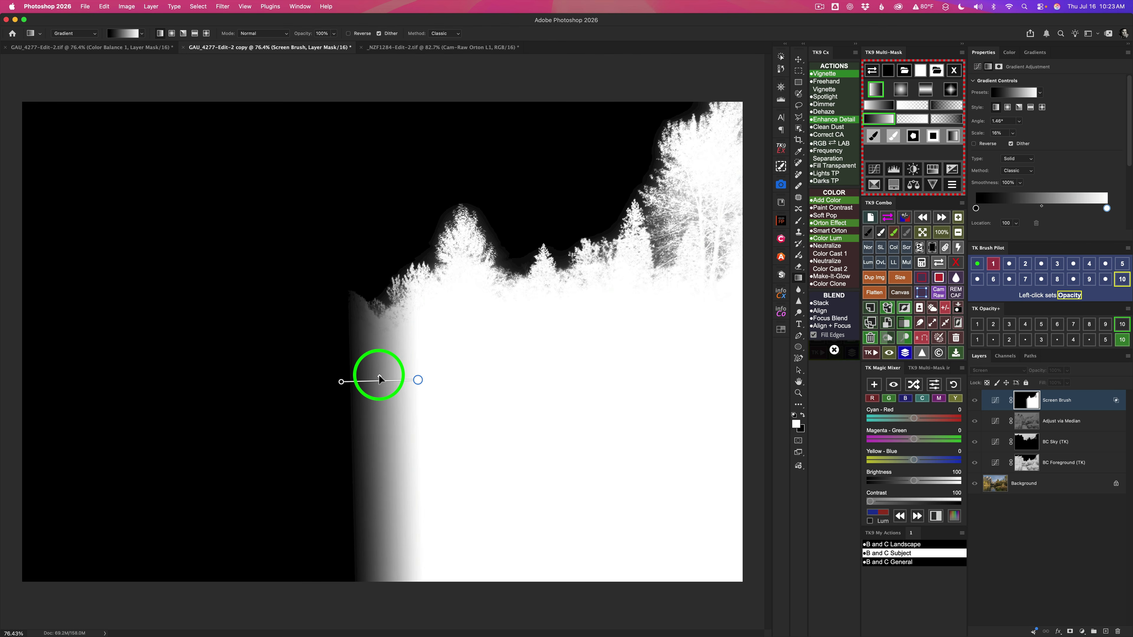
{"action": "left_click_drag", "start_coordinate": [379, 377], "coordinate": [374, 377]}
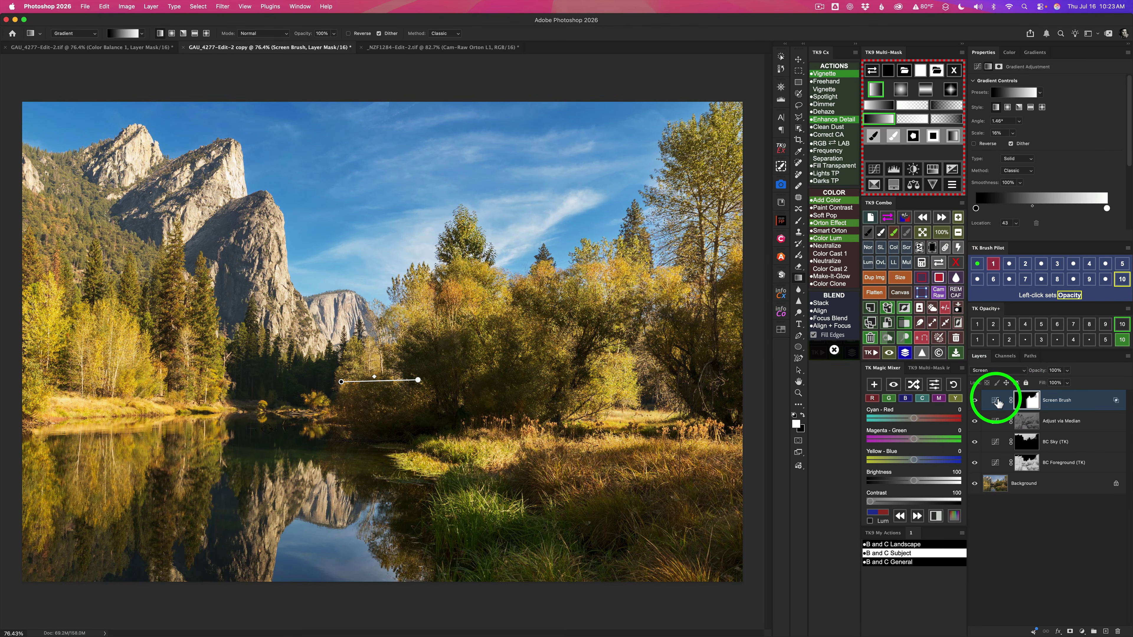
Set the Screen Brush layer's opacity to 50% and compare the image with the layer hidden and shown.
{"action": "left_click", "coordinate": [995, 400]}
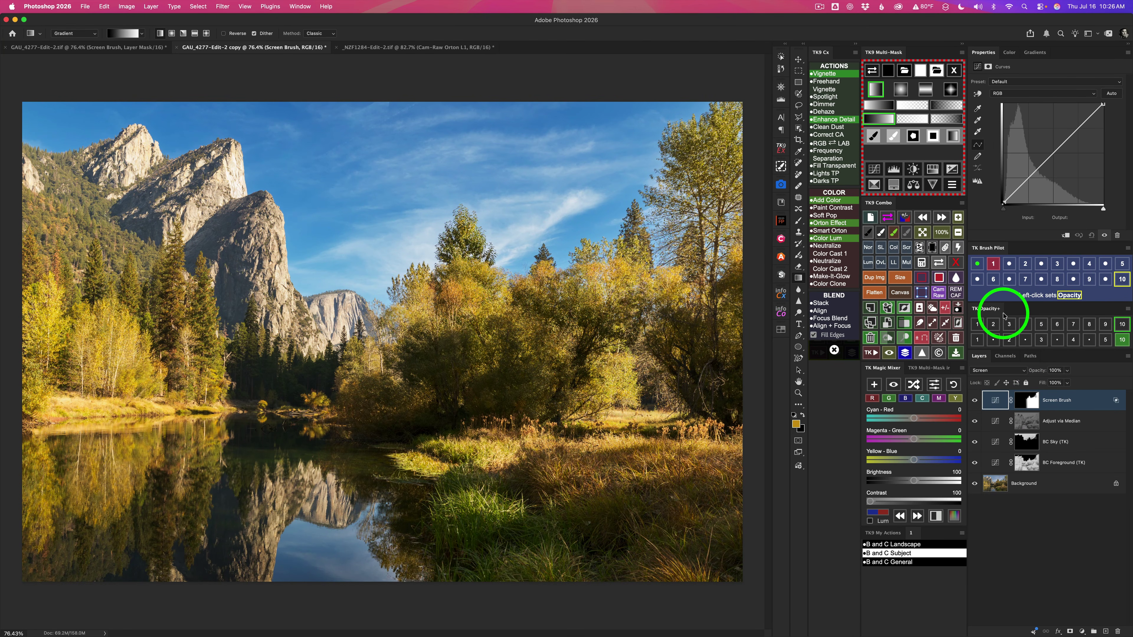
{"action": "left_click", "coordinate": [1041, 325]}
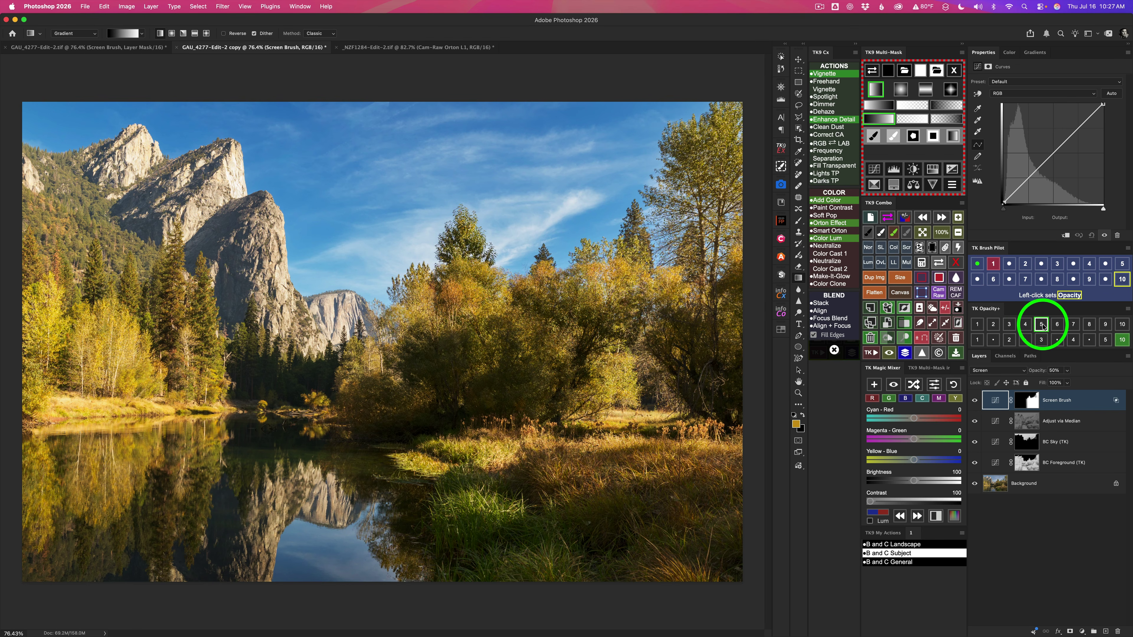
{"action": "left_click", "coordinate": [1068, 371]}
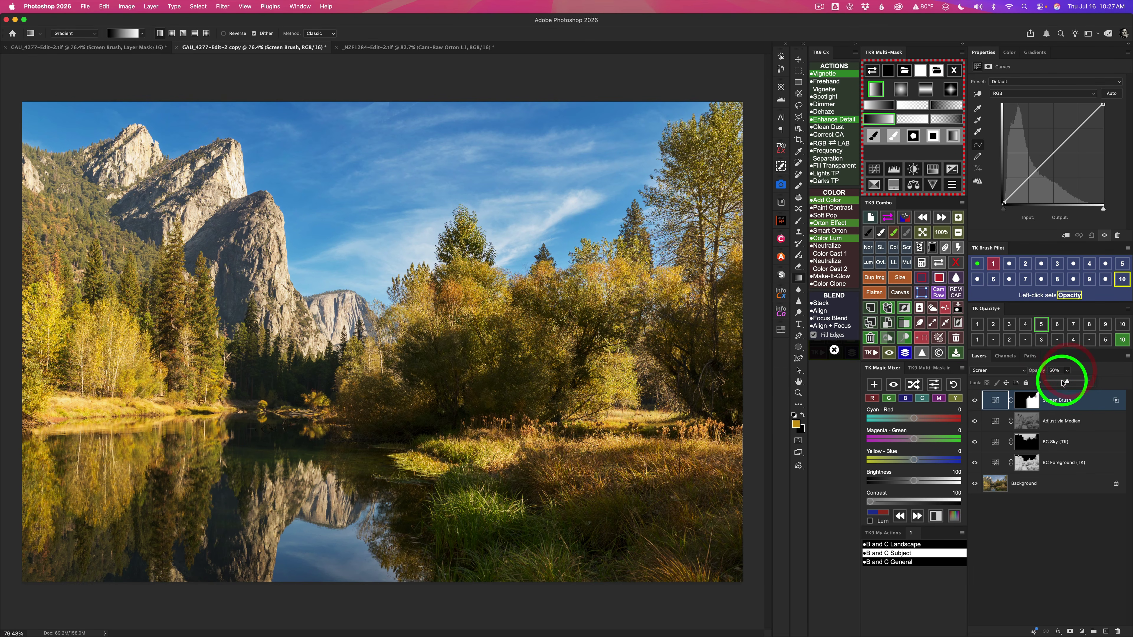
{"action": "left_click", "coordinate": [1083, 365]}
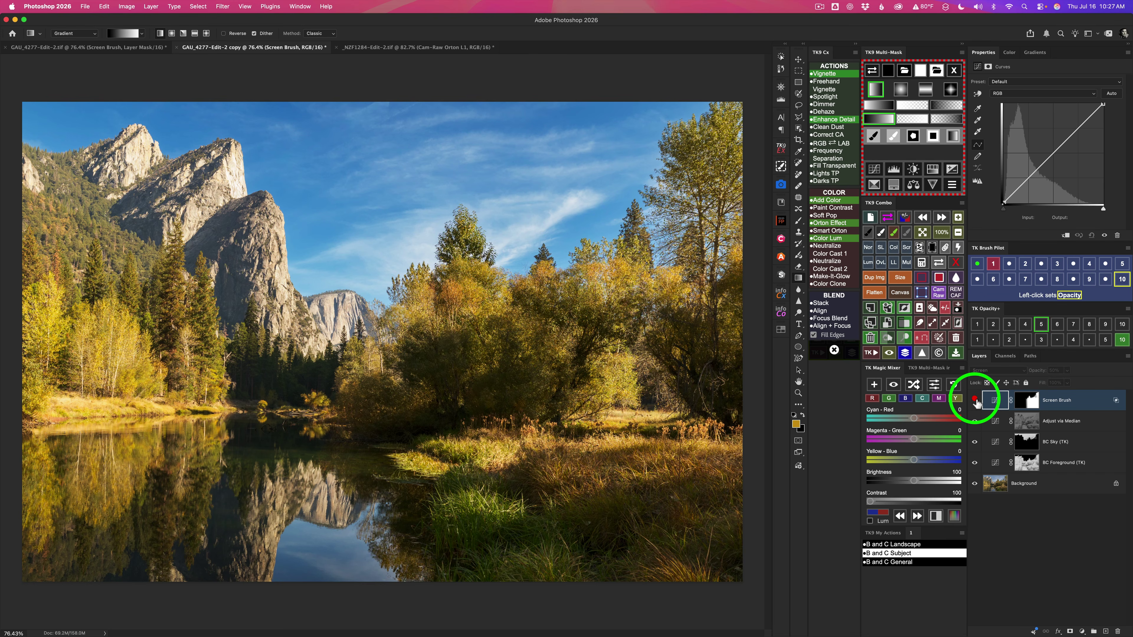
{"action": "left_click", "coordinate": [976, 401]}
{"action": "left_click", "coordinate": [976, 401]}
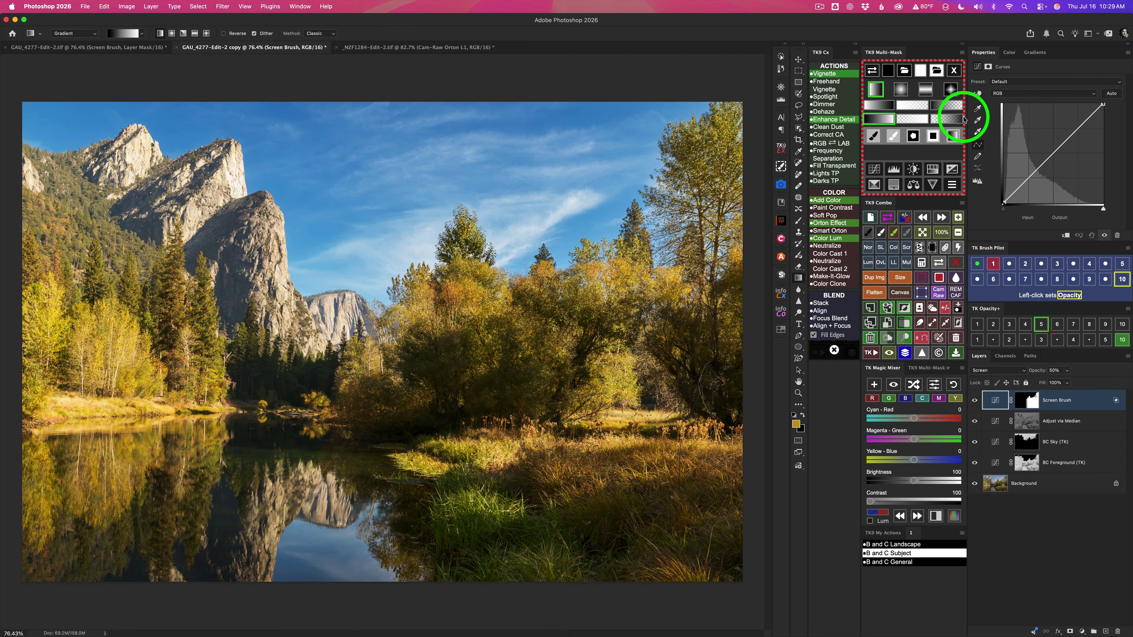
Reselect the Screen Brush layer mask to bring back its editable gradient and inspect the mask.
{"action": "left_click", "coordinate": [1026, 400]}
{"action": "left_click_drag", "start_coordinate": [342, 381], "coordinate": [419, 380]}
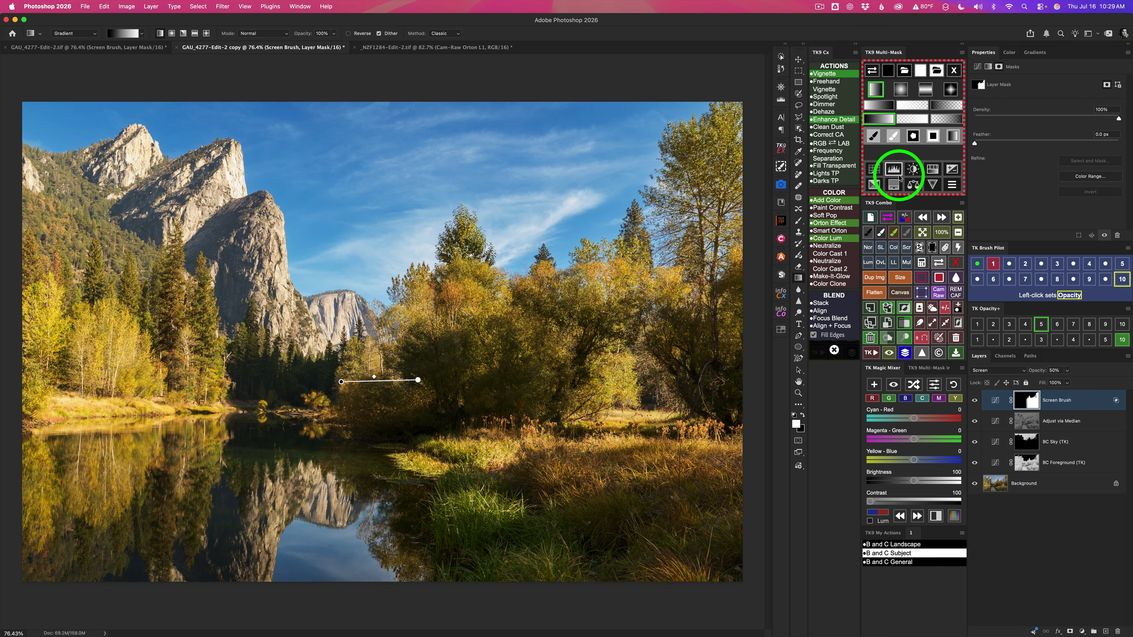
{"action": "left_click", "coordinate": [938, 263]}
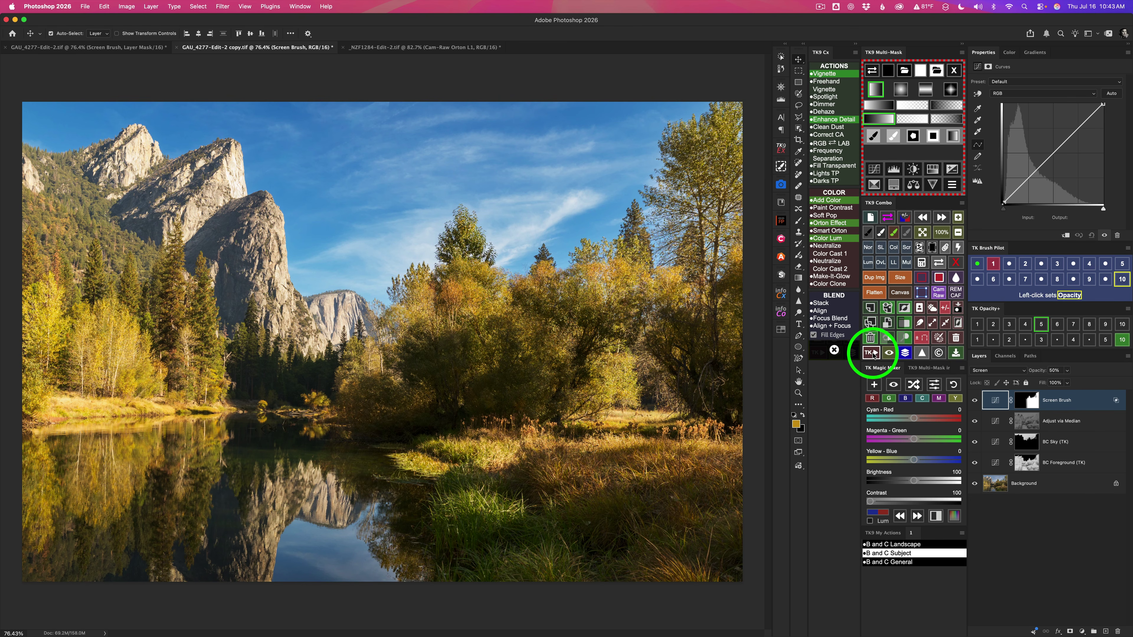
Run the Soft Pop color action and place its layer in a group with a black mask.
{"action": "left_click", "coordinate": [873, 354]}
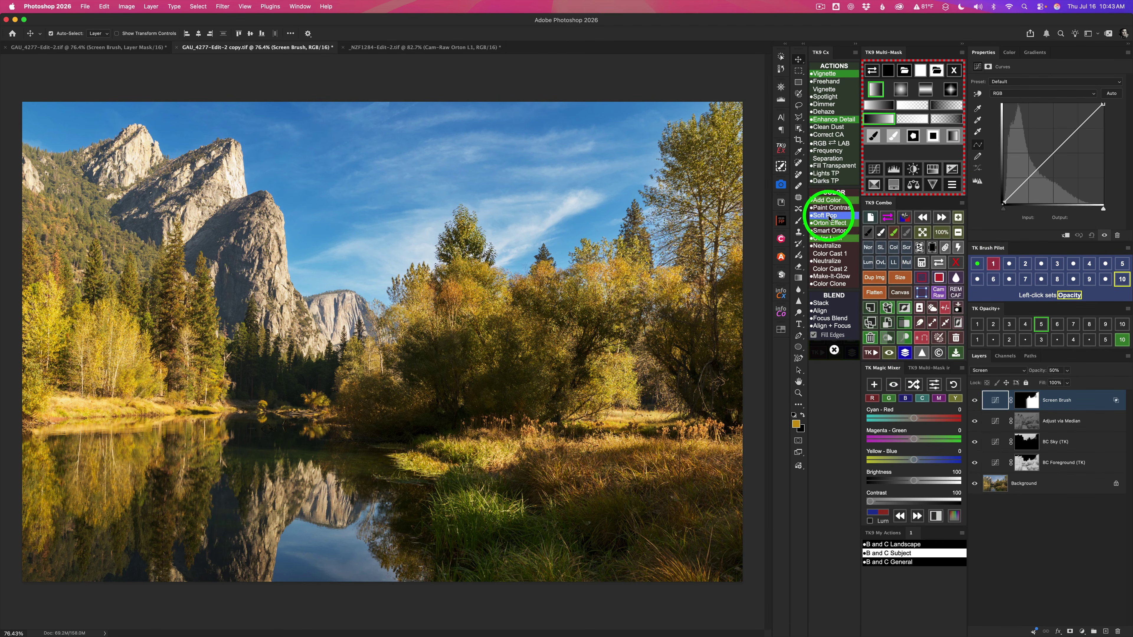
{"action": "left_click", "coordinate": [825, 216]}
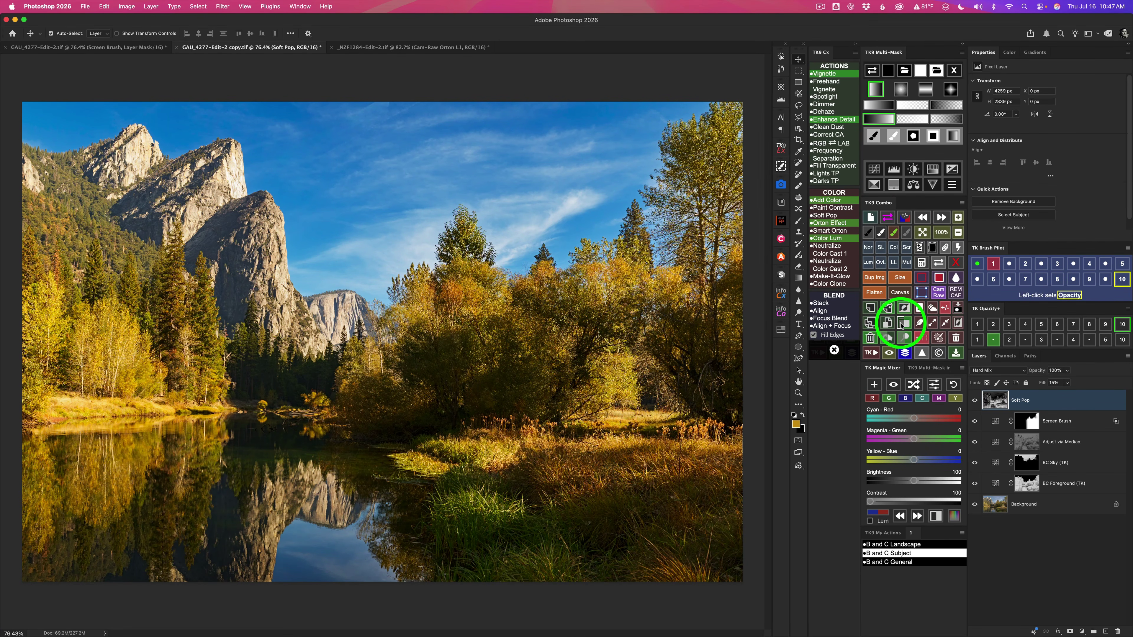
{"action": "left_click", "coordinate": [901, 324]}
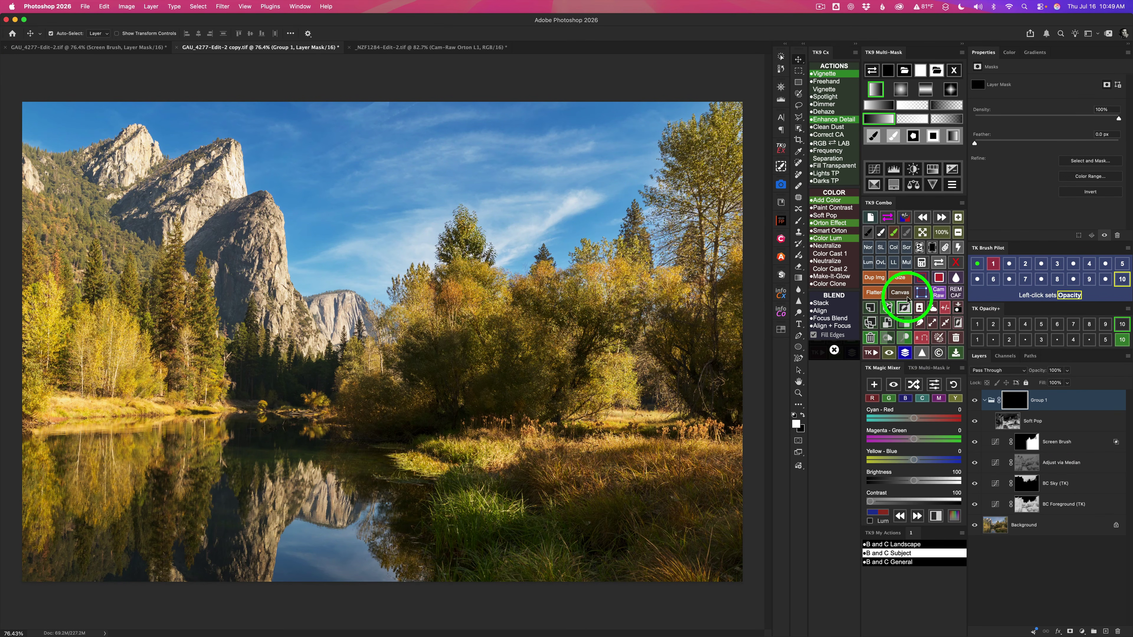
Load the saved Foreground selection and draw a short white-to-black linear gradient on Group 1's mask across the bushes' left edge.
{"action": "left_click", "coordinate": [922, 264]}
{"action": "left_click", "coordinate": [892, 241]}
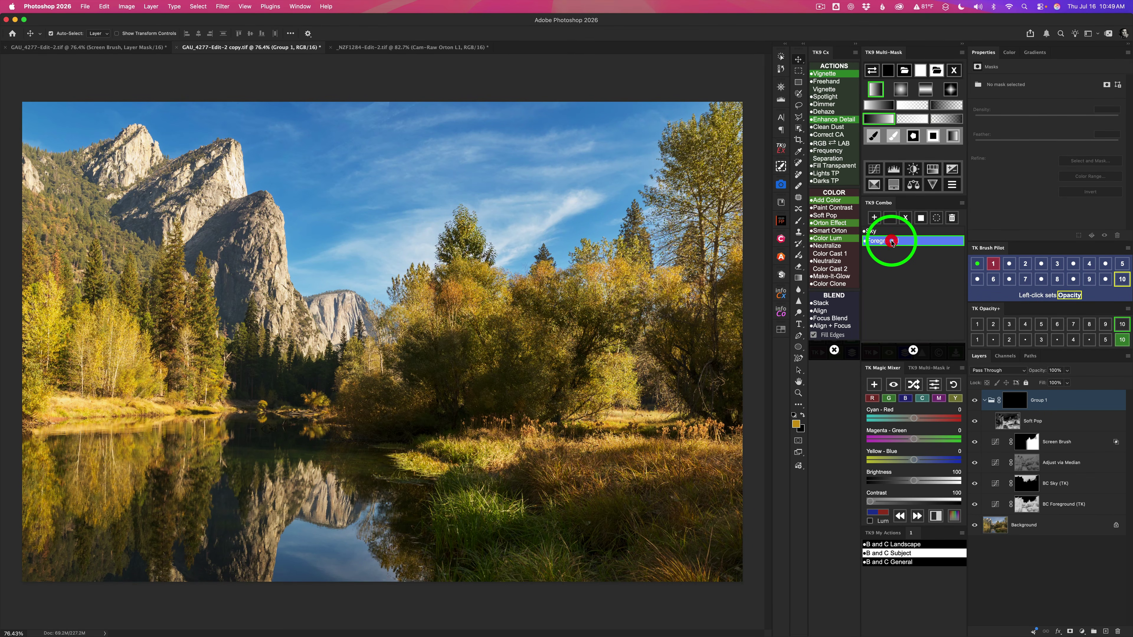
{"action": "left_click", "coordinate": [938, 218]}
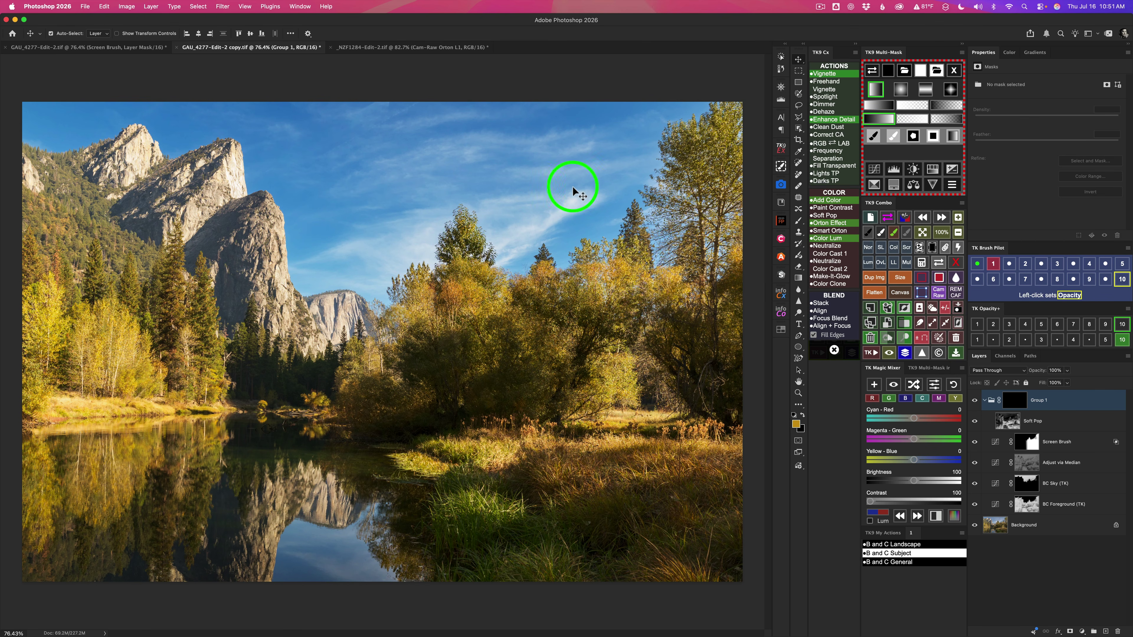
{"action": "left_click", "coordinate": [879, 106]}
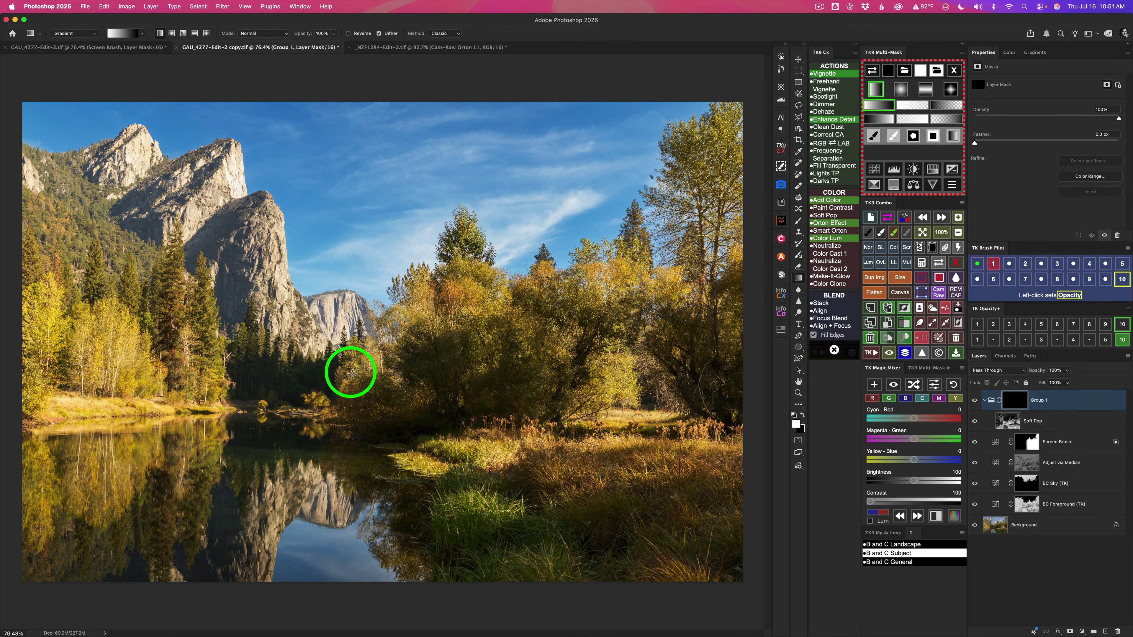
{"action": "left_click_drag", "start_coordinate": [351, 373], "coordinate": [425, 372]}
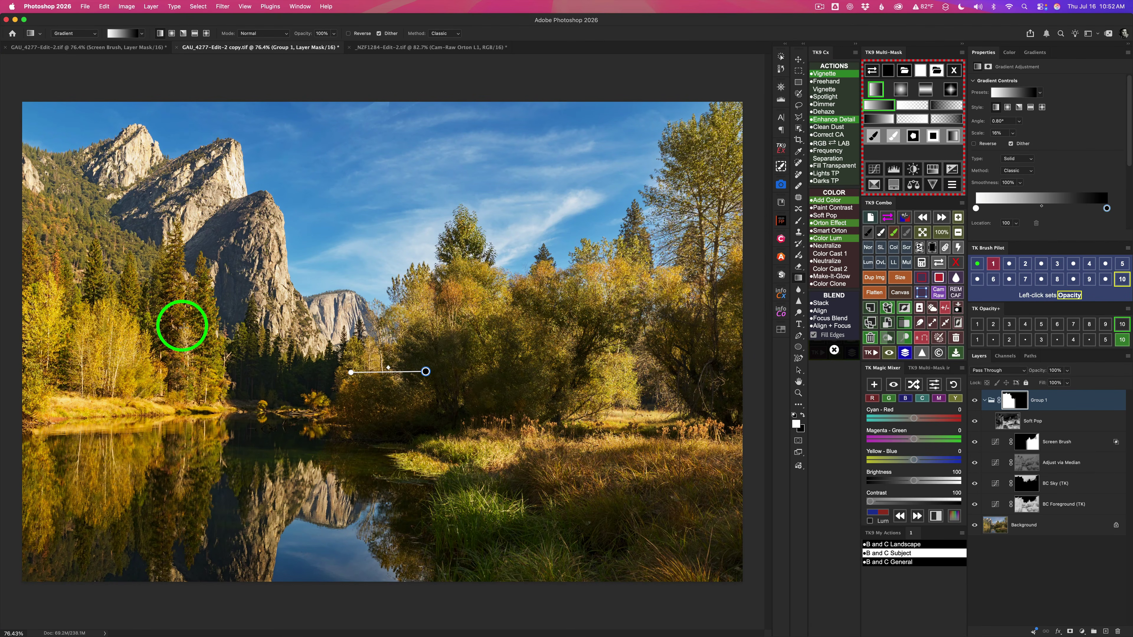
Collapse Group 1 and compare the image with the group and the Screen Brush layer hidden and shown.
{"action": "left_click", "coordinate": [975, 401]}
{"action": "left_click", "coordinate": [976, 402]}
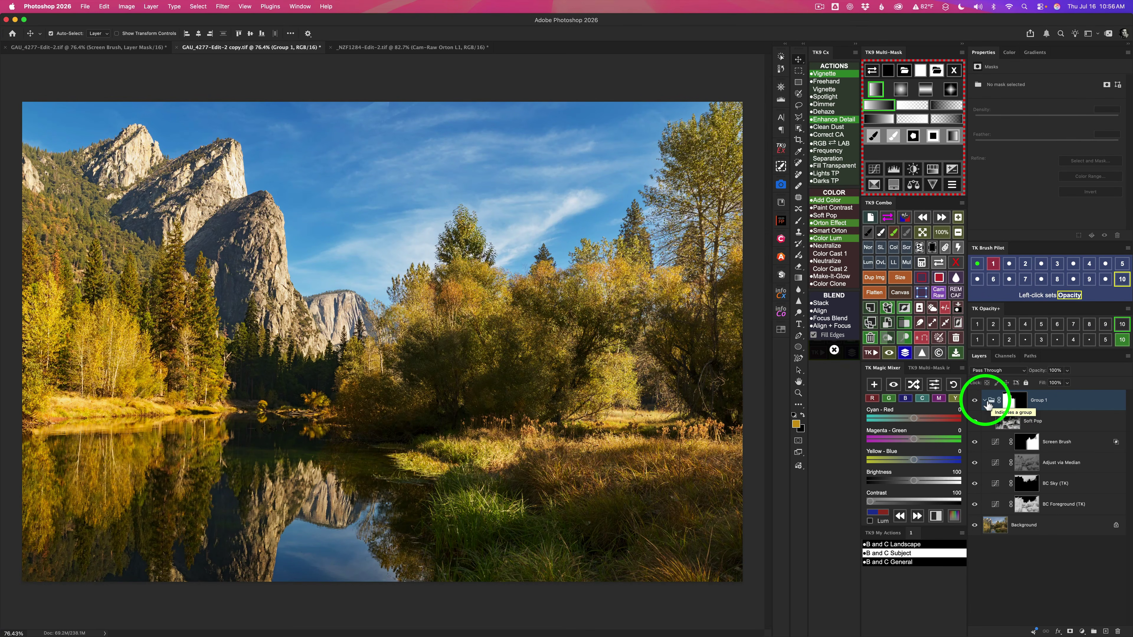
{"action": "left_click", "coordinate": [986, 401]}
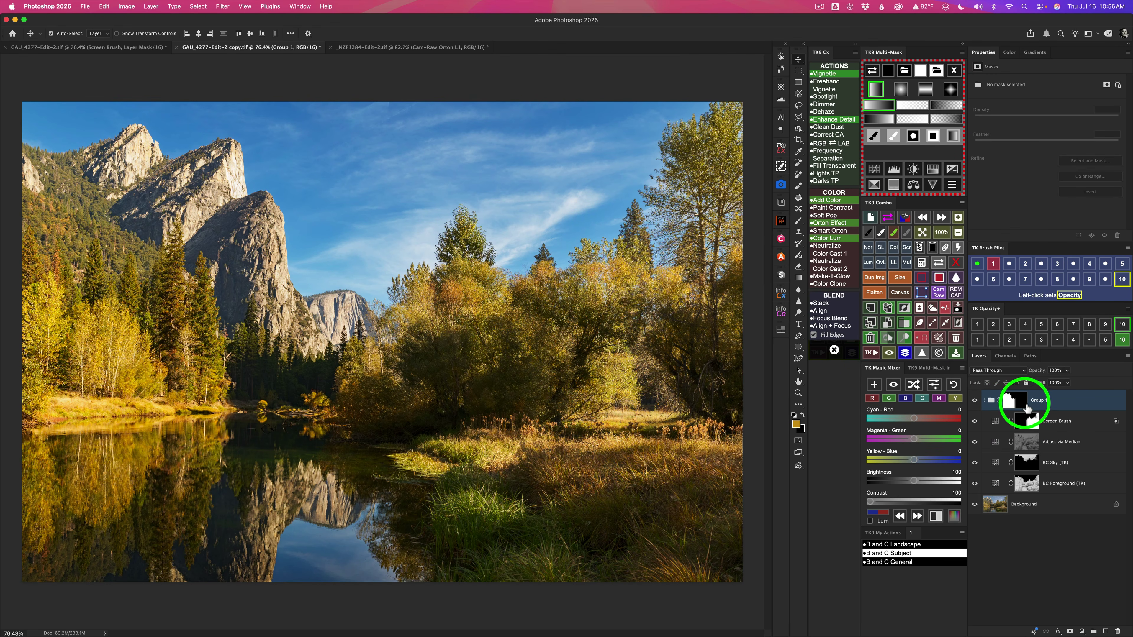
{"action": "left_click", "coordinate": [975, 421]}
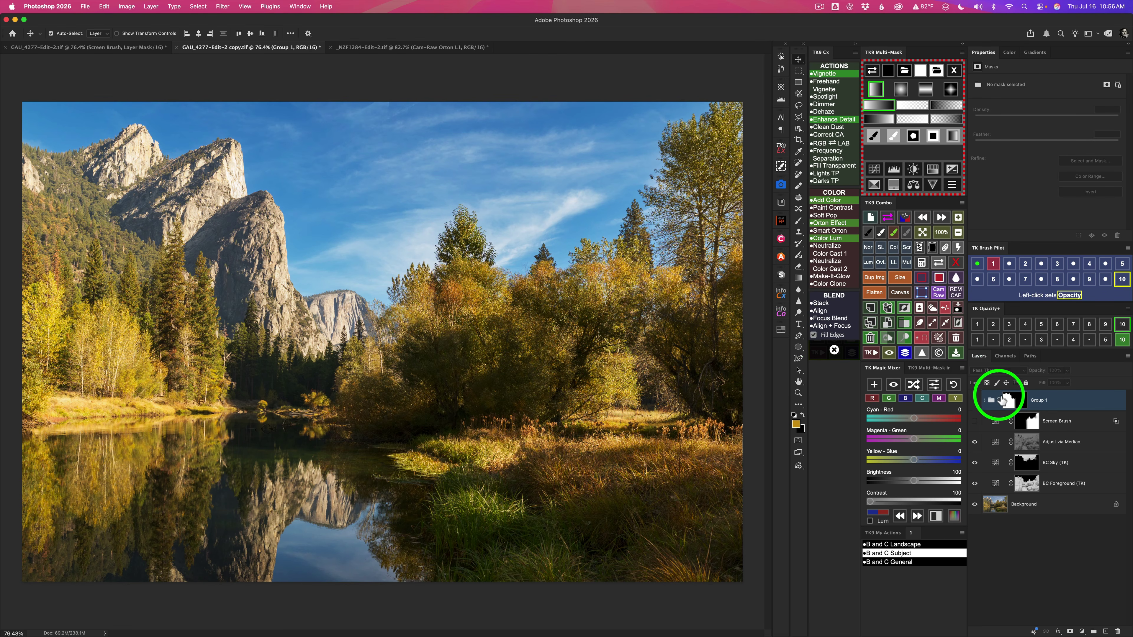
{"action": "left_click", "coordinate": [975, 420]}
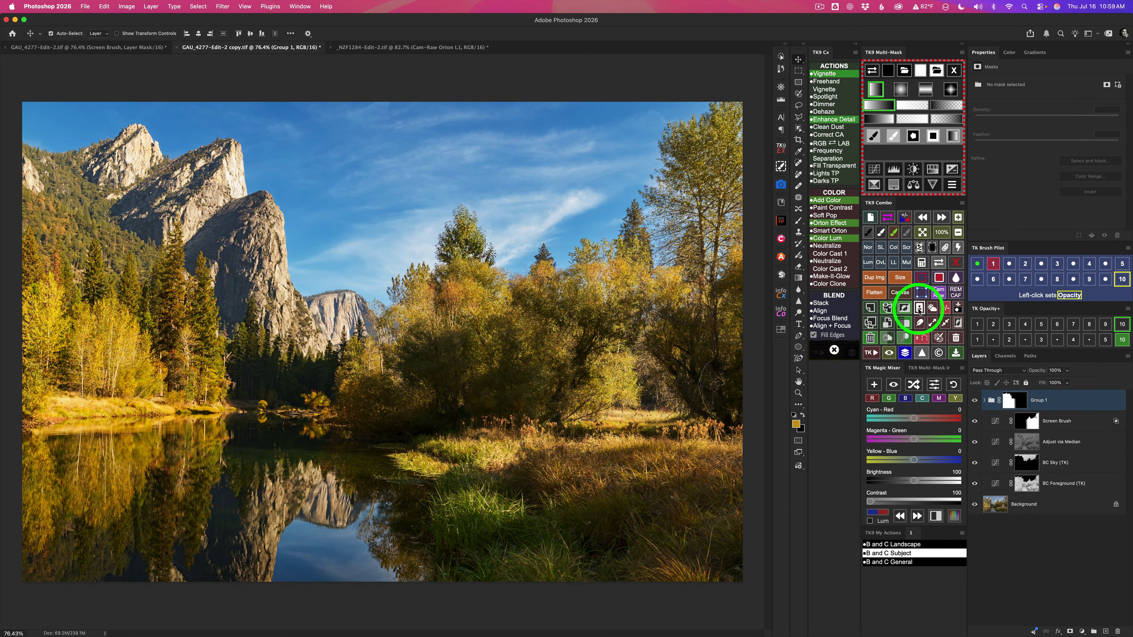
Clear the selection and add a black-masked Soft Light color fill using yellow c6a01b sampled from the trees on the far bank.
{"action": "left_click", "coordinate": [945, 308]}
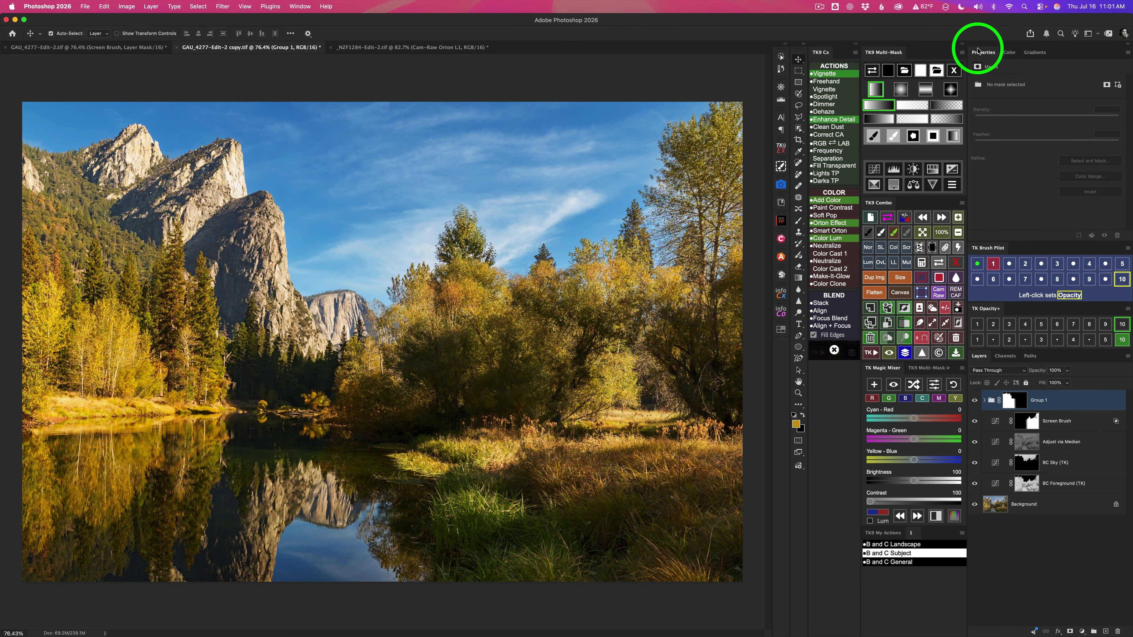
{"action": "left_click", "coordinate": [954, 71]}
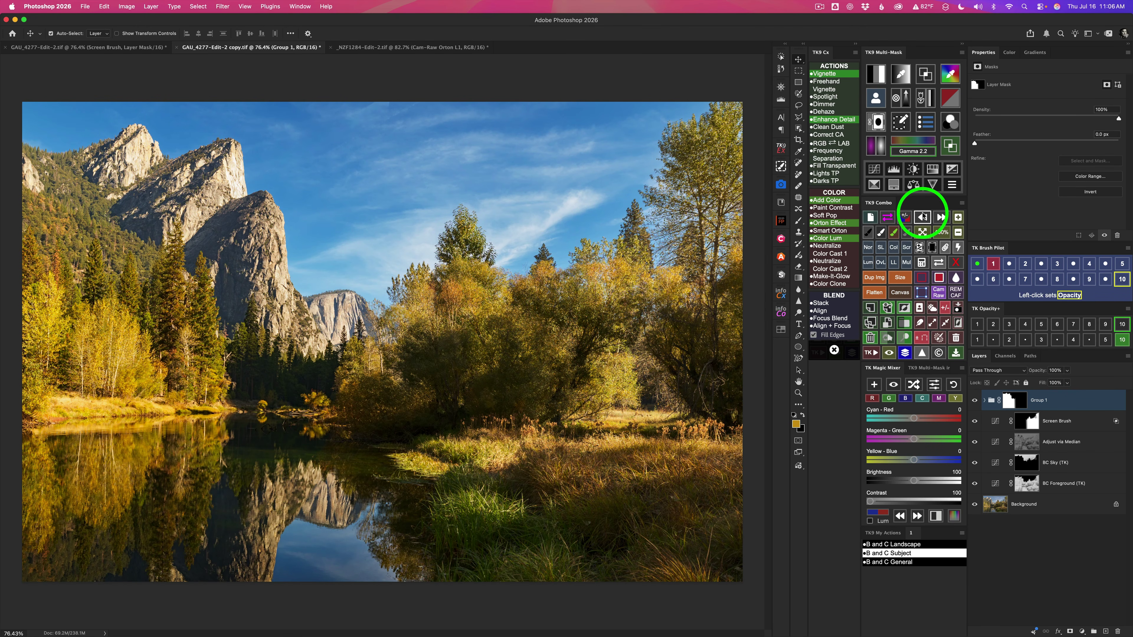
{"action": "left_click", "coordinate": [958, 232]}
{"action": "left_click", "coordinate": [958, 232]}
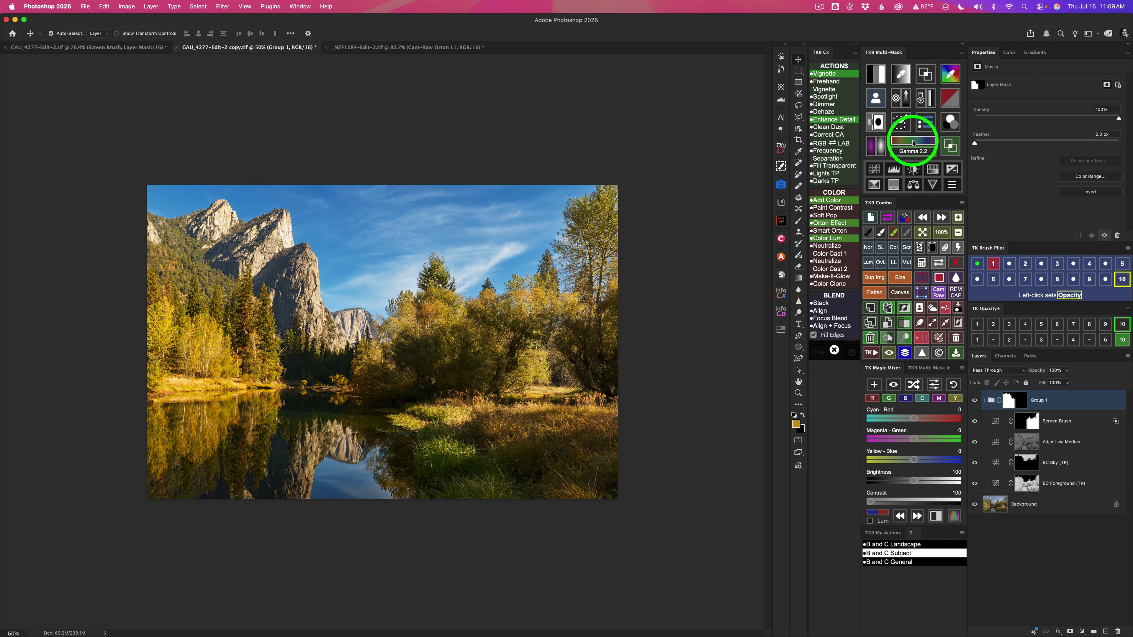
{"action": "left_click", "coordinate": [912, 143]}
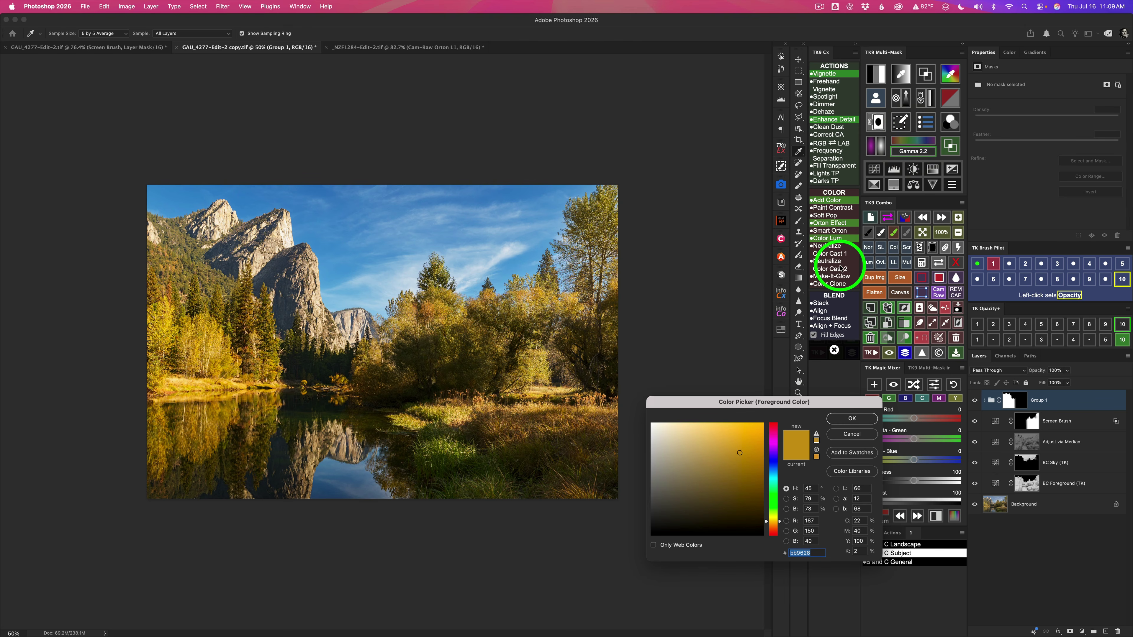
{"action": "left_click_drag", "start_coordinate": [738, 403], "coordinate": [397, 273]}
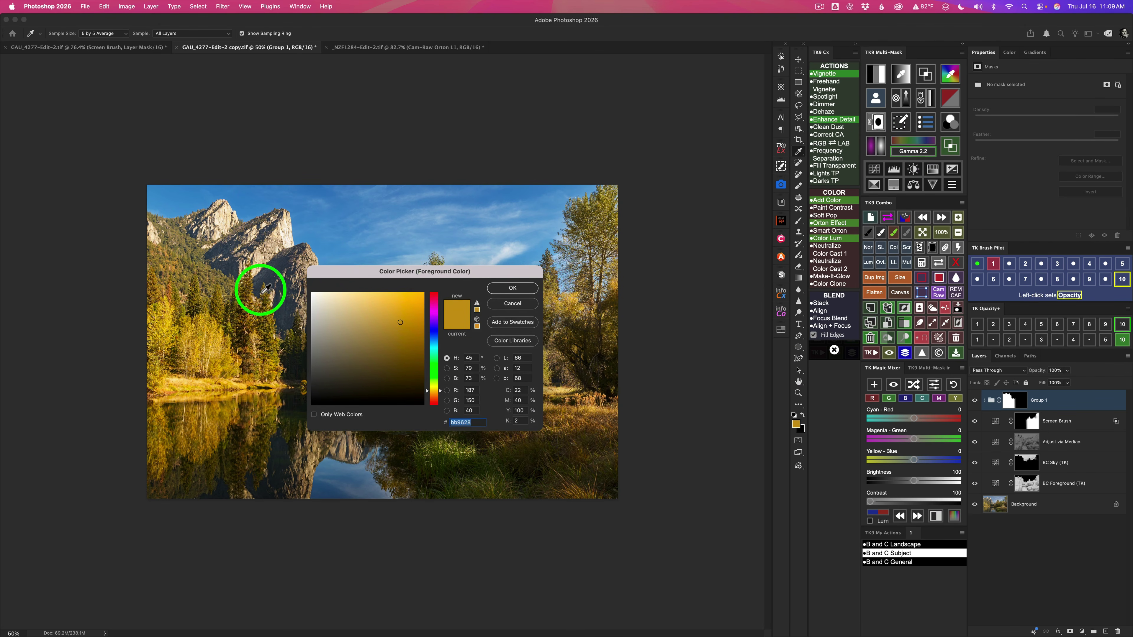
{"action": "left_click_drag", "start_coordinate": [220, 335], "coordinate": [216, 337]}
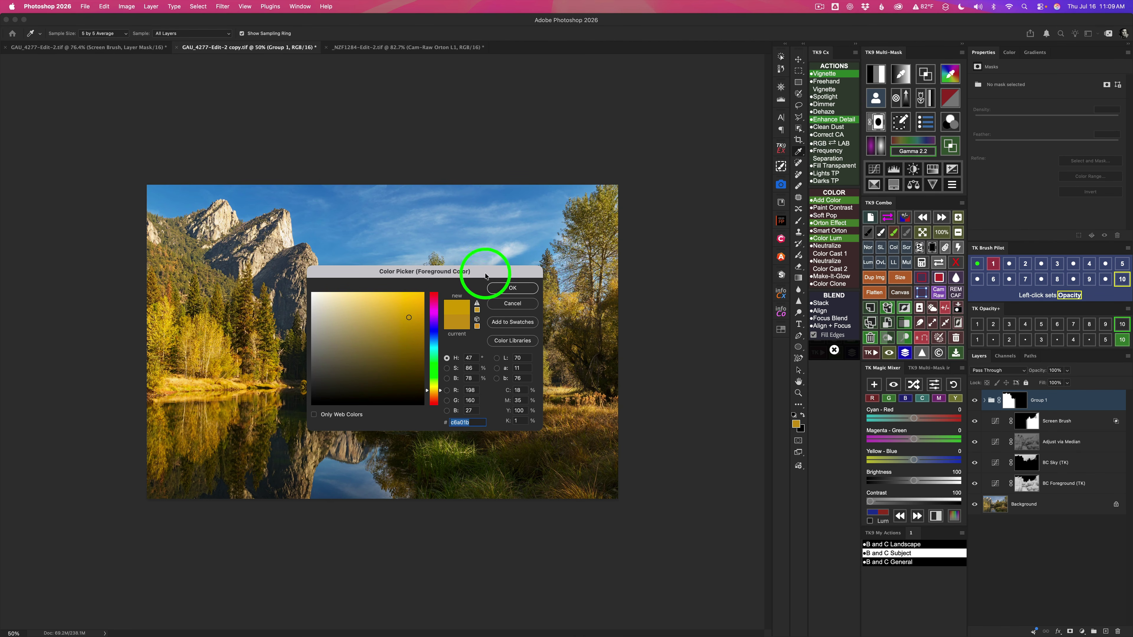
{"action": "left_click", "coordinate": [509, 288]}
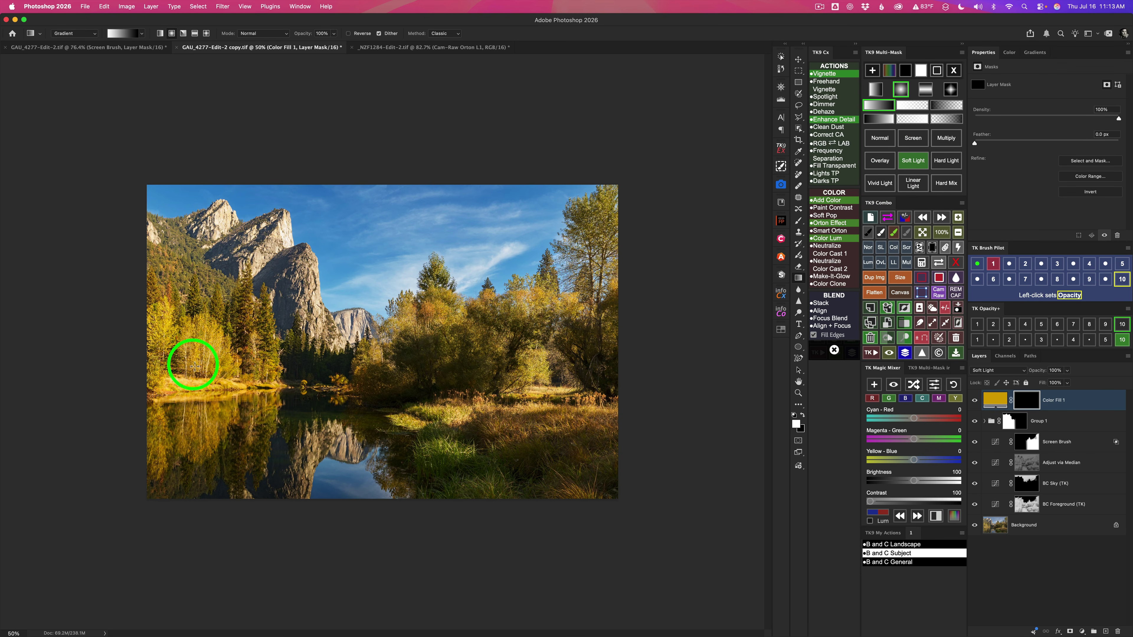
Draw a white-to-black radial gradient on the color fill's mask over the yellow trees, narrow it to an upright ellipse and shift it slightly down.
{"action": "left_click_drag", "start_coordinate": [196, 365], "coordinate": [194, 491]}
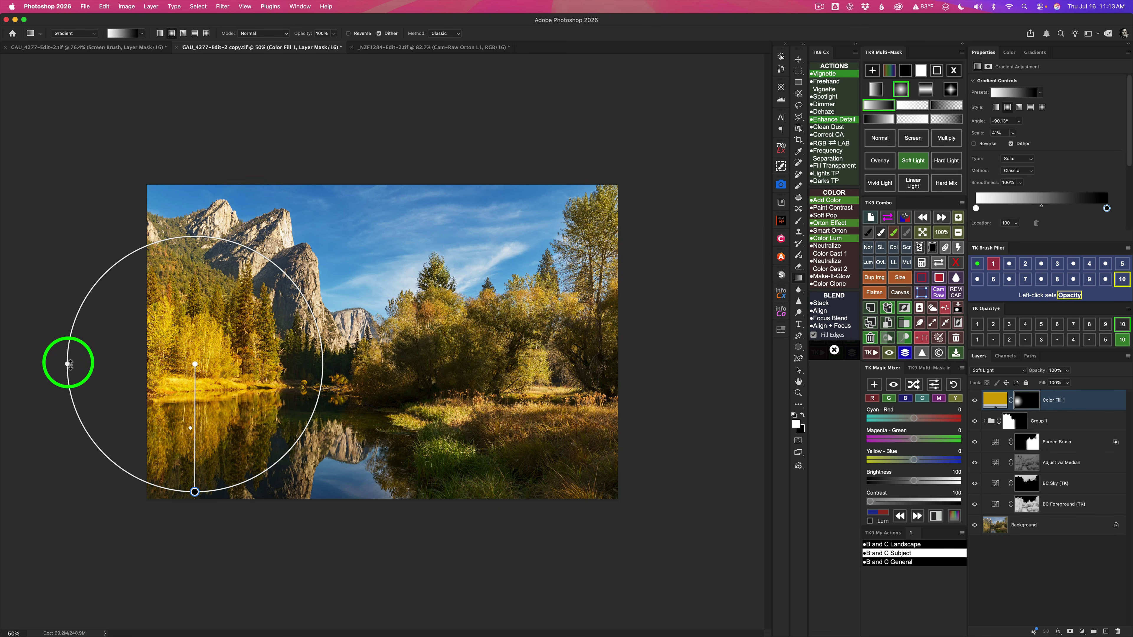
{"action": "left_click_drag", "start_coordinate": [65, 364], "coordinate": [109, 369]}
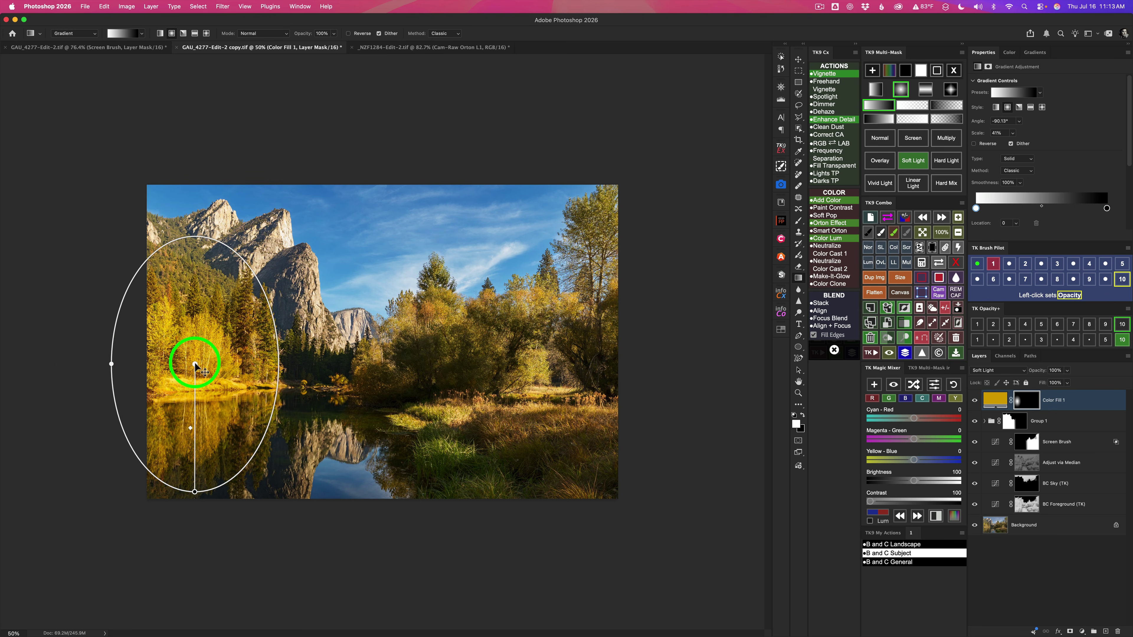
{"action": "left_click_drag", "start_coordinate": [195, 364], "coordinate": [192, 377]}
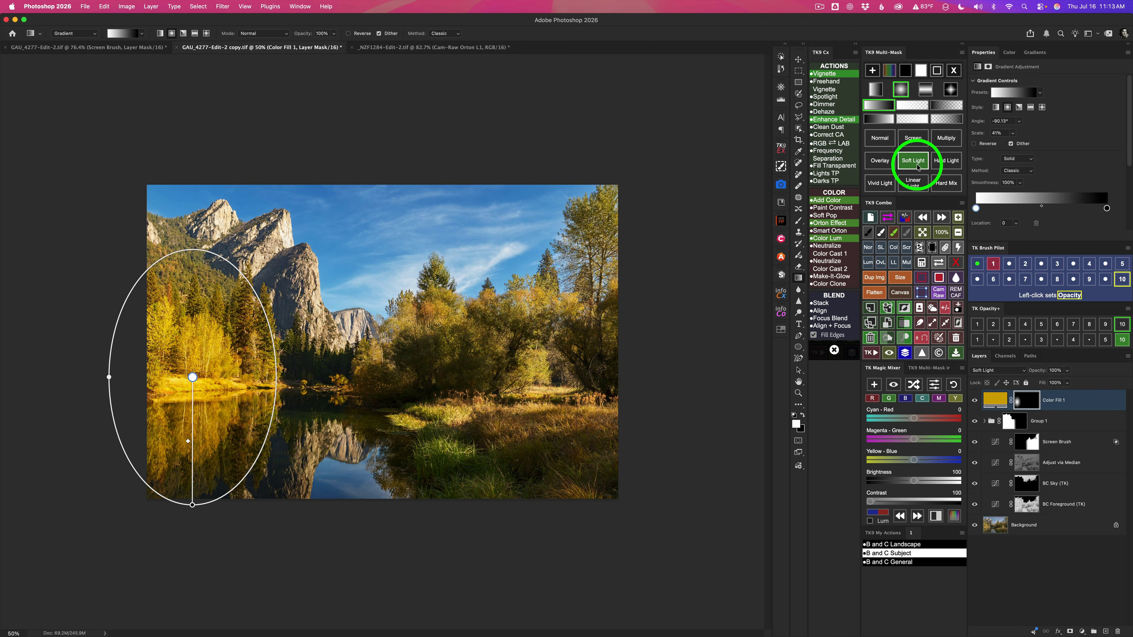
Try Hard Light, Linear Light, Vivid Light and Overlay blending on the color fill and settle on Hard Mix.
{"action": "left_click", "coordinate": [949, 163]}
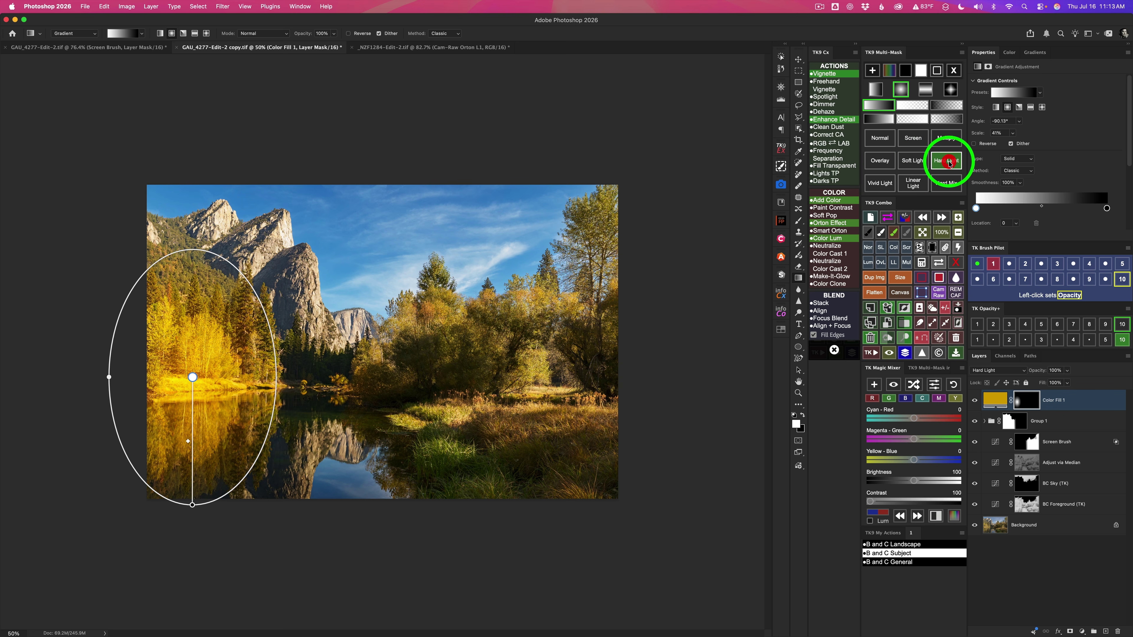
{"action": "left_click", "coordinate": [948, 182]}
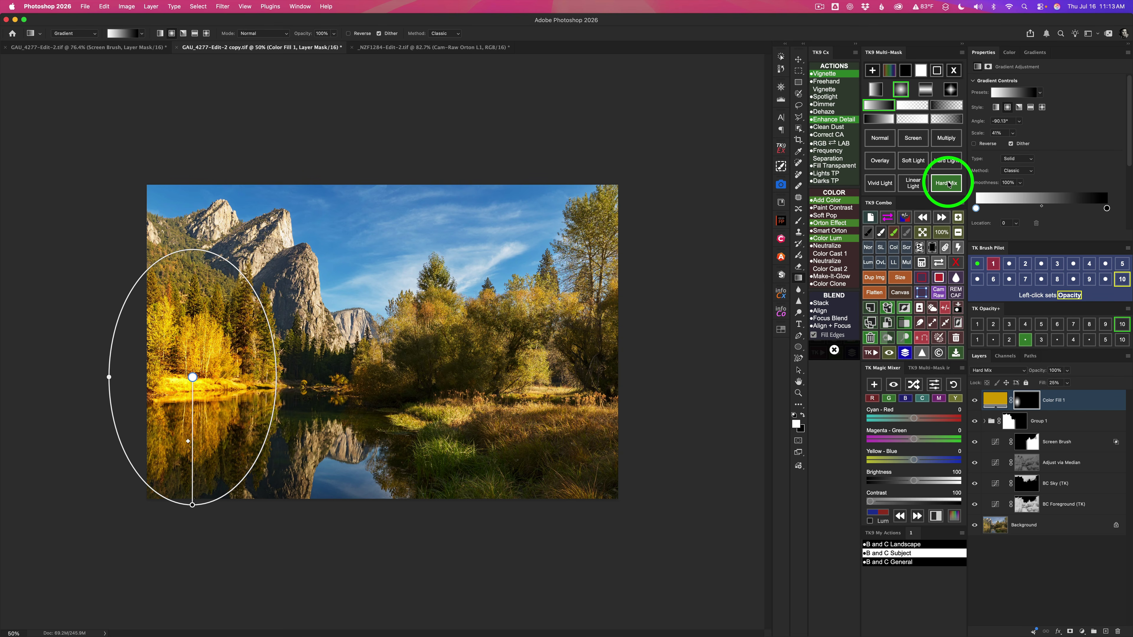
{"action": "left_click", "coordinate": [914, 184]}
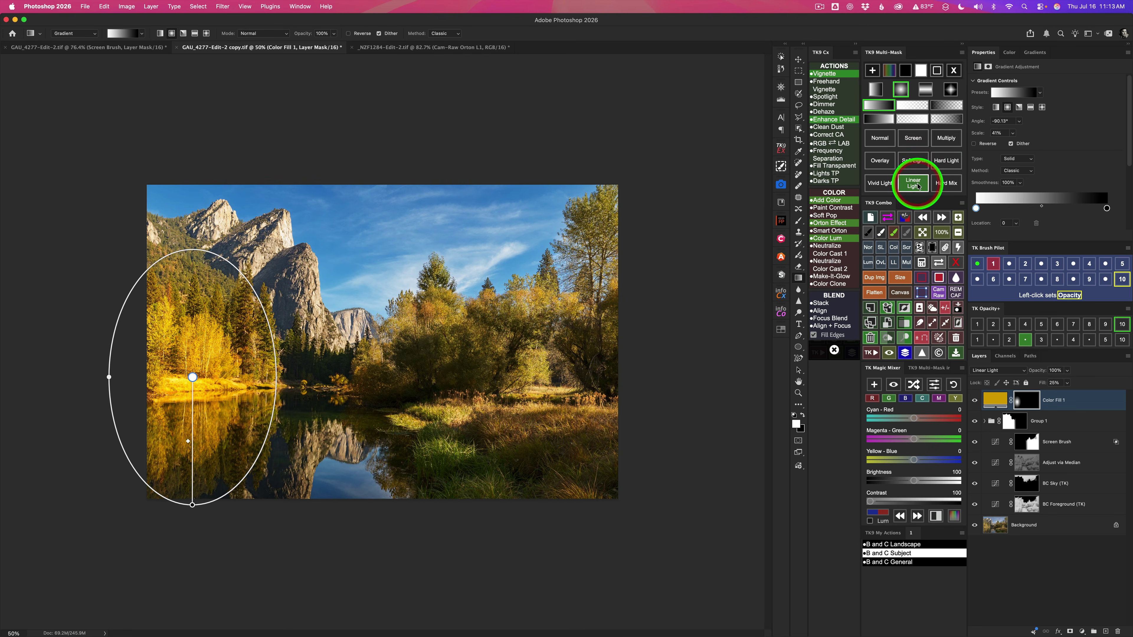
{"action": "left_click", "coordinate": [880, 184]}
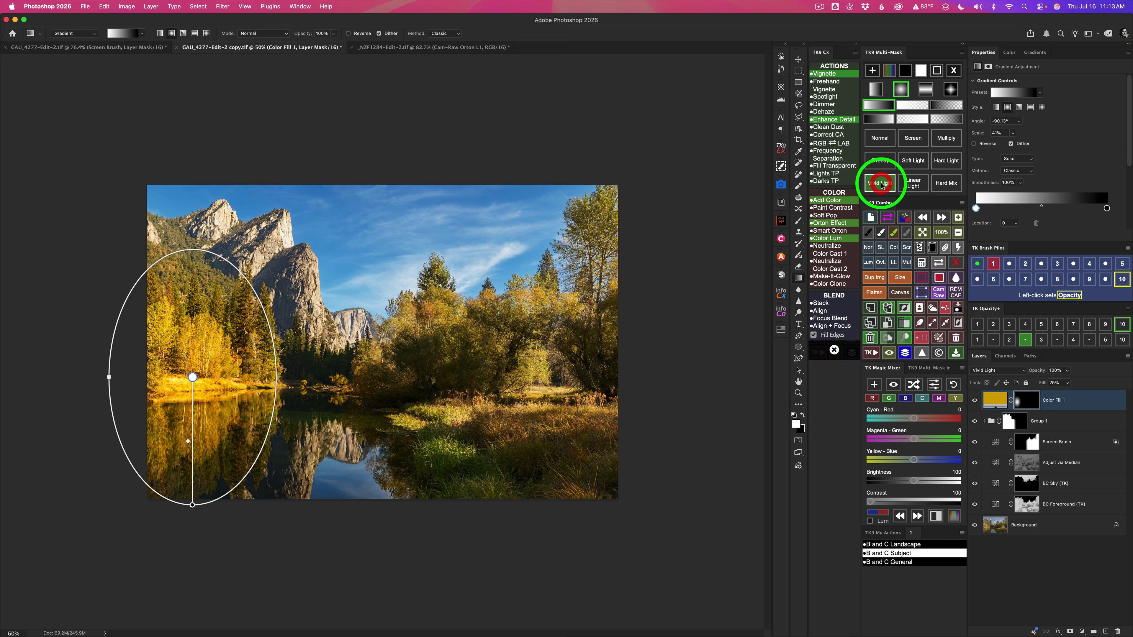
{"action": "left_click", "coordinate": [881, 162]}
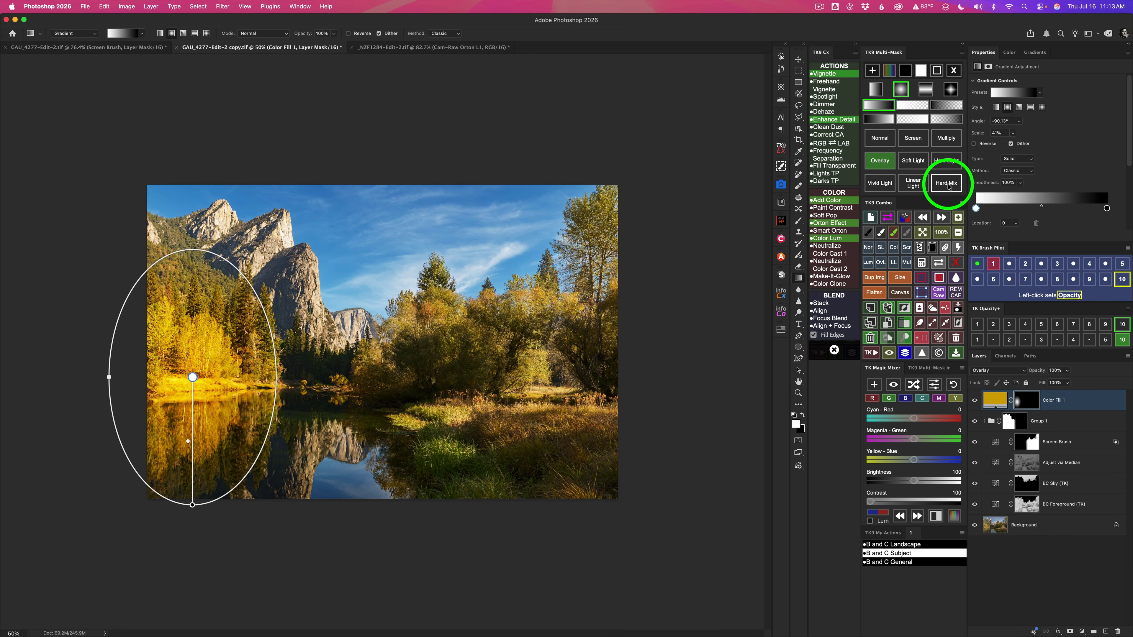
{"action": "left_click", "coordinate": [947, 185]}
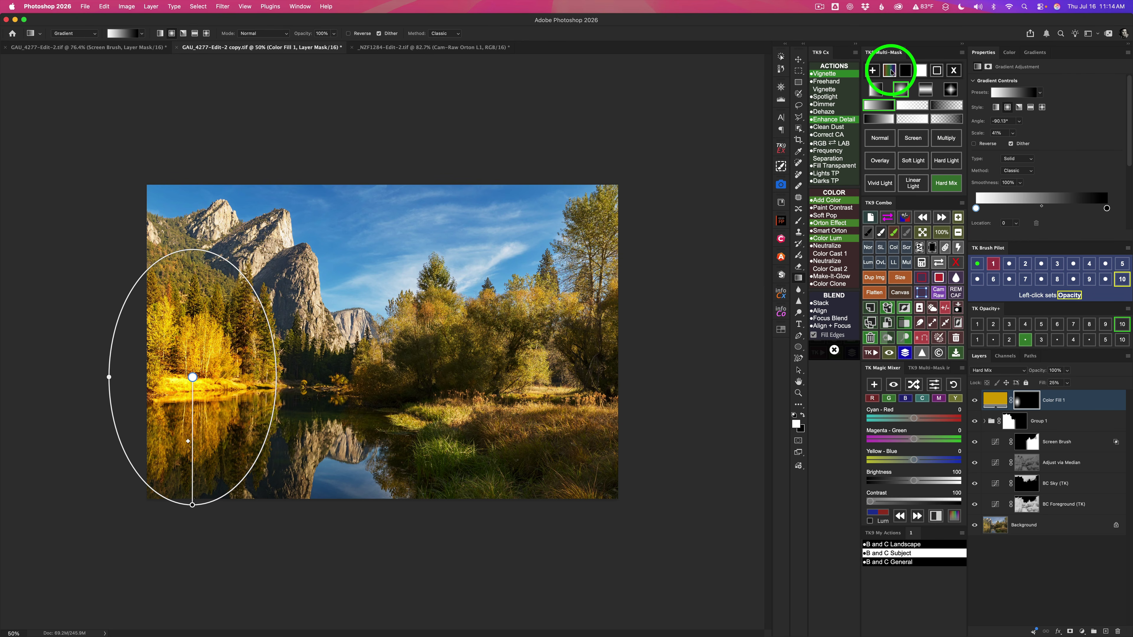
Change the color fill's color to a paler, less saturated yellow.
{"action": "left_click", "coordinate": [891, 71]}
{"action": "left_click_drag", "start_coordinate": [433, 273], "coordinate": [525, 263]}
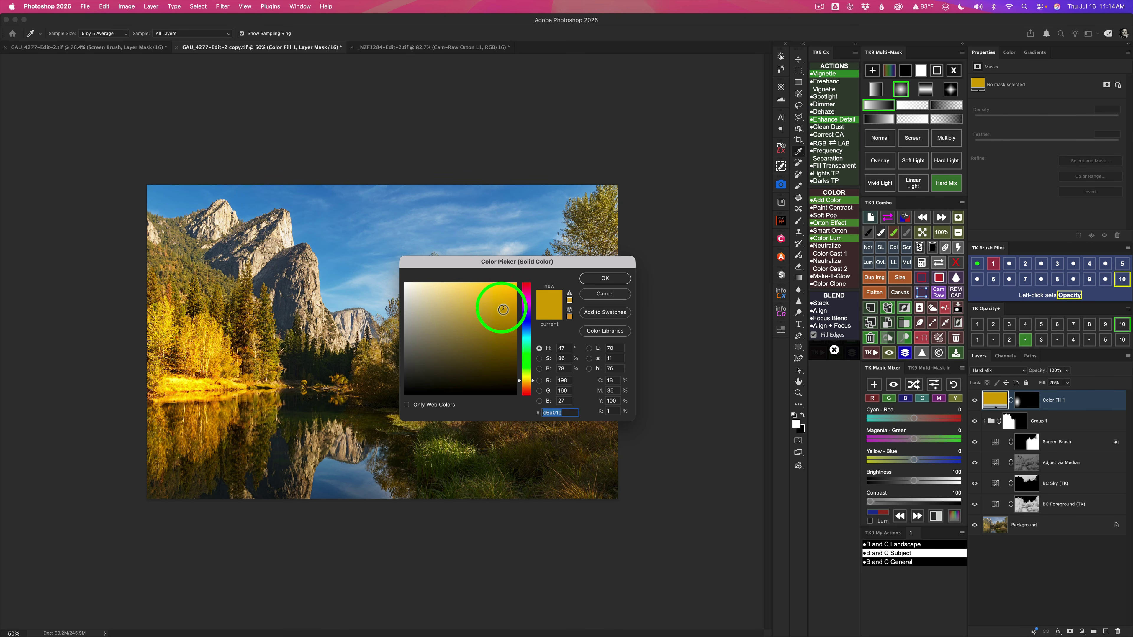
{"action": "mouse_move", "coordinate": [503, 310]}
{"action": "left_mouse_down"}
{"action": "mouse_move", "coordinate": [462, 296]}
{"action": "mouse_move", "coordinate": [494, 313]}
{"action": "left_mouse_up"}
{"action": "mouse_move", "coordinate": [447, 295]}
{"action": "left_mouse_down"}
{"action": "mouse_move", "coordinate": [475, 306]}
{"action": "mouse_move", "coordinate": [463, 297]}
{"action": "left_mouse_up"}
{"action": "left_click", "coordinate": [606, 279]}
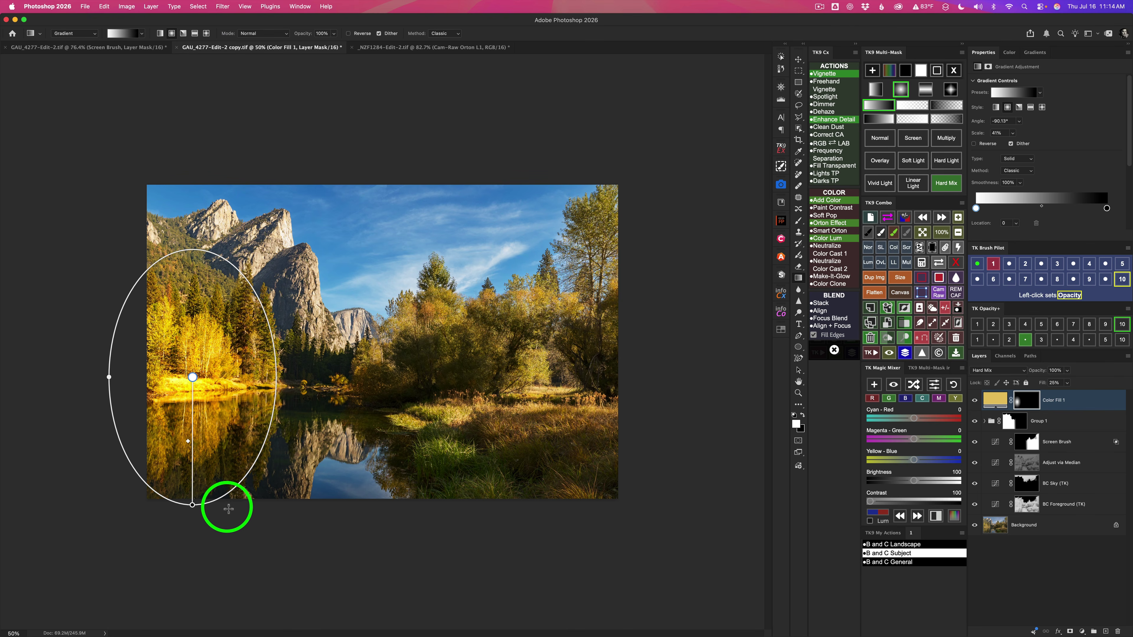
Shrink the radial mask gradient to 37% scale, shift it slightly down and left, and paint black on the mask along the bright shoreline.
{"action": "left_click_drag", "start_coordinate": [192, 506], "coordinate": [192, 494]}
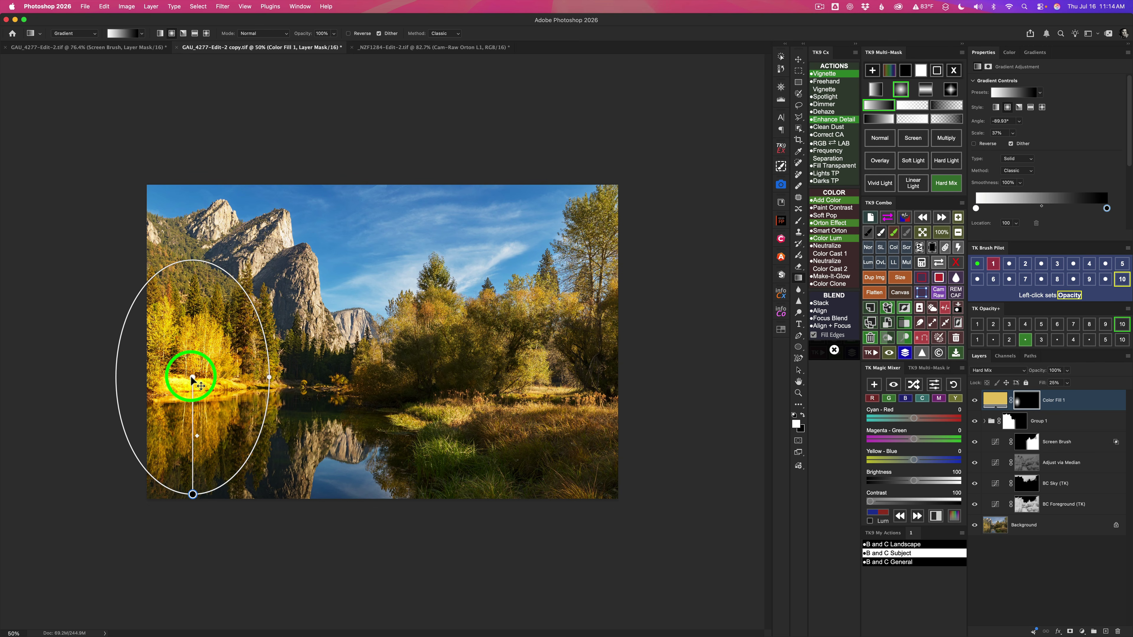
{"action": "left_click_drag", "start_coordinate": [192, 377], "coordinate": [188, 386]}
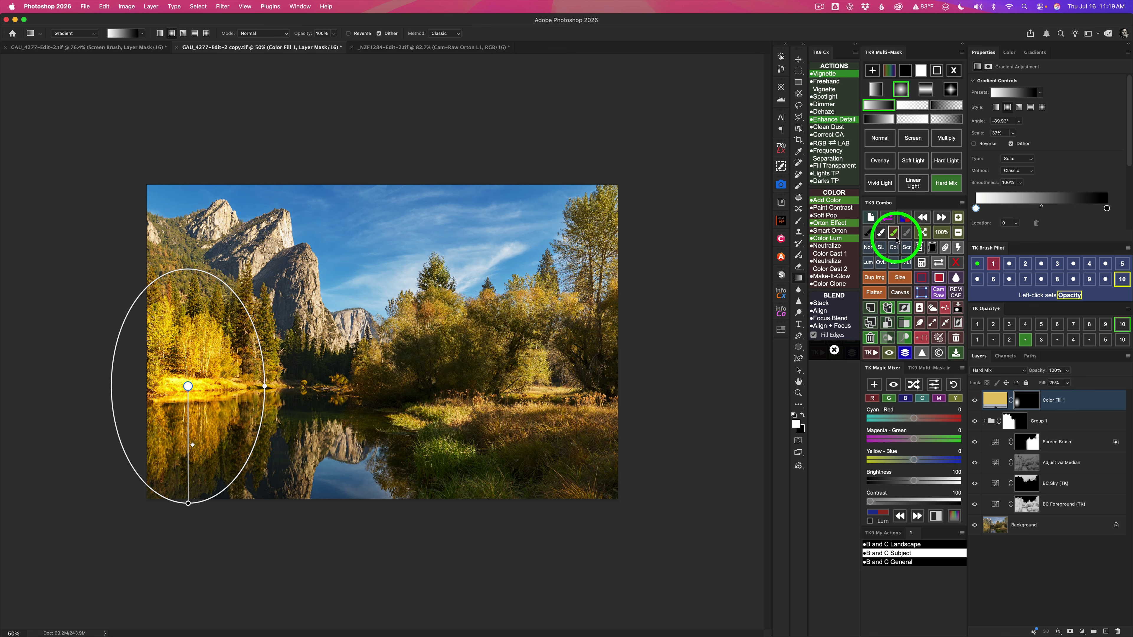
{"action": "left_click", "coordinate": [868, 233]}
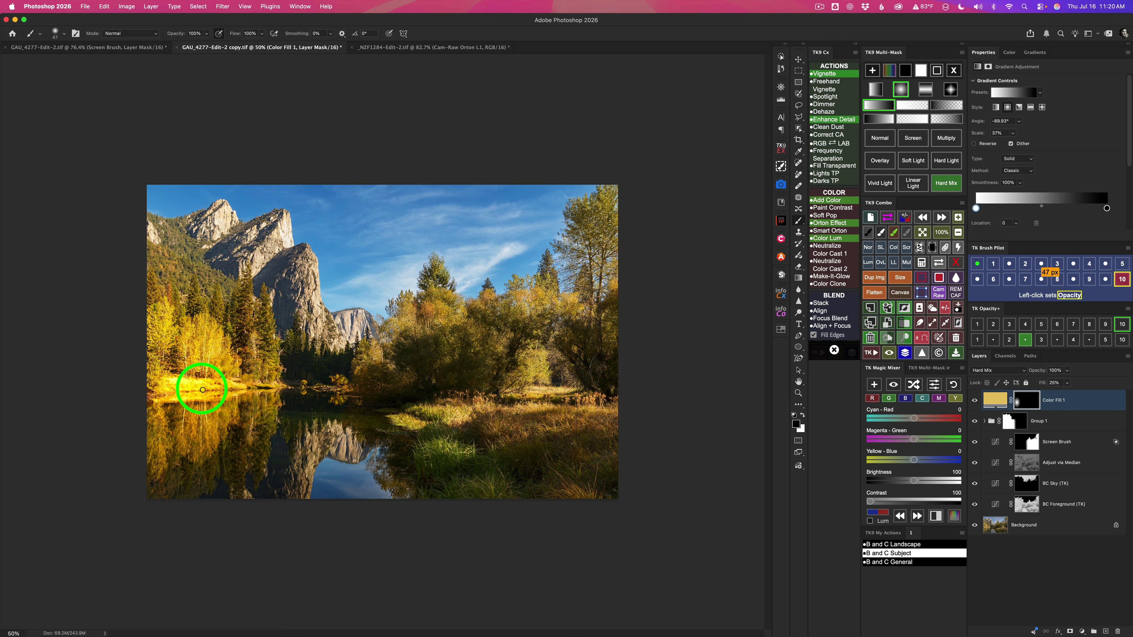
{"action": "mouse_move", "coordinate": [197, 388]}
{"action": "left_mouse_down"}
{"action": "mouse_move", "coordinate": [208, 389]}
{"action": "mouse_move", "coordinate": [177, 388]}
{"action": "mouse_move", "coordinate": [245, 386]}
{"action": "mouse_move", "coordinate": [160, 396]}
{"action": "mouse_move", "coordinate": [241, 382]}
{"action": "mouse_move", "coordinate": [160, 393]}
{"action": "mouse_move", "coordinate": [228, 382]}
{"action": "mouse_move", "coordinate": [270, 391]}
{"action": "left_mouse_up"}
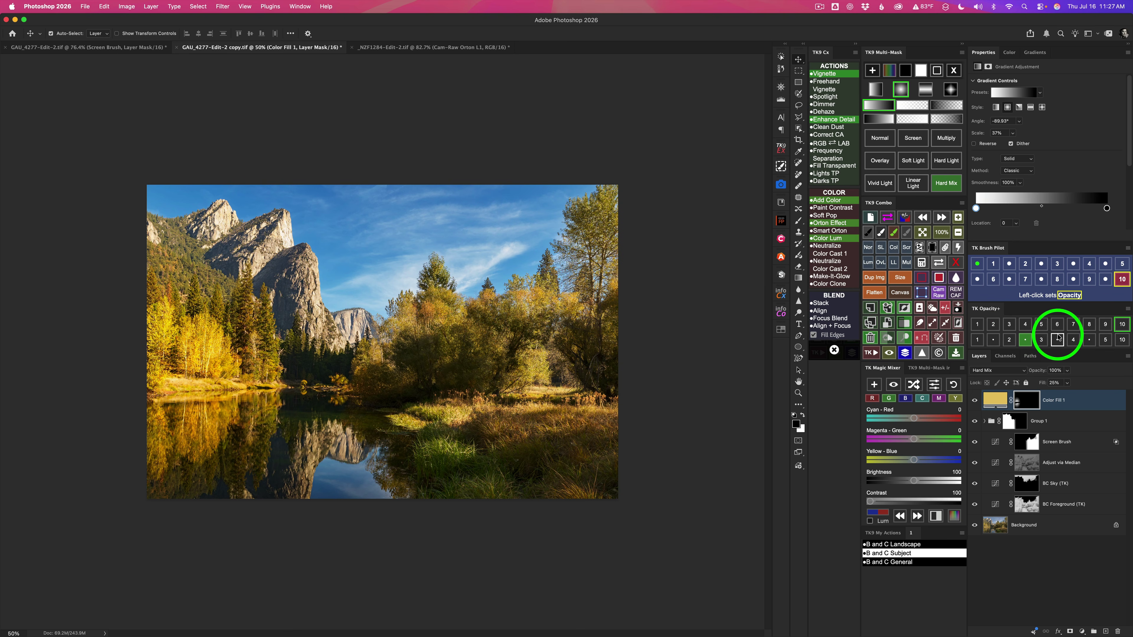
Set the color fill layer's opacity to 70% and compare the image with the layer hidden and shown.
{"action": "left_click", "coordinate": [1074, 325]}
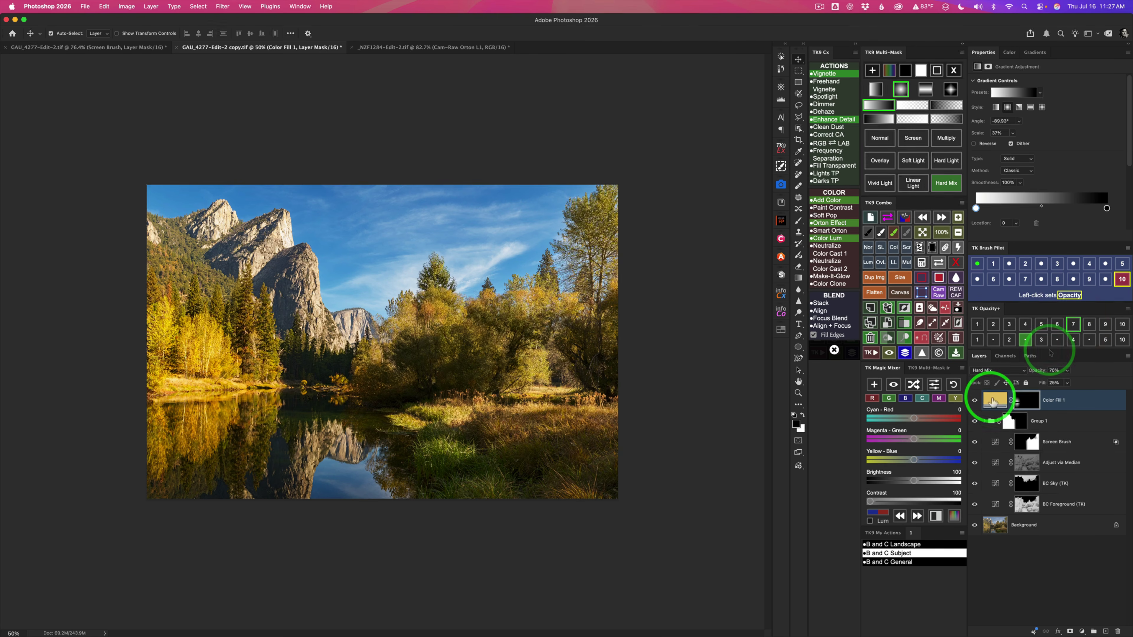
{"action": "left_click", "coordinate": [975, 401]}
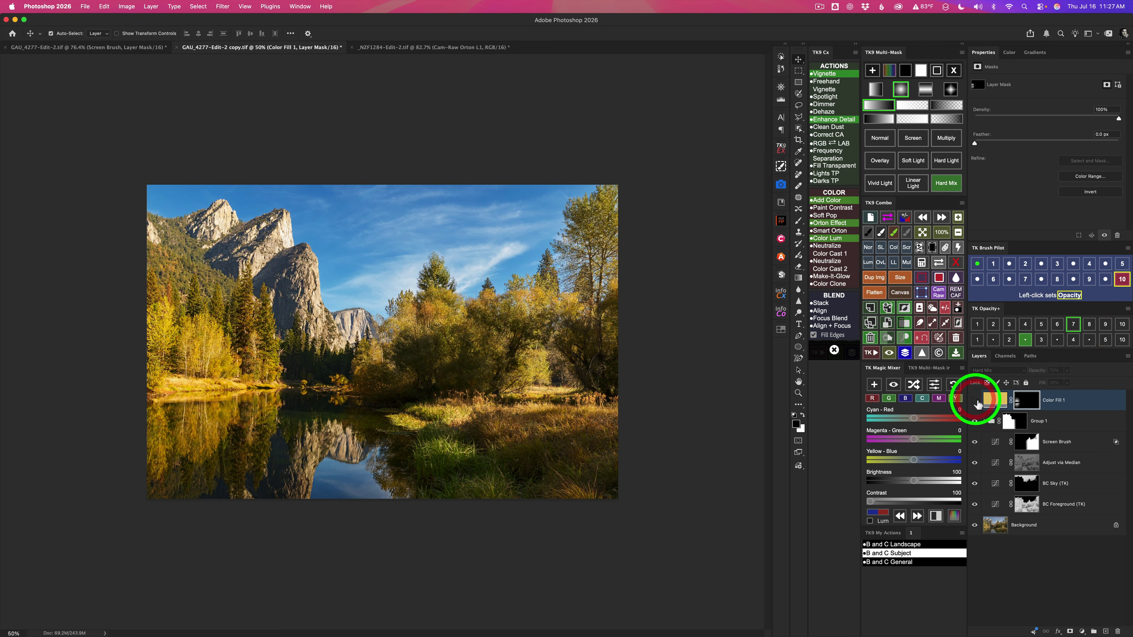
{"action": "left_click", "coordinate": [976, 400]}
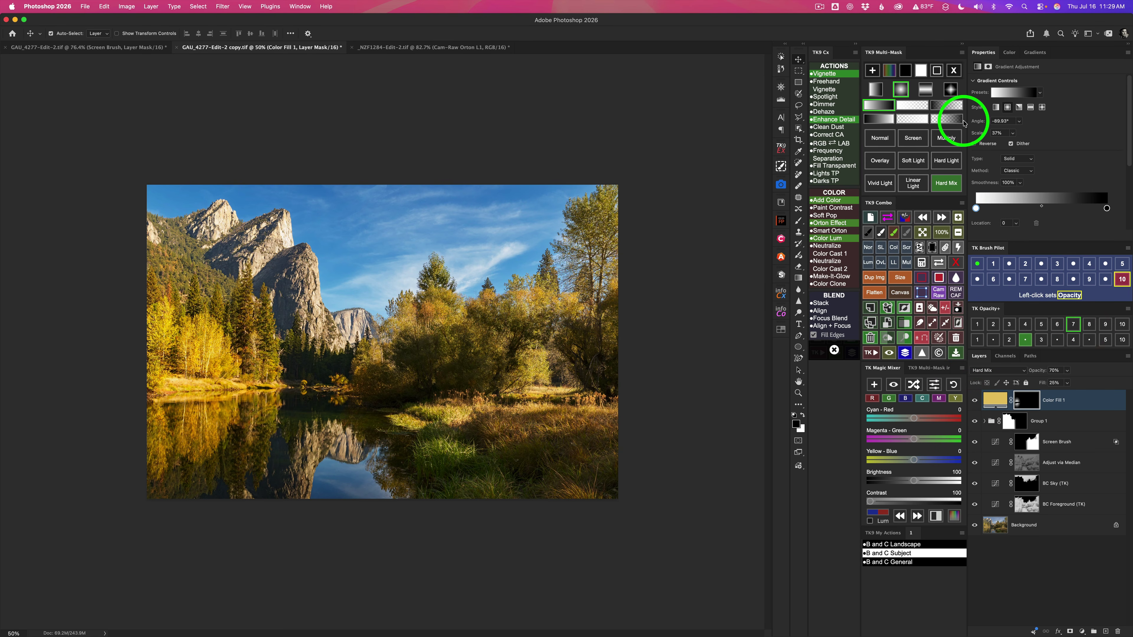
{"action": "left_click", "coordinate": [953, 70]}
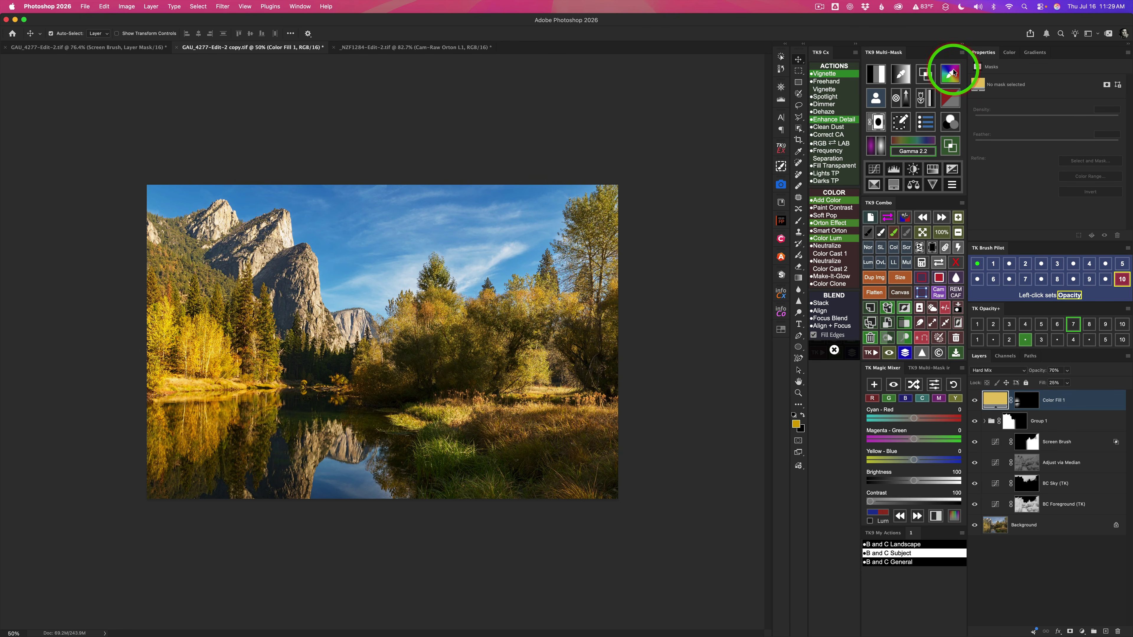
{"action": "left_click", "coordinate": [923, 232]}
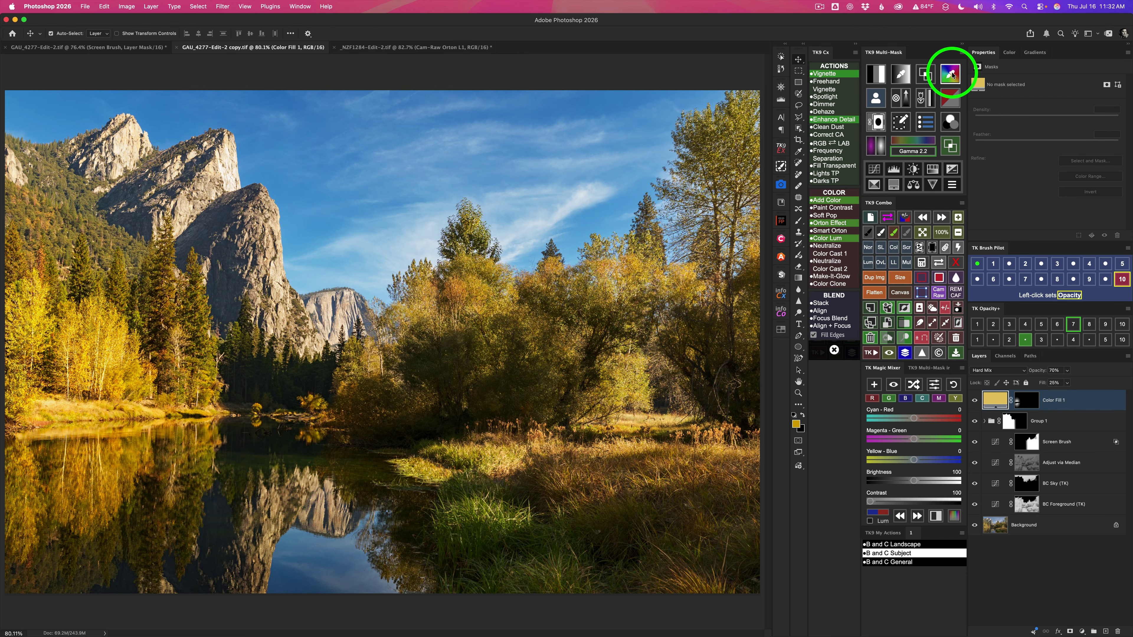
Create a TK9 color mask from a yellow-orange sampled in the central treetops and boost the mask's contrast.
{"action": "left_click", "coordinate": [951, 74]}
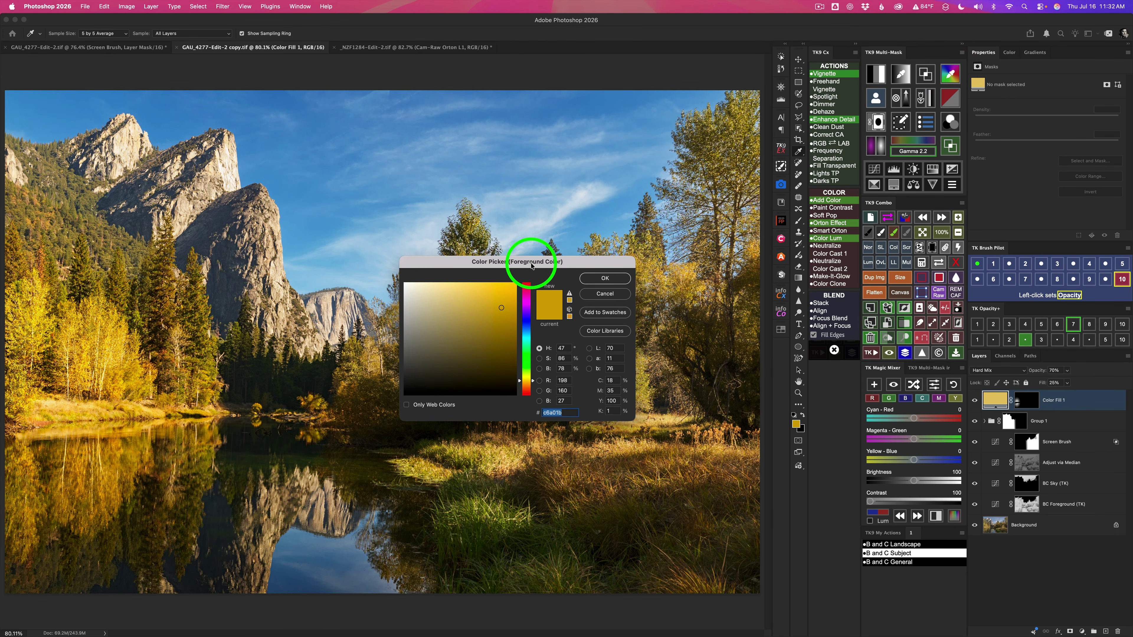
{"action": "left_click_drag", "start_coordinate": [539, 267], "coordinate": [680, 257]}
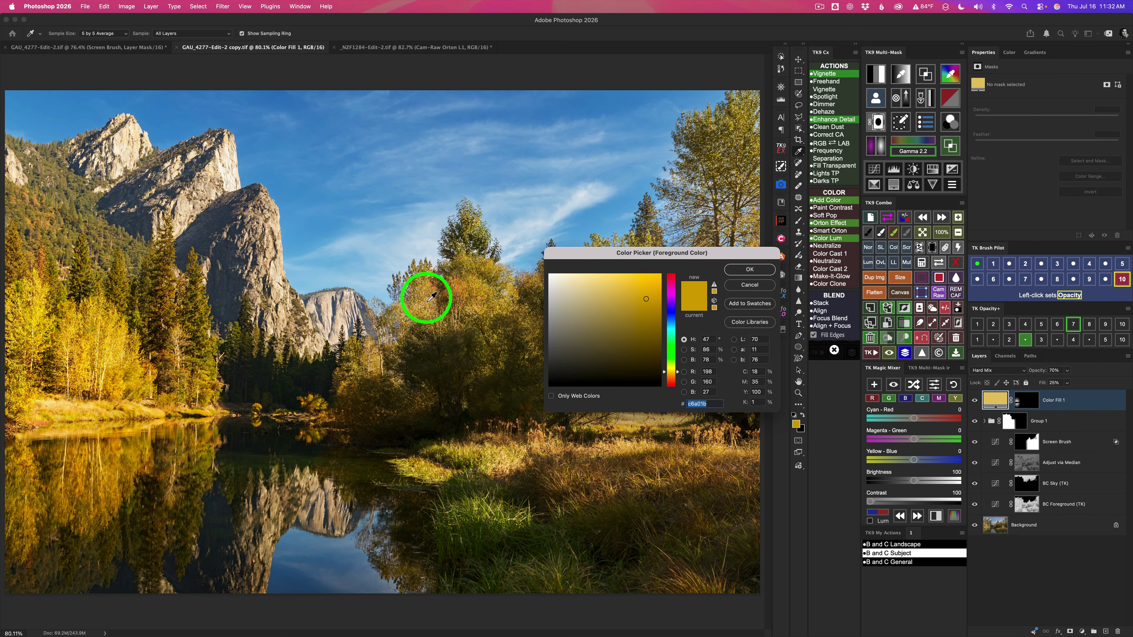
{"action": "left_click", "coordinate": [428, 300]}
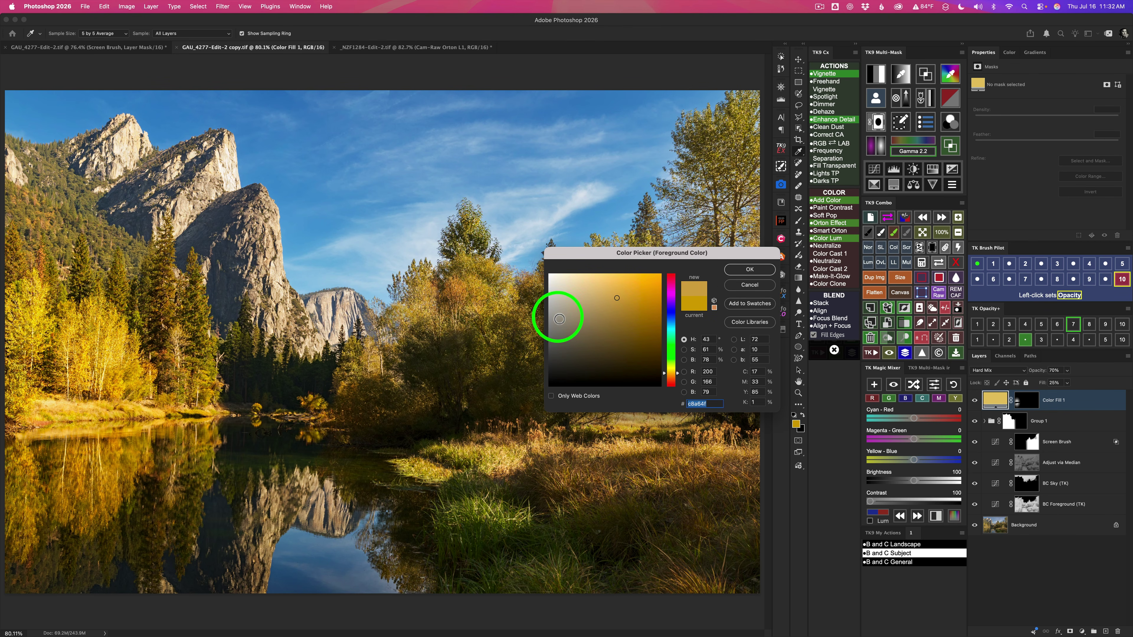
{"action": "left_click", "coordinate": [740, 275]}
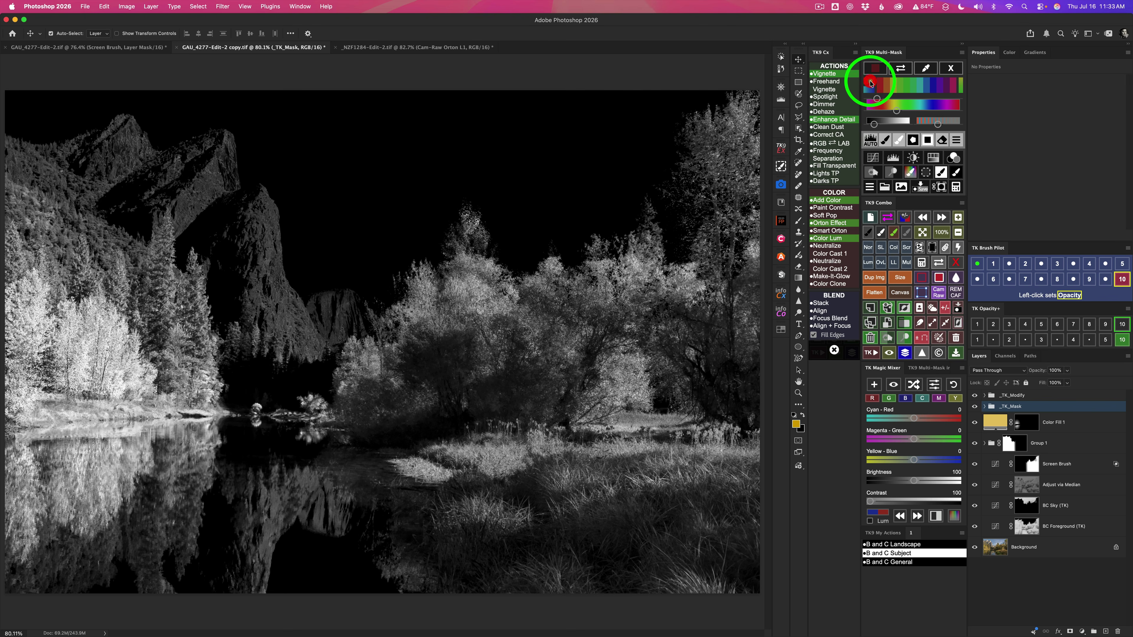
{"action": "left_click", "coordinate": [869, 81]}
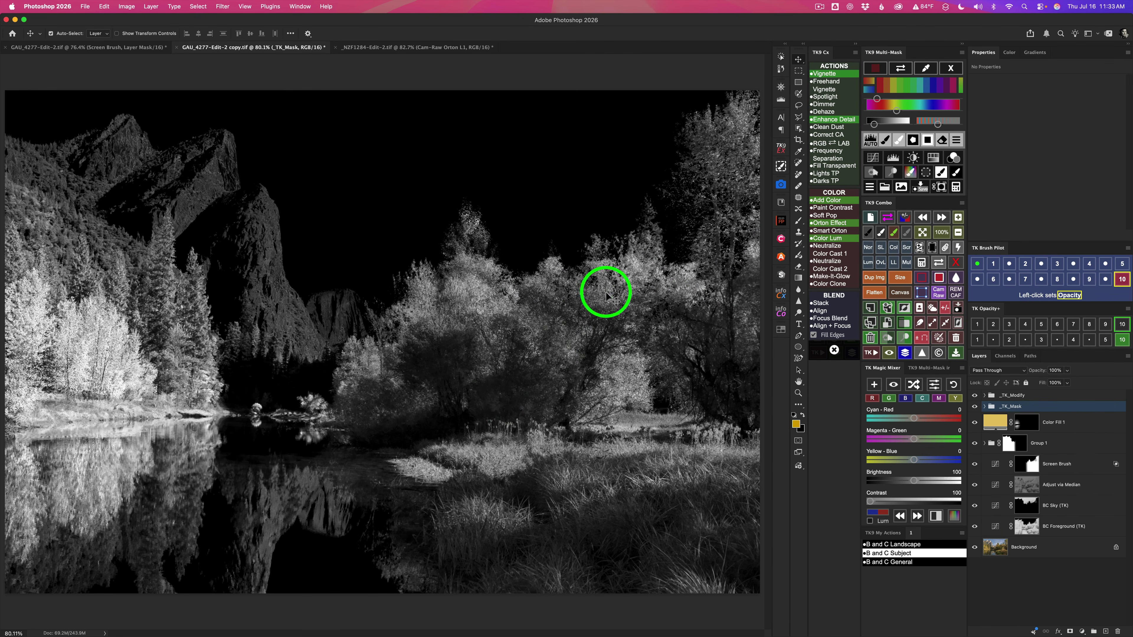
{"action": "left_click_drag", "start_coordinate": [874, 125], "coordinate": [892, 125]}
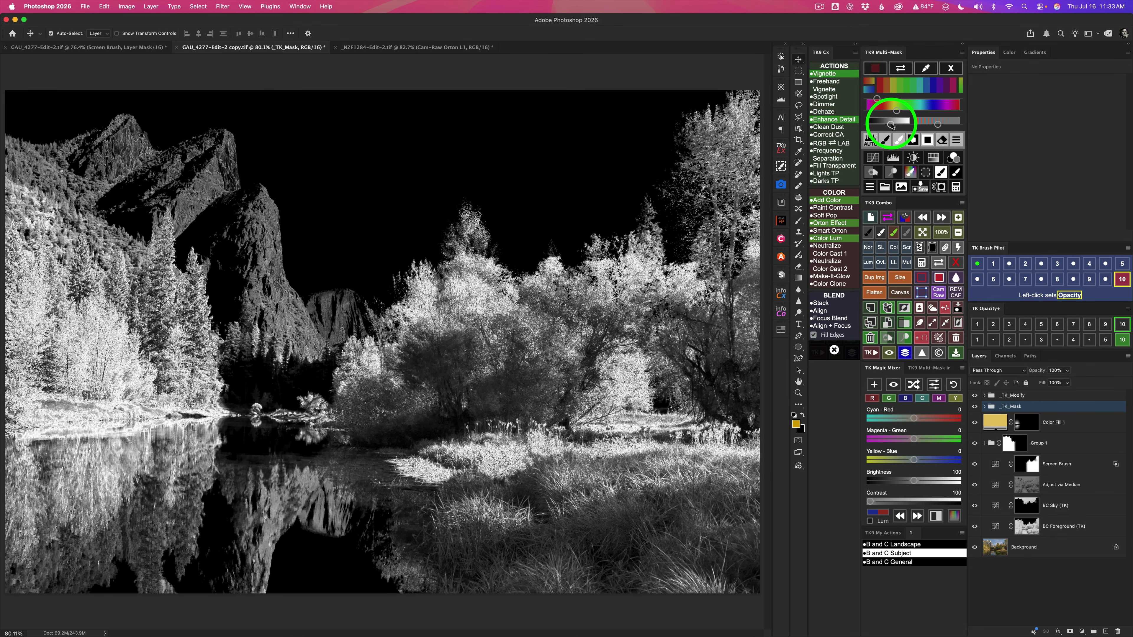
Create a Paint Color layer through the mask with a brightened orange sampled from the foliage, and paint the treetops at 10% brush flow.
{"action": "left_click", "coordinate": [912, 174]}
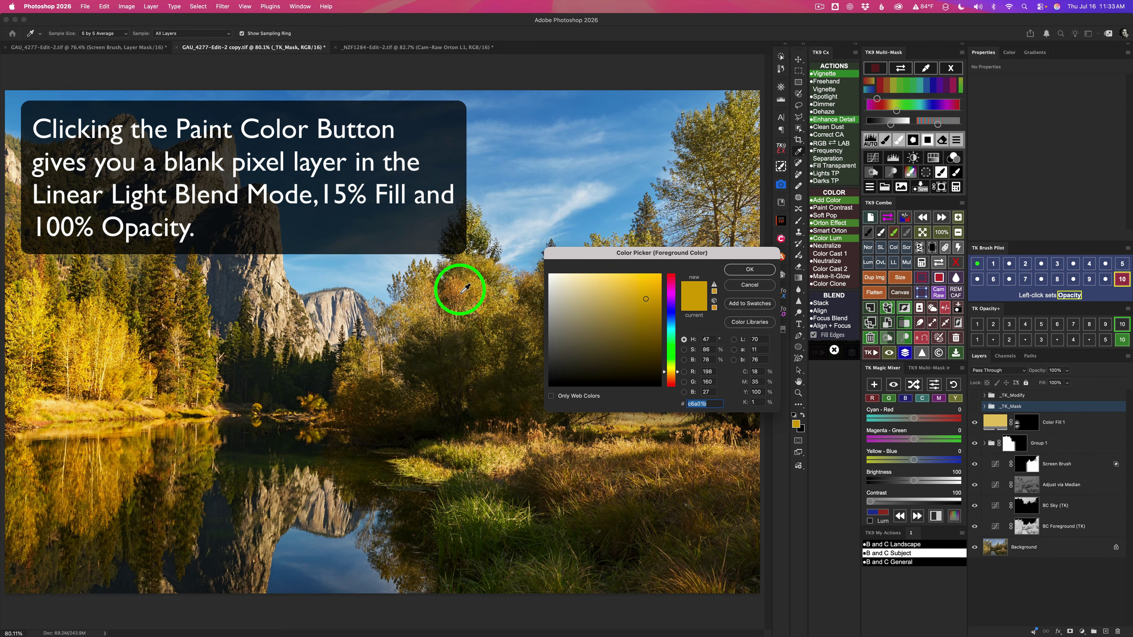
{"action": "mouse_move", "coordinate": [464, 289]}
{"action": "left_mouse_down"}
{"action": "mouse_move", "coordinate": [629, 307]}
{"action": "mouse_move", "coordinate": [634, 292]}
{"action": "left_mouse_up"}
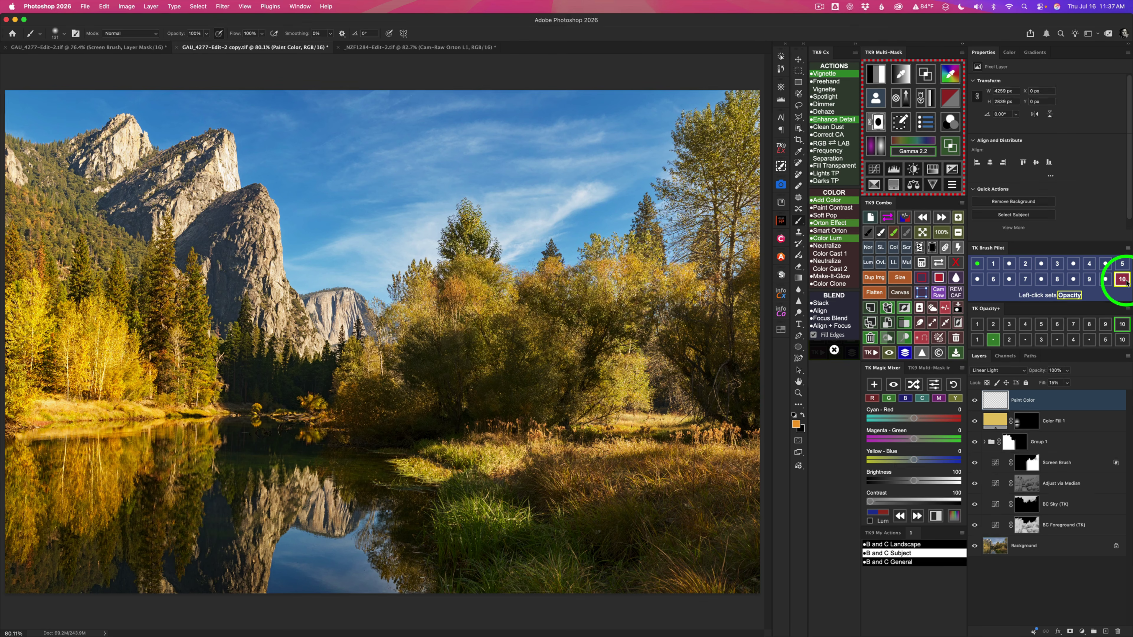
{"action": "left_click", "coordinate": [994, 264]}
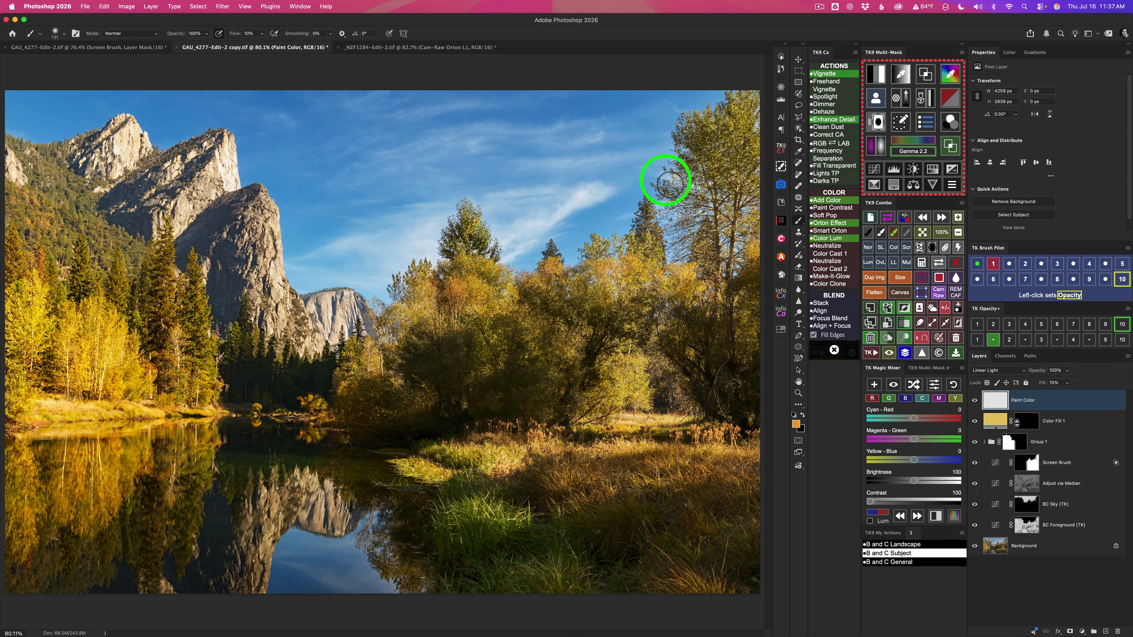
{"action": "mouse_move", "coordinate": [476, 289]}
{"action": "left_mouse_down"}
{"action": "mouse_move", "coordinate": [474, 308]}
{"action": "mouse_move", "coordinate": [468, 284]}
{"action": "mouse_move", "coordinate": [471, 298]}
{"action": "mouse_move", "coordinate": [468, 286]}
{"action": "mouse_move", "coordinate": [485, 298]}
{"action": "mouse_move", "coordinate": [455, 307]}
{"action": "mouse_move", "coordinate": [419, 283]}
{"action": "mouse_move", "coordinate": [719, 356]}
{"action": "left_mouse_up"}
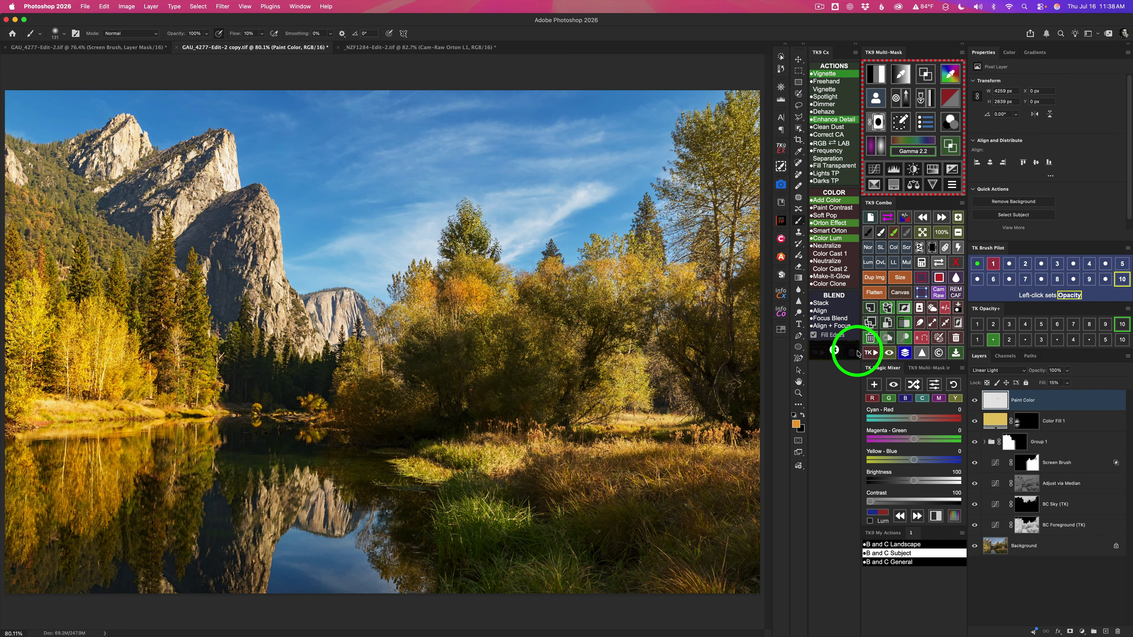
Change the brush color to a paler, brighter orange (#fbcb82) and paint it over the orange treetops.
{"action": "left_click", "coordinate": [895, 233]}
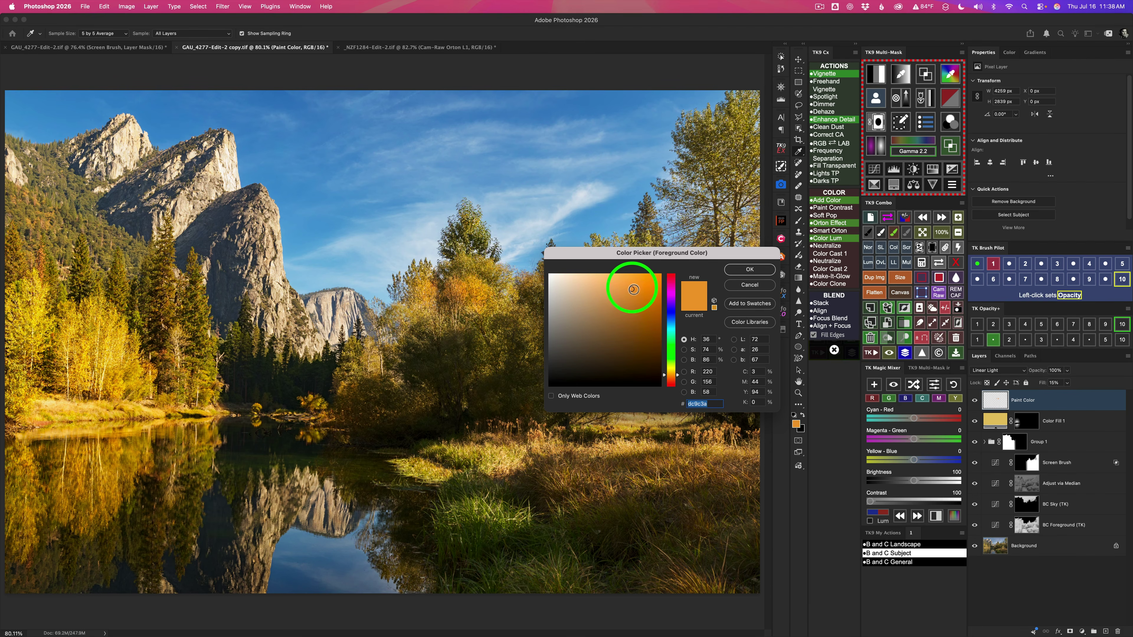
{"action": "left_click_drag", "start_coordinate": [633, 290], "coordinate": [606, 279]}
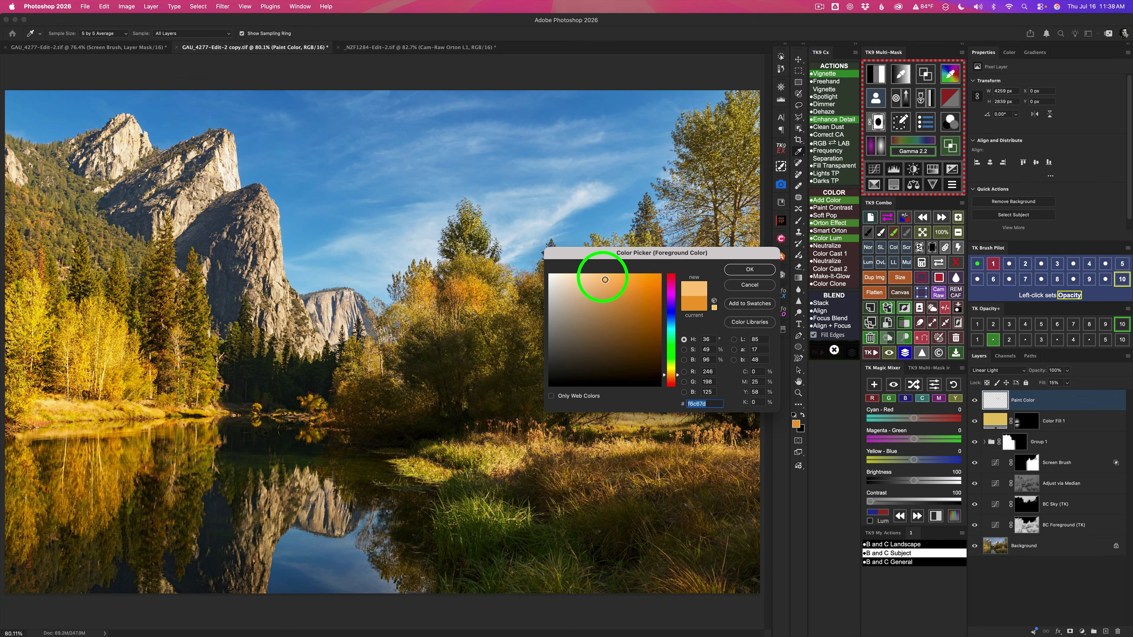
{"action": "left_click", "coordinate": [750, 269]}
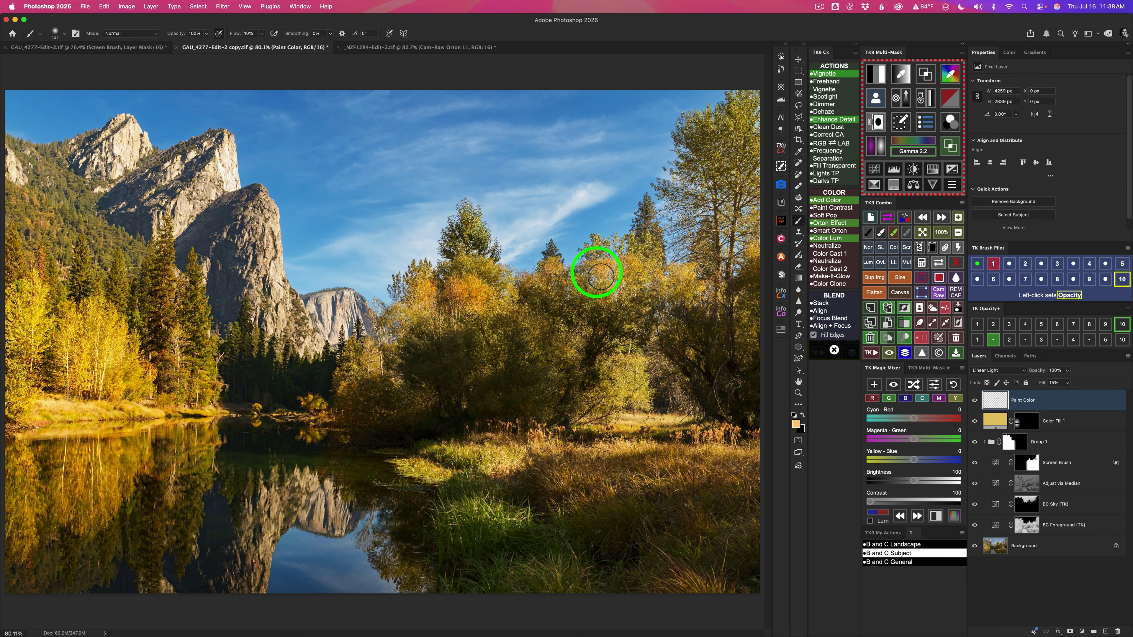
{"action": "mouse_move", "coordinate": [607, 277]}
{"action": "left_mouse_down"}
{"action": "mouse_move", "coordinate": [641, 266]}
{"action": "mouse_move", "coordinate": [683, 280]}
{"action": "left_mouse_up"}
{"action": "left_click", "coordinate": [542, 288]}
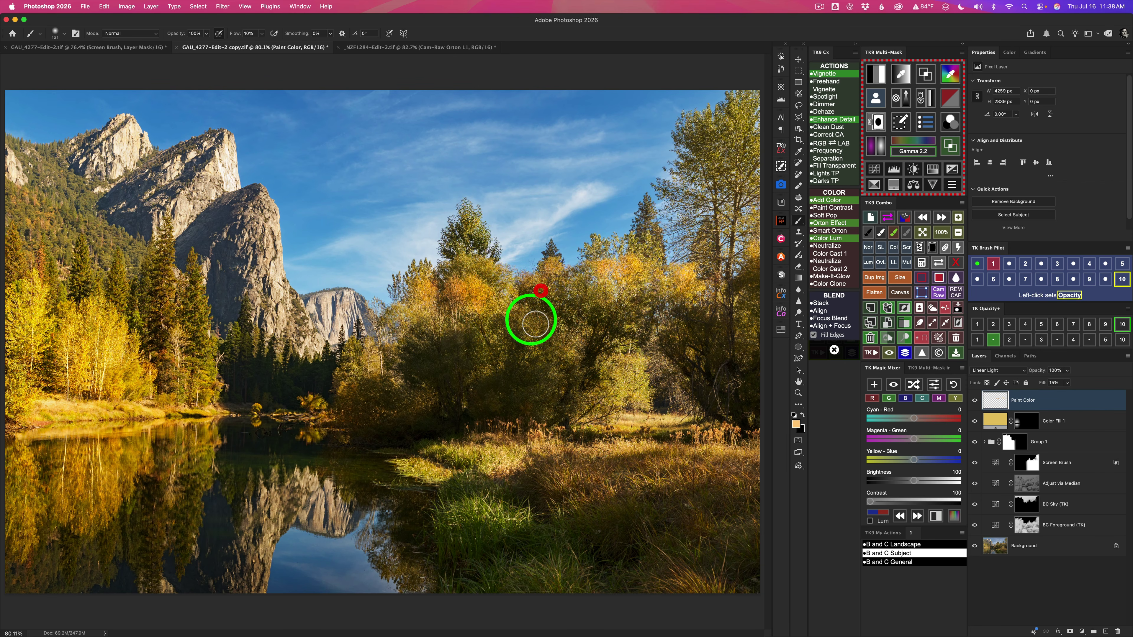
{"action": "left_click_drag", "start_coordinate": [526, 324], "coordinate": [508, 303]}
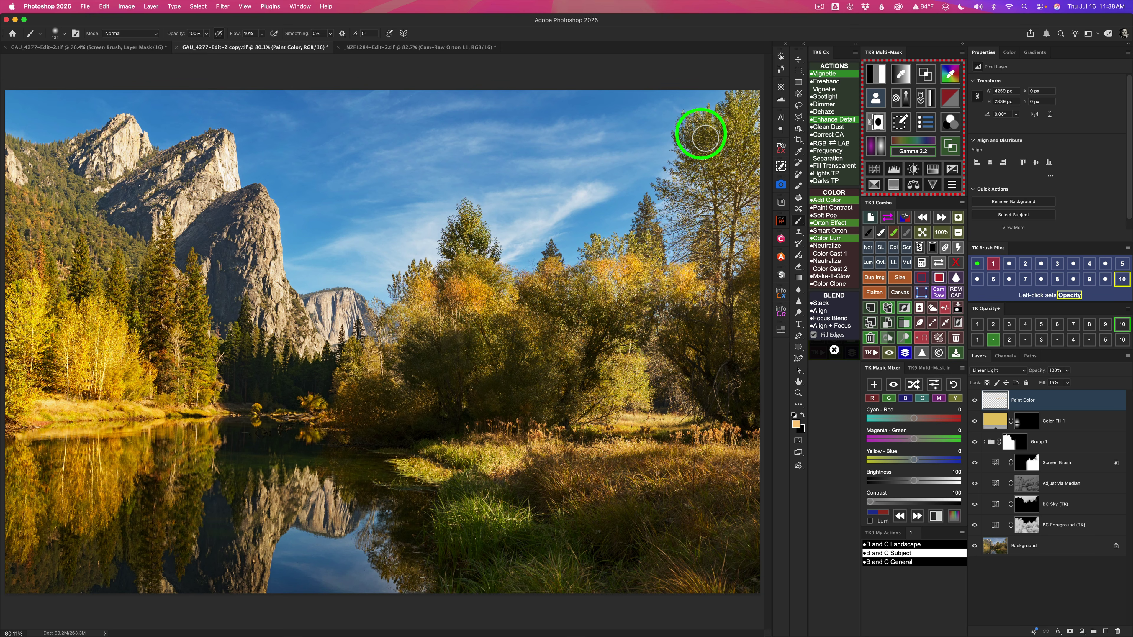
Sample the tall tree's color, shift its hue to 69° and brighten it, then paint this yellow-green over the tall tree, central tree and lower foliage.
{"action": "left_click", "coordinate": [895, 233]}
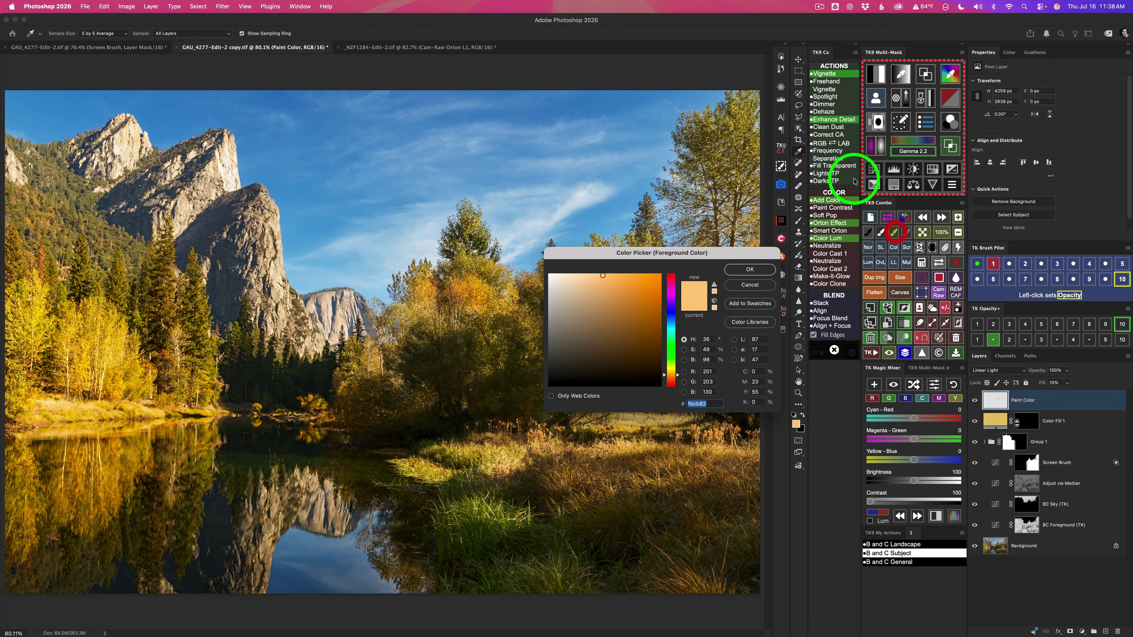
{"action": "left_click", "coordinate": [743, 116]}
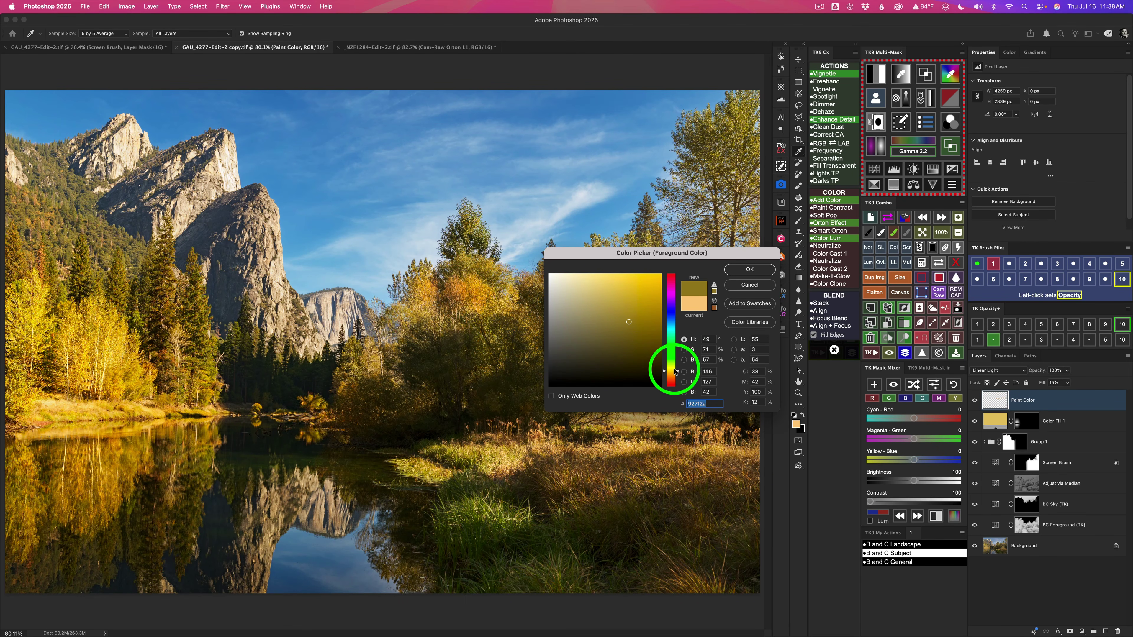
{"action": "left_click_drag", "start_coordinate": [673, 373], "coordinate": [671, 365]}
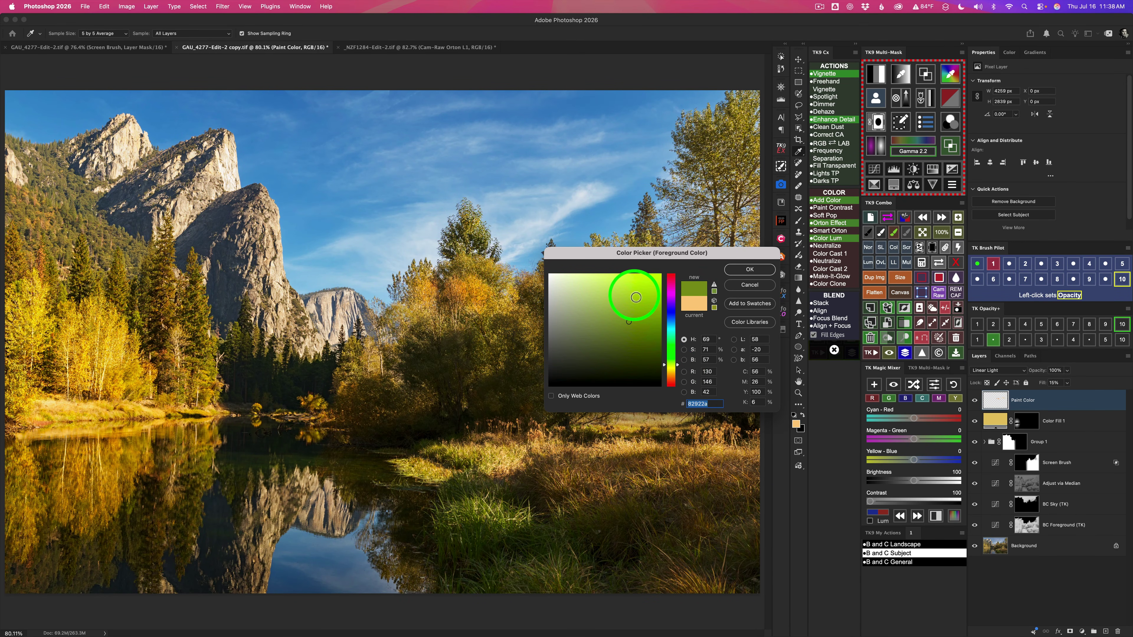
{"action": "left_click", "coordinate": [750, 268]}
{"action": "mouse_move", "coordinate": [751, 124]}
{"action": "left_mouse_down"}
{"action": "mouse_move", "coordinate": [729, 133]}
{"action": "mouse_move", "coordinate": [740, 107]}
{"action": "mouse_move", "coordinate": [754, 108]}
{"action": "mouse_move", "coordinate": [755, 126]}
{"action": "mouse_move", "coordinate": [735, 145]}
{"action": "mouse_move", "coordinate": [709, 146]}
{"action": "mouse_move", "coordinate": [707, 136]}
{"action": "mouse_move", "coordinate": [712, 123]}
{"action": "mouse_move", "coordinate": [749, 135]}
{"action": "mouse_move", "coordinate": [739, 176]}
{"action": "mouse_move", "coordinate": [725, 159]}
{"action": "mouse_move", "coordinate": [735, 120]}
{"action": "mouse_move", "coordinate": [754, 121]}
{"action": "mouse_move", "coordinate": [749, 144]}
{"action": "mouse_move", "coordinate": [712, 162]}
{"action": "mouse_move", "coordinate": [712, 132]}
{"action": "mouse_move", "coordinate": [753, 120]}
{"action": "mouse_move", "coordinate": [742, 162]}
{"action": "left_mouse_up"}
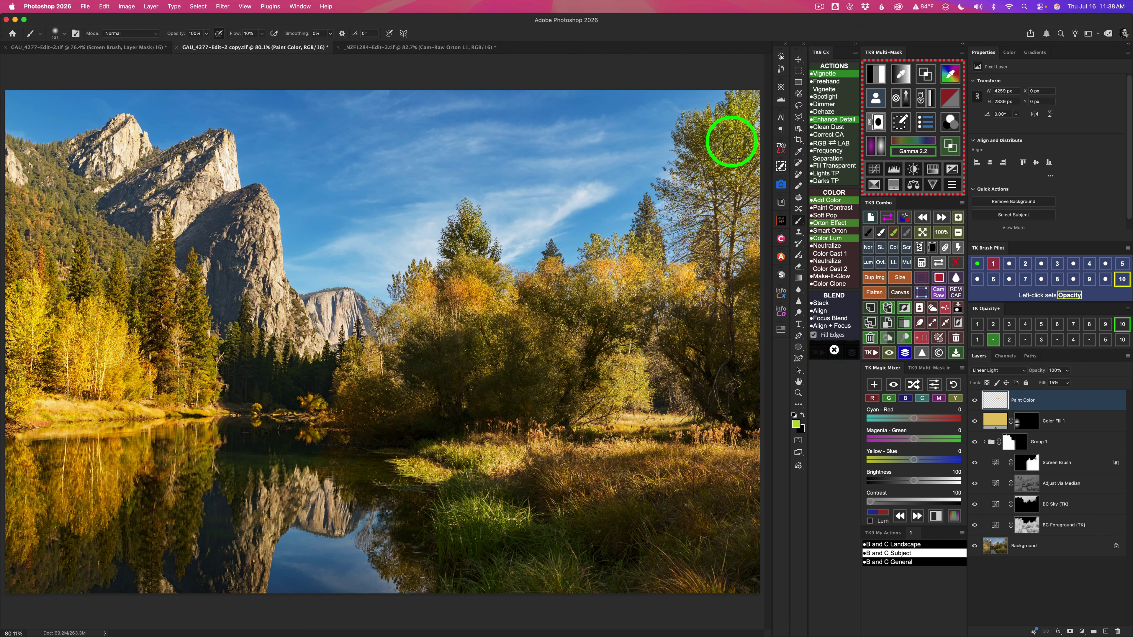
{"action": "mouse_move", "coordinate": [735, 185]}
{"action": "left_mouse_down"}
{"action": "mouse_move", "coordinate": [750, 151]}
{"action": "mouse_move", "coordinate": [742, 168]}
{"action": "mouse_move", "coordinate": [735, 161]}
{"action": "left_mouse_up"}
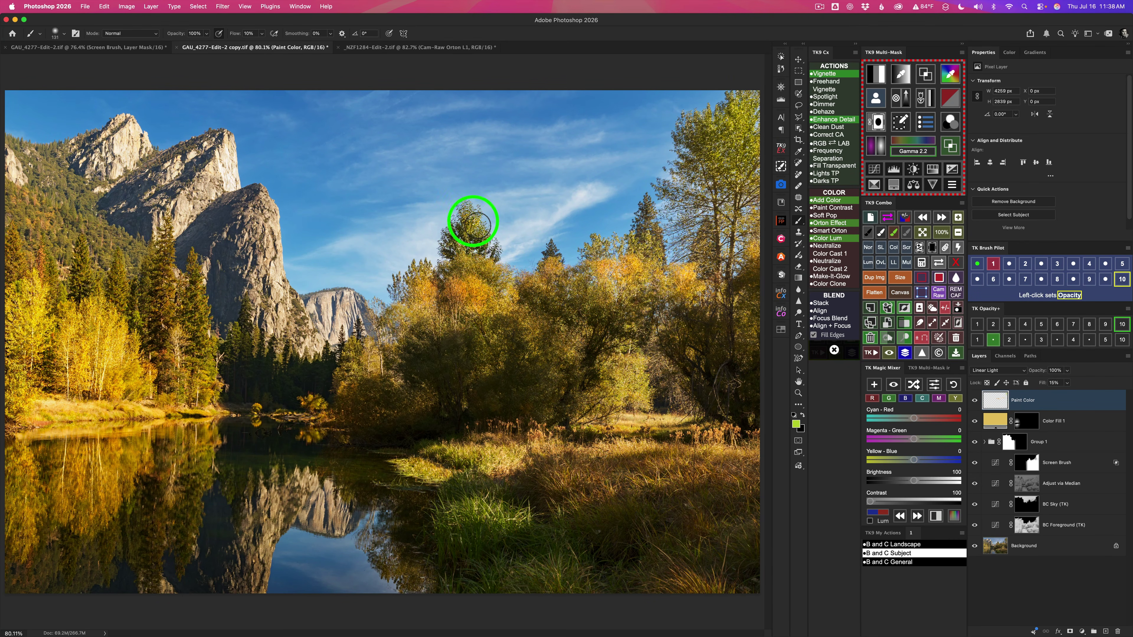
{"action": "mouse_move", "coordinate": [478, 226]}
{"action": "left_mouse_down"}
{"action": "mouse_move", "coordinate": [483, 242]}
{"action": "mouse_move", "coordinate": [468, 249]}
{"action": "left_mouse_up"}
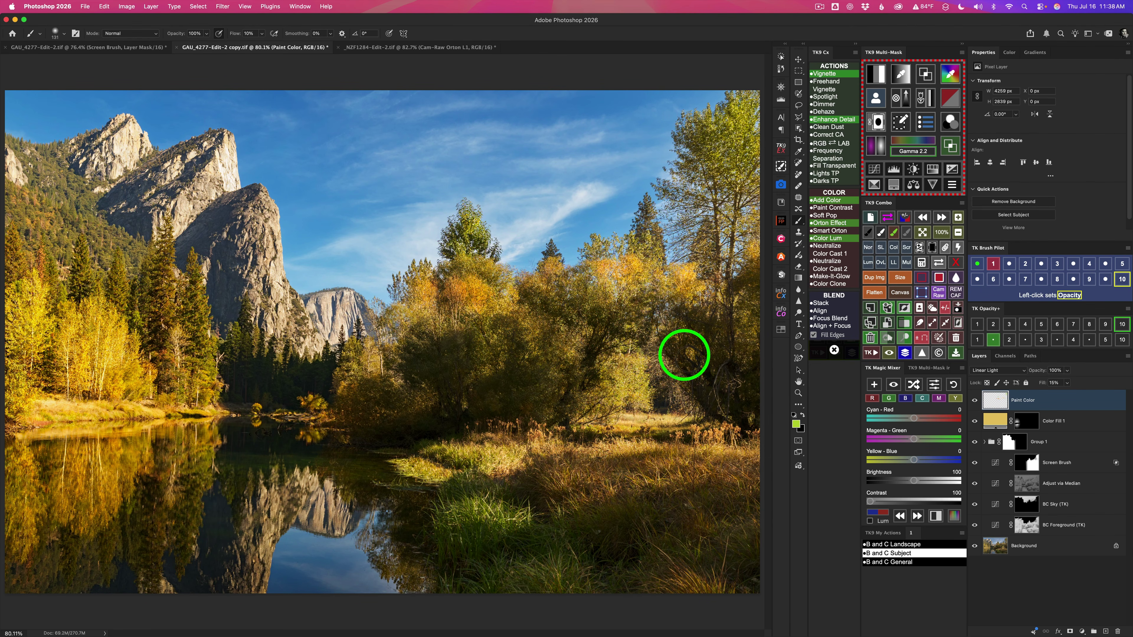
{"action": "mouse_move", "coordinate": [642, 374]}
{"action": "left_mouse_down"}
{"action": "mouse_move", "coordinate": [676, 352]}
{"action": "mouse_move", "coordinate": [663, 361]}
{"action": "left_mouse_up"}
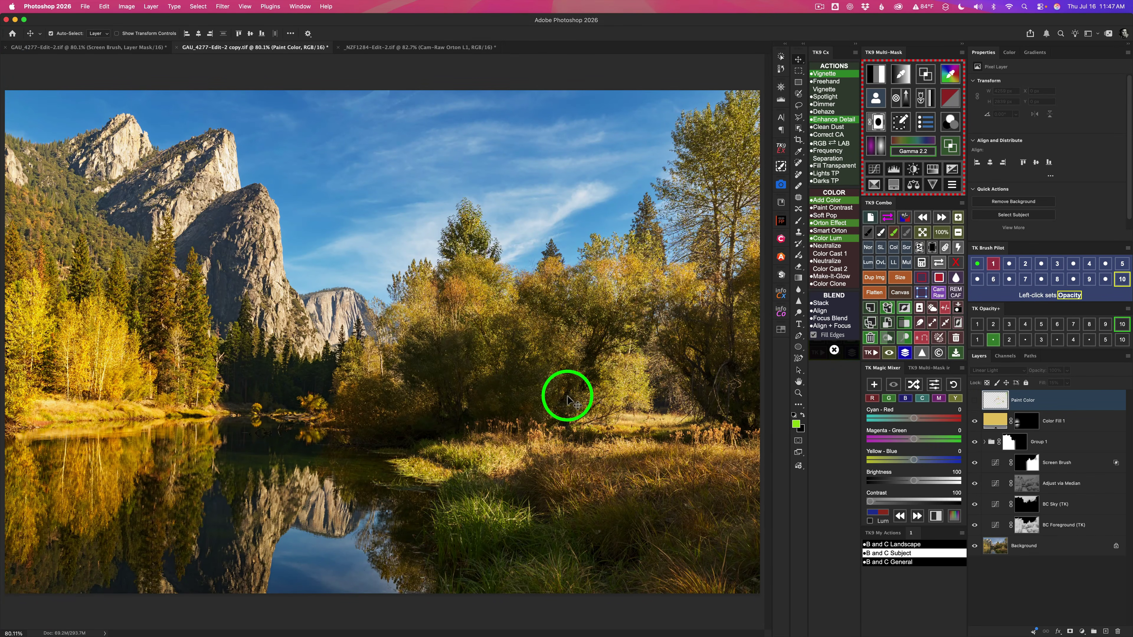
Compare the image with the Paint Color layer hidden and shown.
{"action": "left_click", "coordinate": [975, 401]}
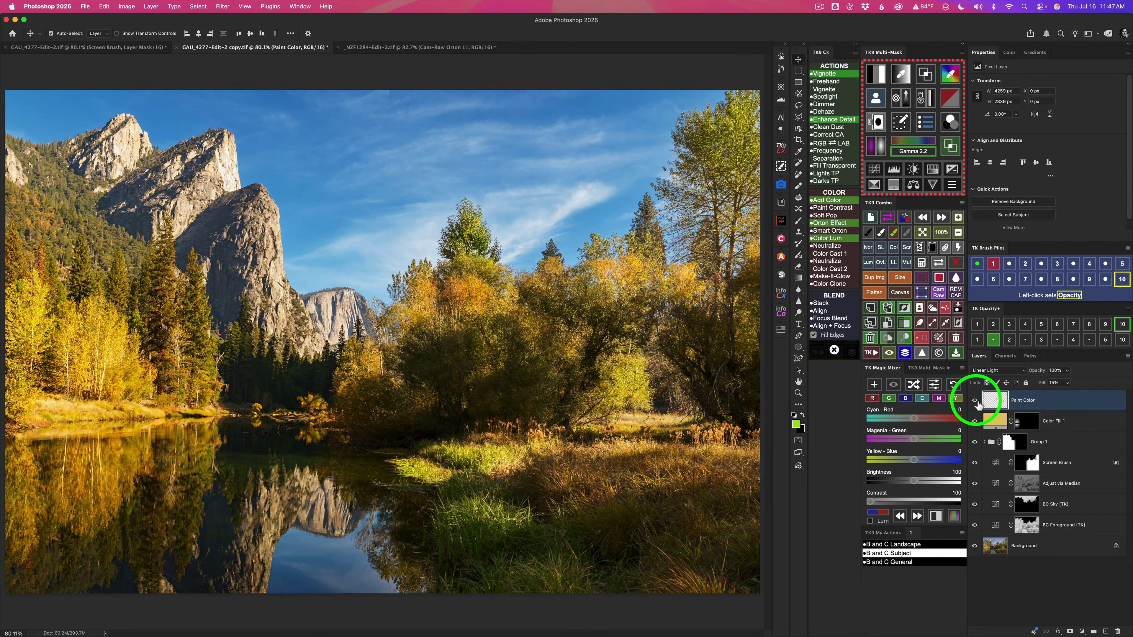
{"action": "left_click", "coordinate": [976, 401]}
{"action": "left_click", "coordinate": [976, 401]}
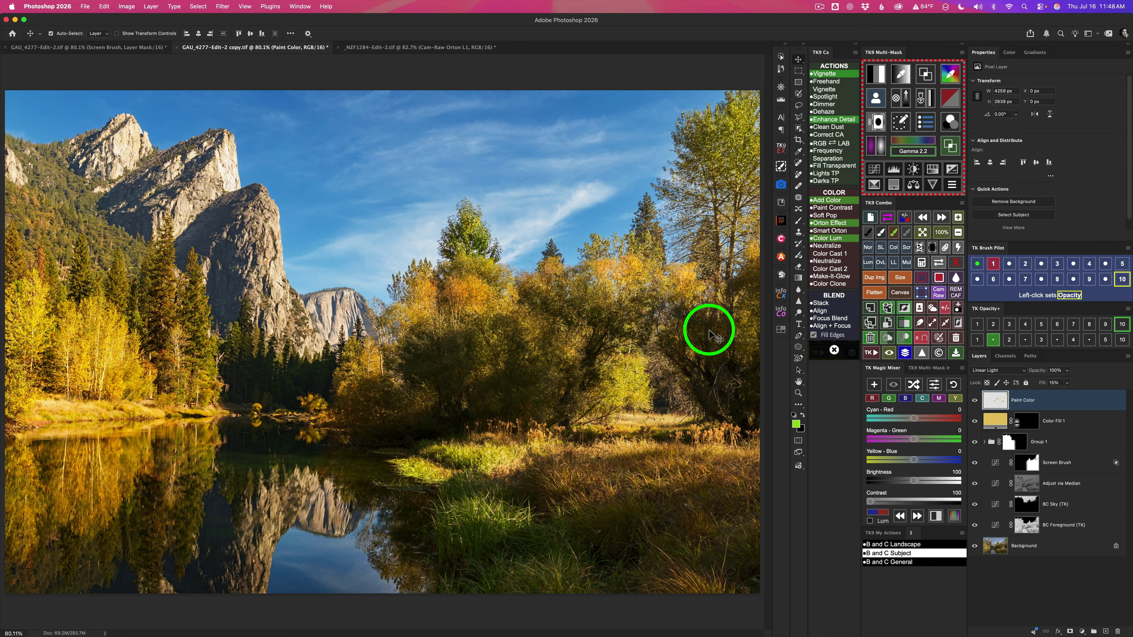
{"action": "left_click", "coordinate": [975, 400]}
{"action": "left_click", "coordinate": [976, 400]}
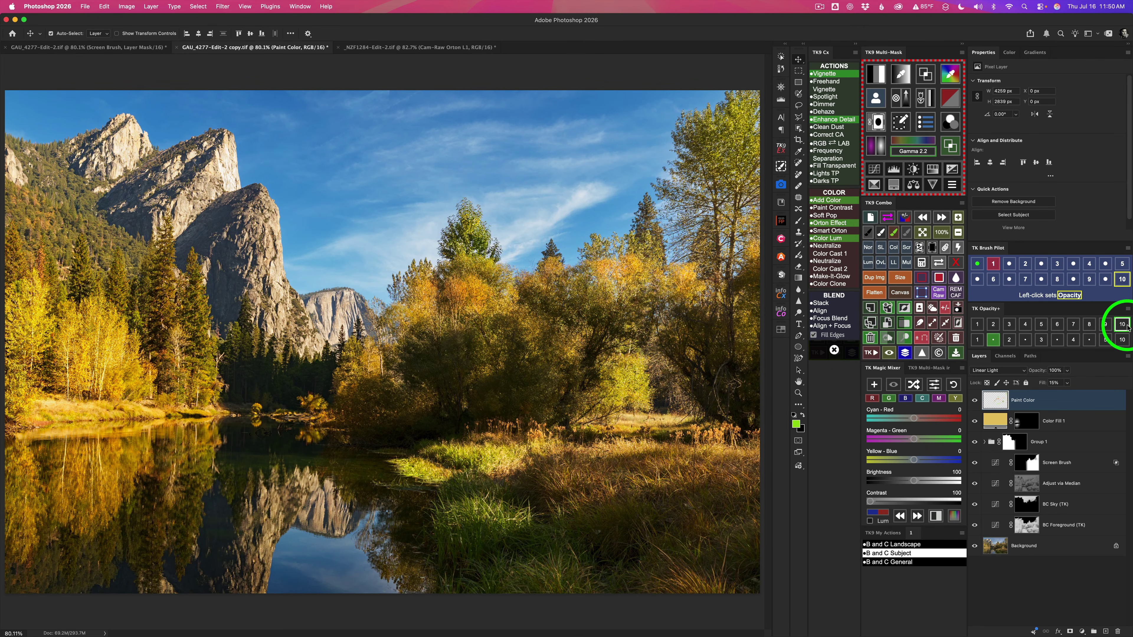
Try 60% opacity on the Paint Color layer, settle on 70%, and check the image with the layer off and on.
{"action": "left_click", "coordinate": [1058, 325]}
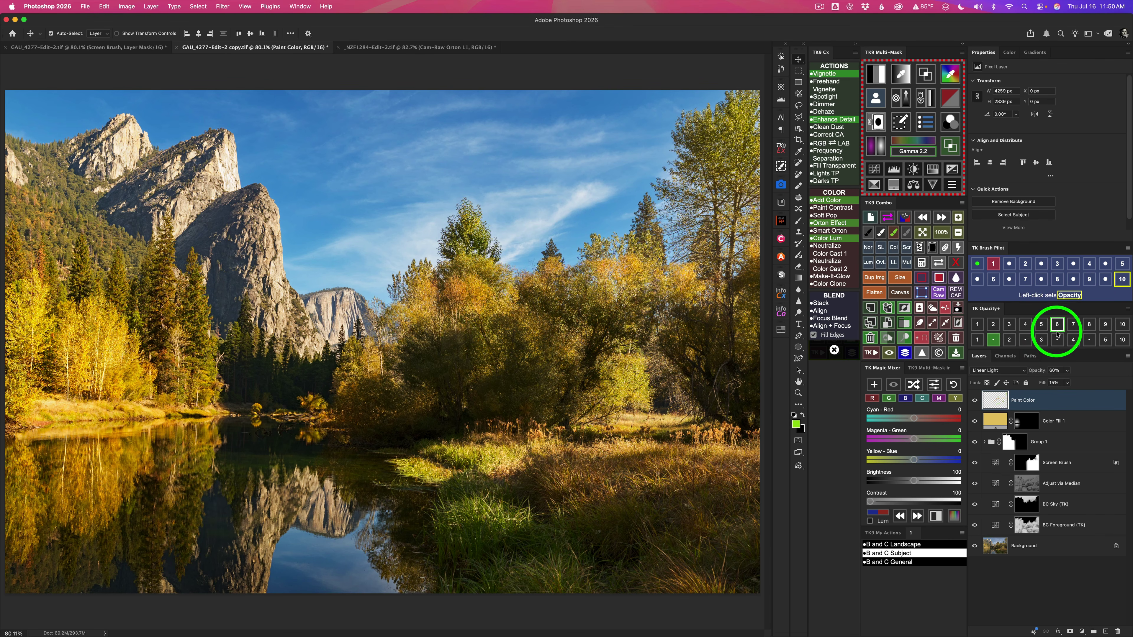
{"action": "left_click", "coordinate": [976, 400]}
{"action": "left_click", "coordinate": [975, 401]}
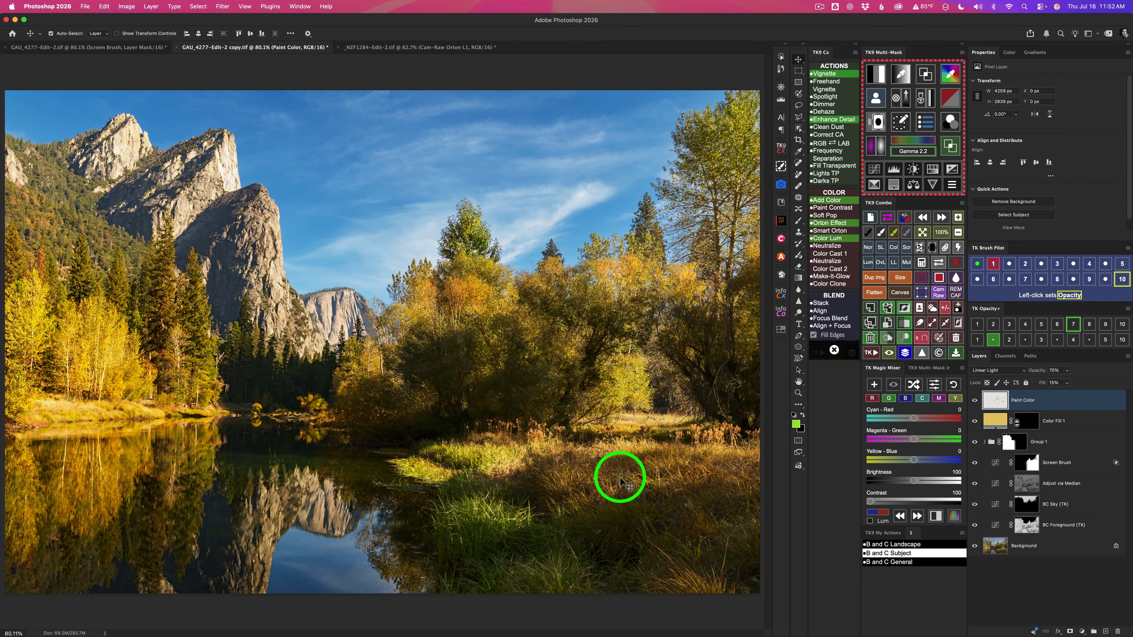
Add a Linear Light Brush layer, lighten the sampled brown grass color to pale orange (#f7d4a1), and paint it over the foreground grasses.
{"action": "left_click", "coordinate": [895, 263]}
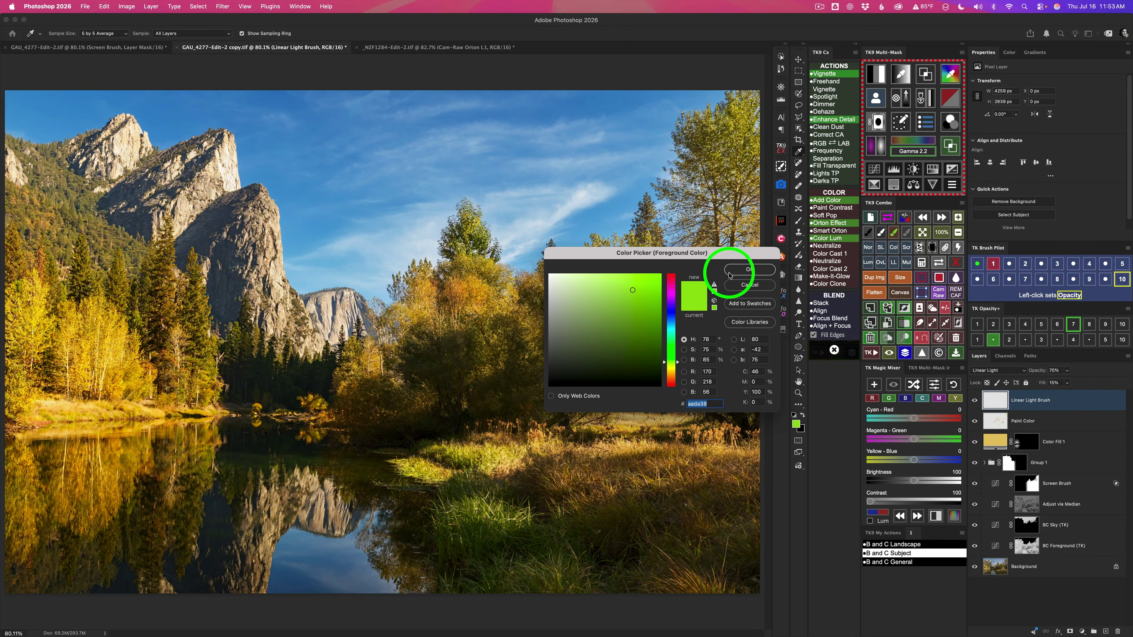
{"action": "left_click", "coordinate": [647, 483]}
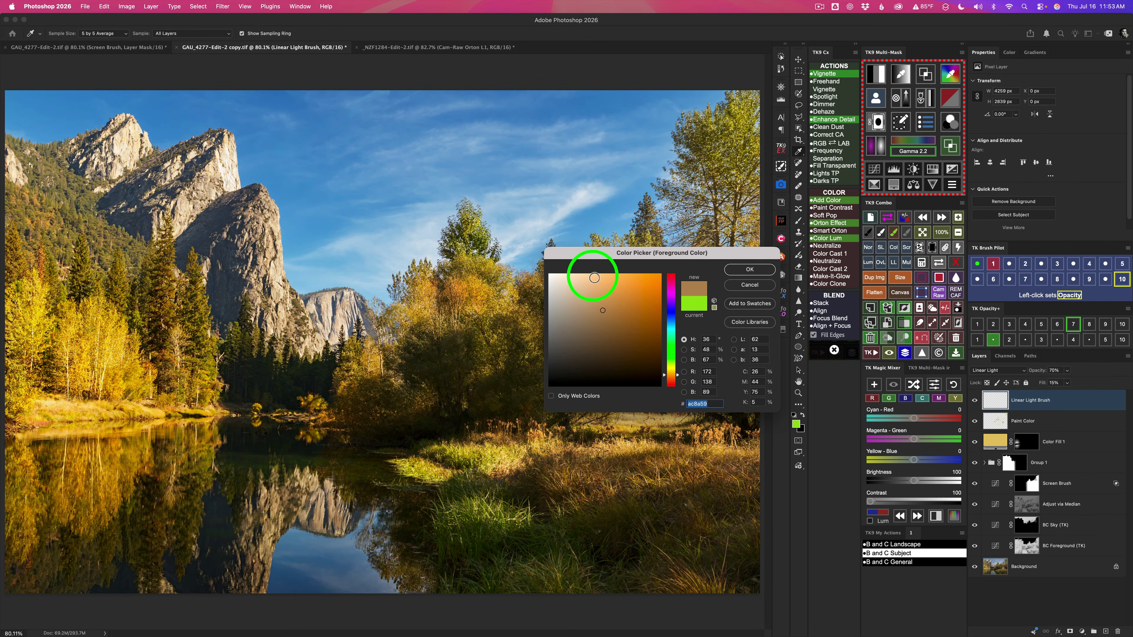
{"action": "left_click", "coordinate": [589, 277]}
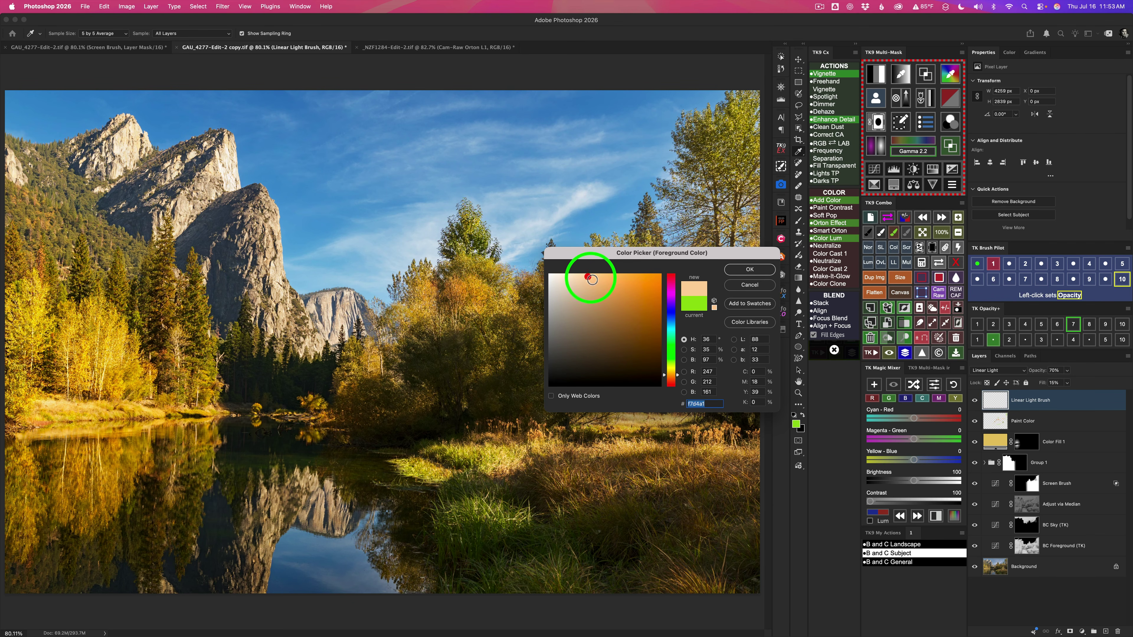
{"action": "left_click", "coordinate": [749, 270]}
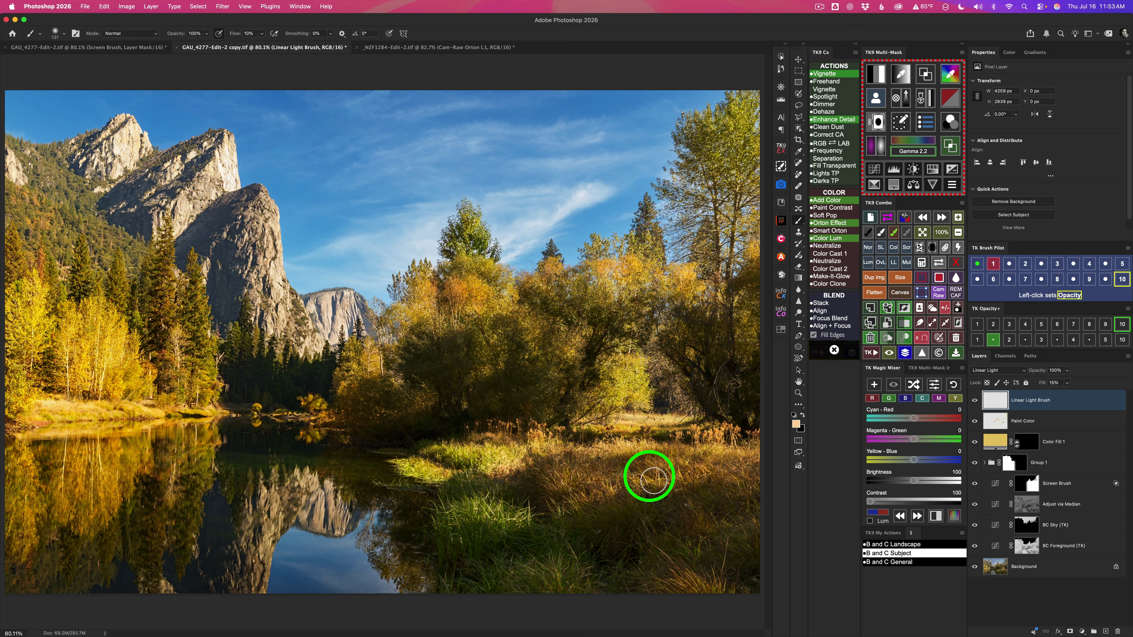
{"action": "mouse_move", "coordinate": [584, 486]}
{"action": "left_mouse_down"}
{"action": "mouse_move", "coordinate": [746, 556]}
{"action": "mouse_move", "coordinate": [646, 589]}
{"action": "mouse_move", "coordinate": [735, 573]}
{"action": "mouse_move", "coordinate": [675, 588]}
{"action": "mouse_move", "coordinate": [708, 548]}
{"action": "left_mouse_up"}
{"action": "left_click_drag", "start_coordinate": [693, 476], "coordinate": [640, 474]}
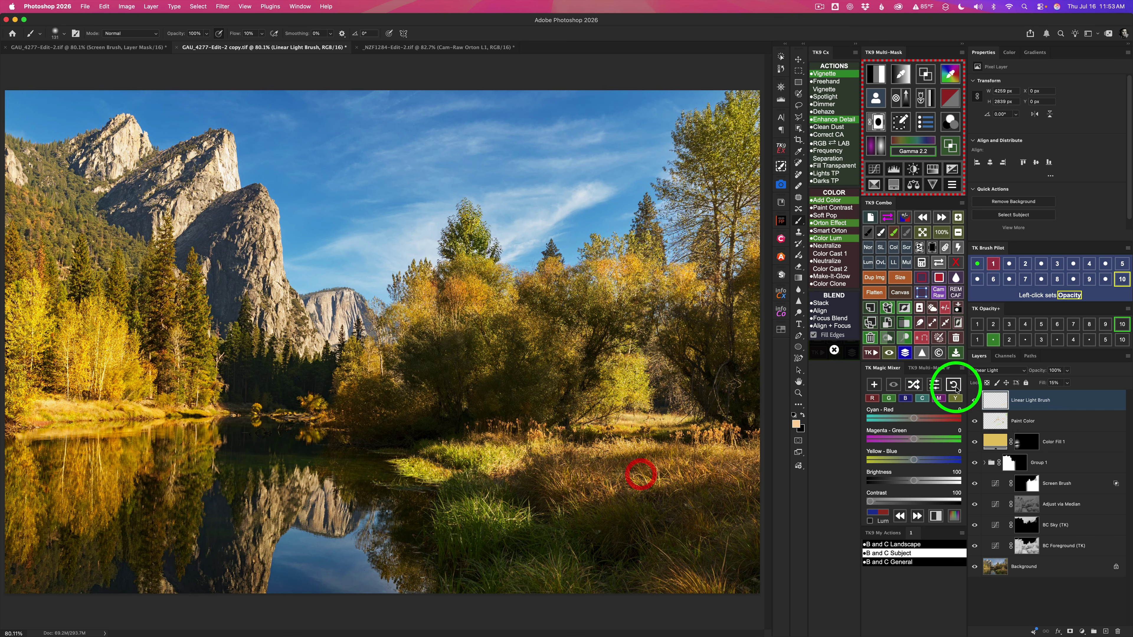
Compare the foreground grasses with the Linear Light Brush layer hidden and shown.
{"action": "left_click", "coordinate": [976, 401]}
{"action": "left_click", "coordinate": [976, 400]}
{"action": "left_click", "coordinate": [977, 400]}
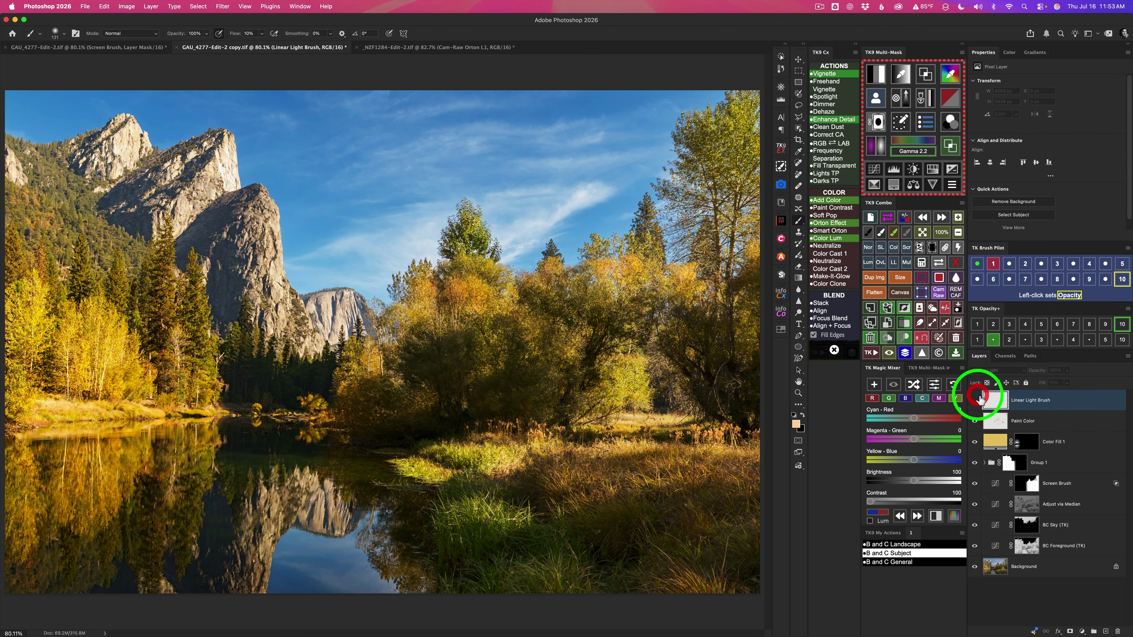
{"action": "left_click", "coordinate": [977, 399]}
Sample the green foreground grass color, lighten it to a brighter yellow-green, and paint it over the grasses on the Linear Light Brush layer.
{"action": "left_click", "coordinate": [890, 233]}
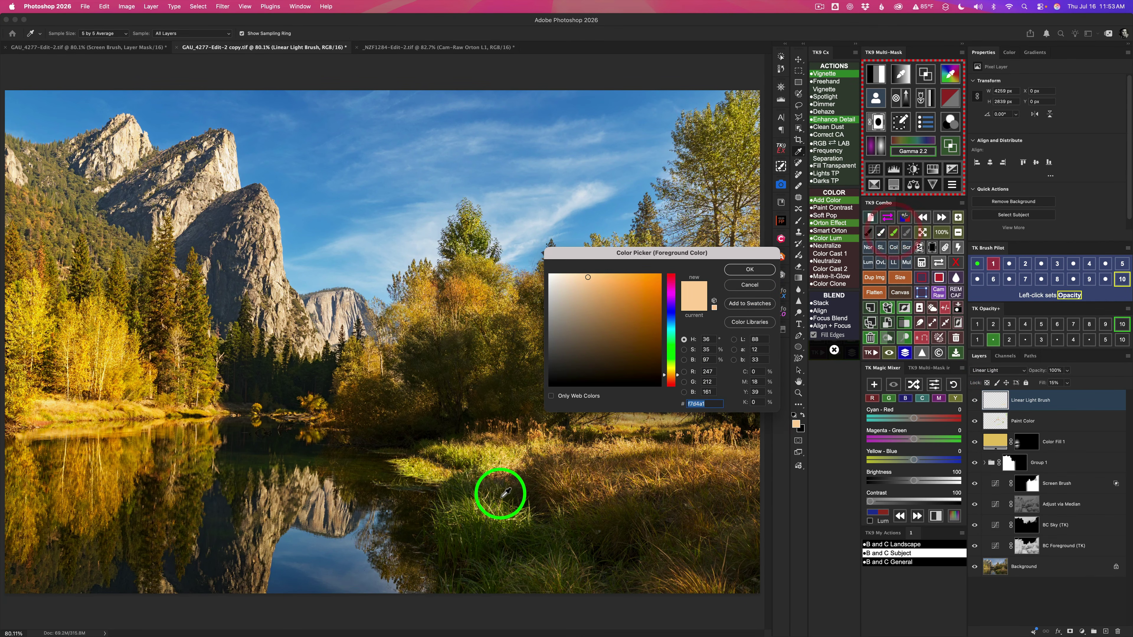
{"action": "left_click", "coordinate": [481, 504]}
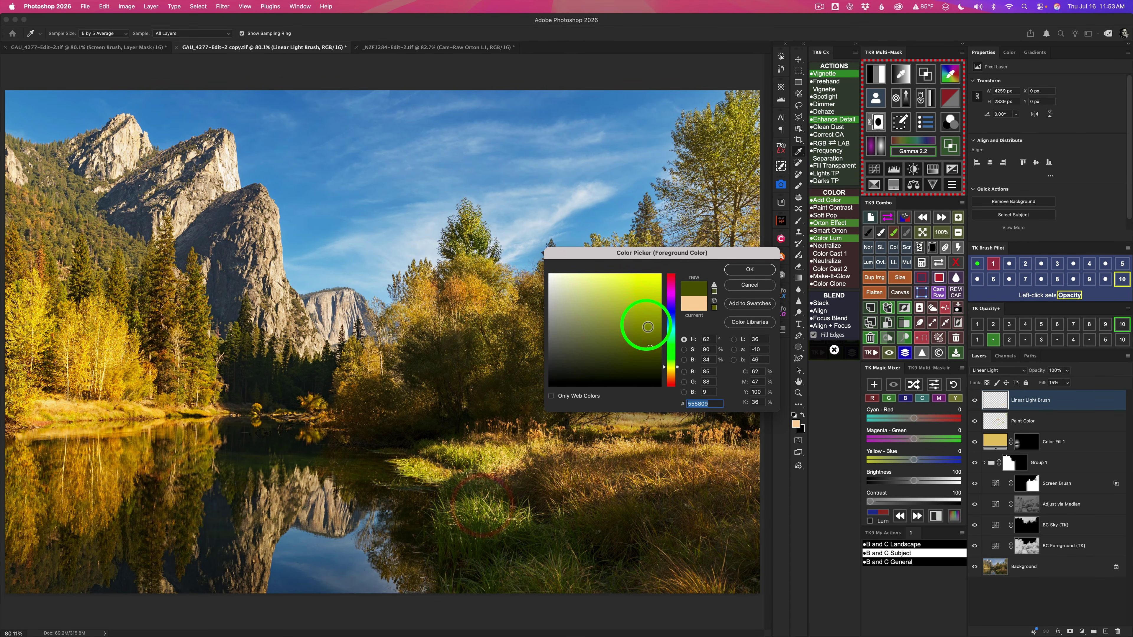
{"action": "left_click", "coordinate": [747, 271]}
{"action": "key", "text": "b"}
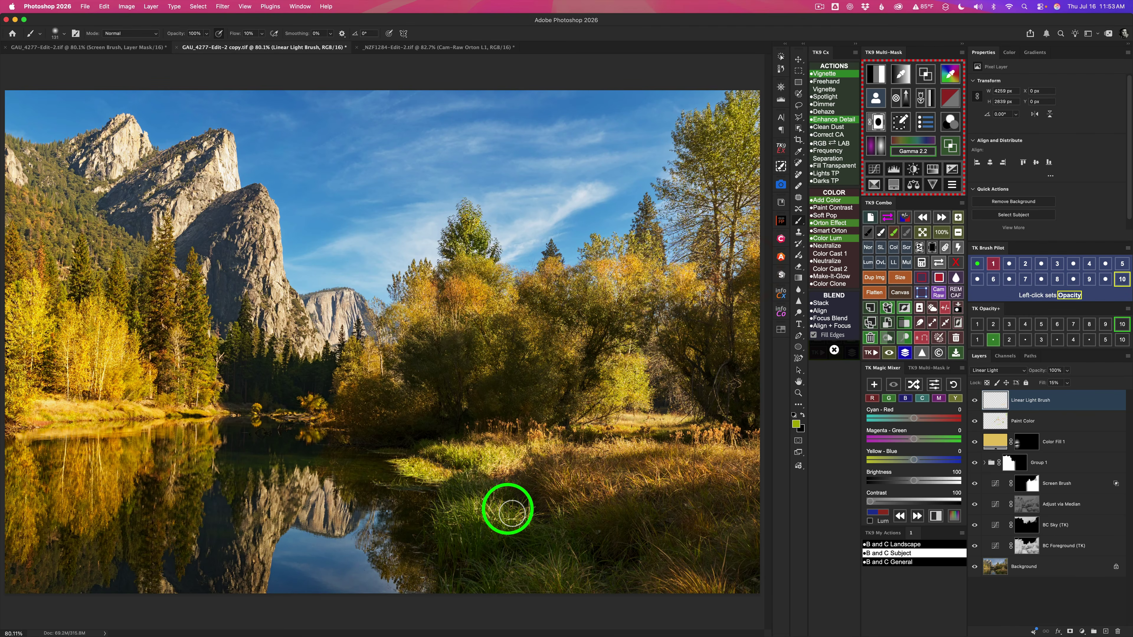
{"action": "mouse_move", "coordinate": [527, 519]}
{"action": "left_mouse_down"}
{"action": "mouse_move", "coordinate": [472, 516]}
{"action": "mouse_move", "coordinate": [503, 521]}
{"action": "mouse_move", "coordinate": [482, 534]}
{"action": "mouse_move", "coordinate": [472, 523]}
{"action": "mouse_move", "coordinate": [482, 517]}
{"action": "mouse_move", "coordinate": [703, 493]}
{"action": "left_mouse_up"}
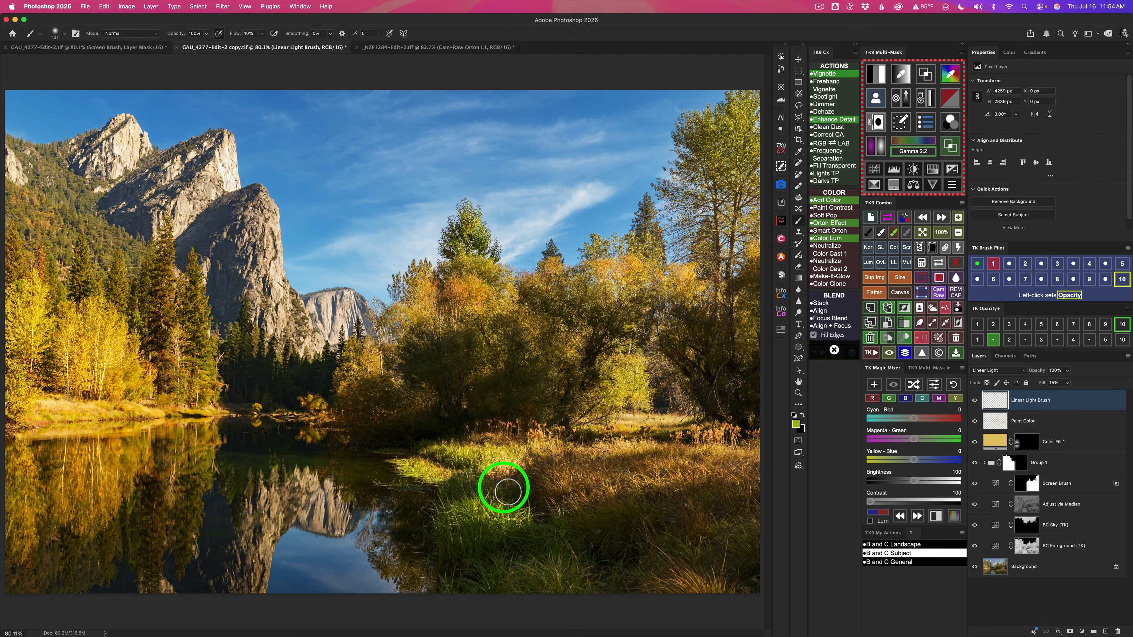
Compare the green foreground grasses with the Linear Light Brush layer hidden and shown.
{"action": "left_click", "coordinate": [974, 401]}
{"action": "left_click", "coordinate": [975, 401]}
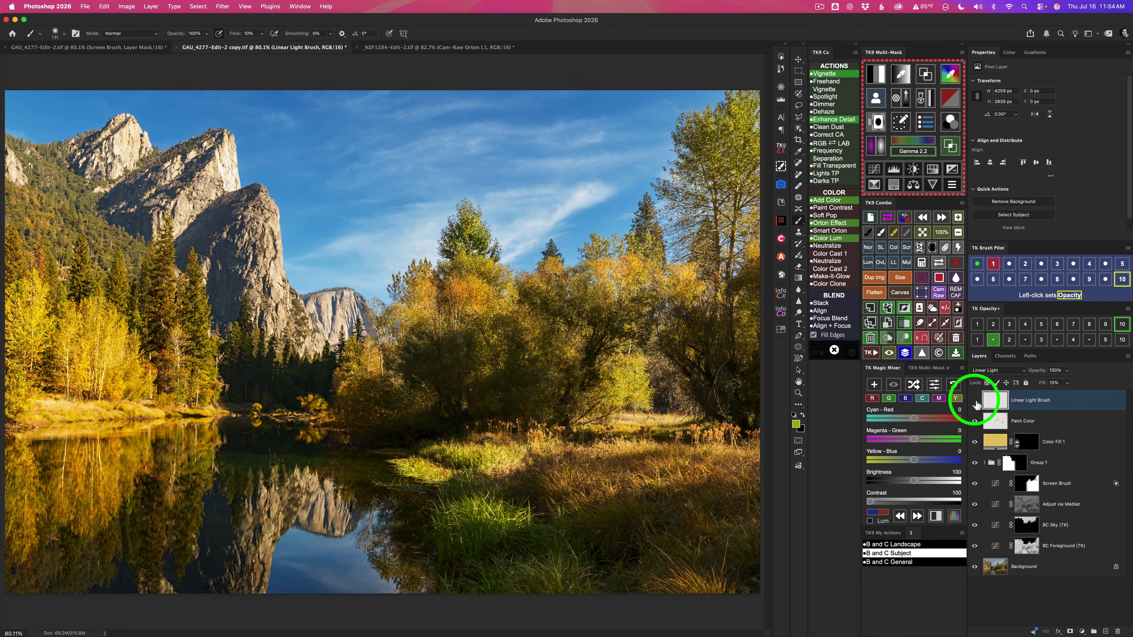
{"action": "left_click", "coordinate": [975, 401]}
{"action": "left_click", "coordinate": [975, 401]}
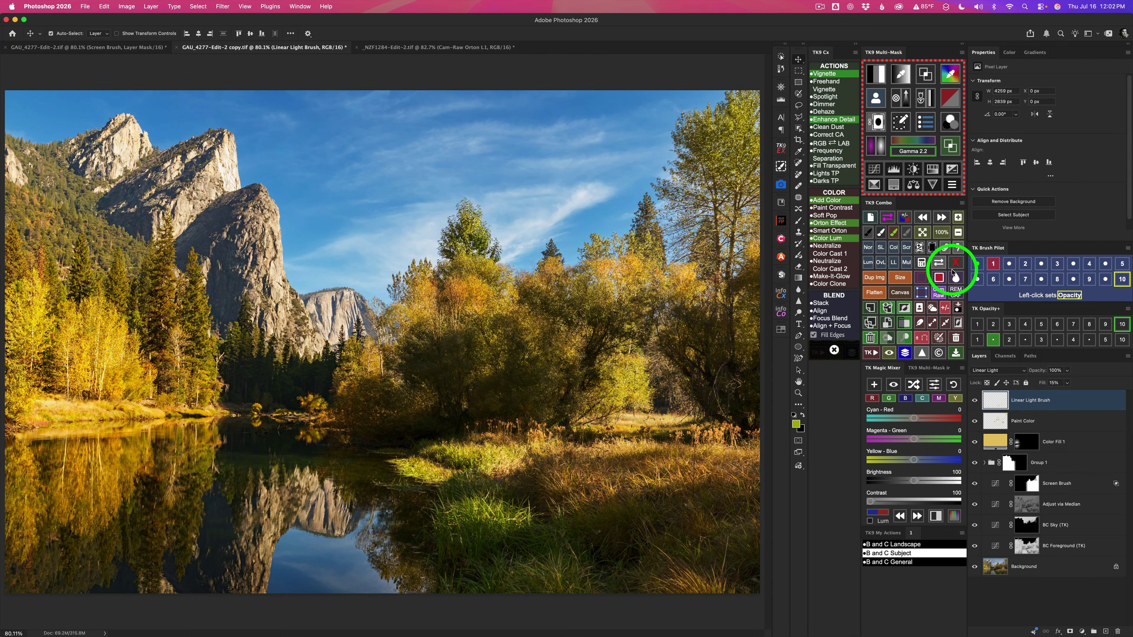
{"action": "left_click", "coordinate": [946, 308]}
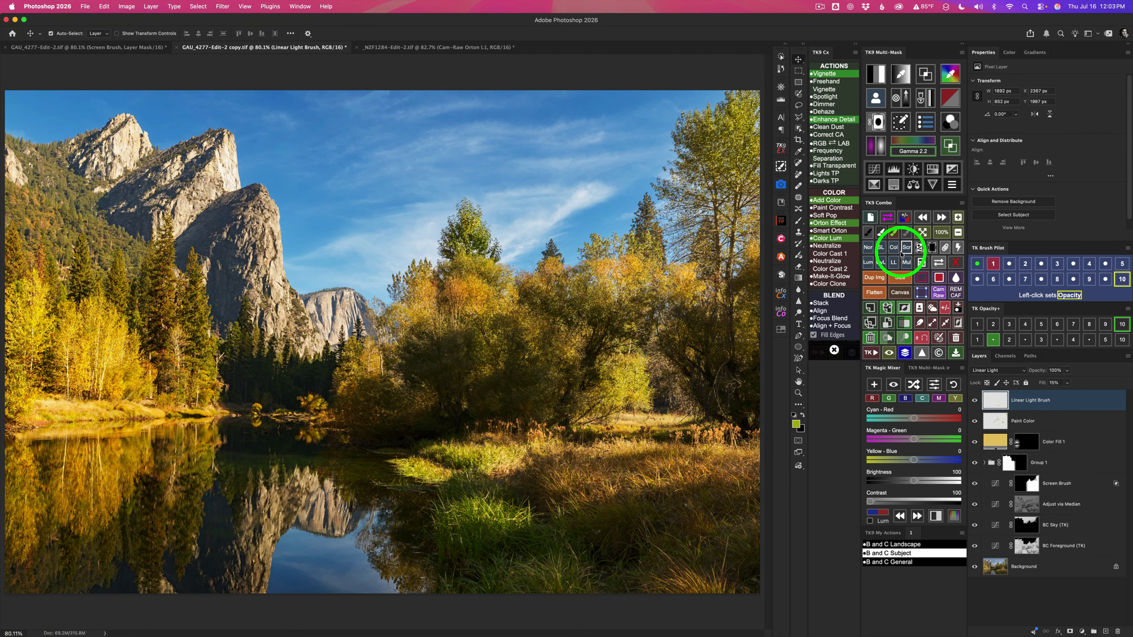
Add a Multiply Brush layer above the Linear Light Brush layer and load the saved Sky mask as a selection.
{"action": "left_click", "coordinate": [908, 264]}
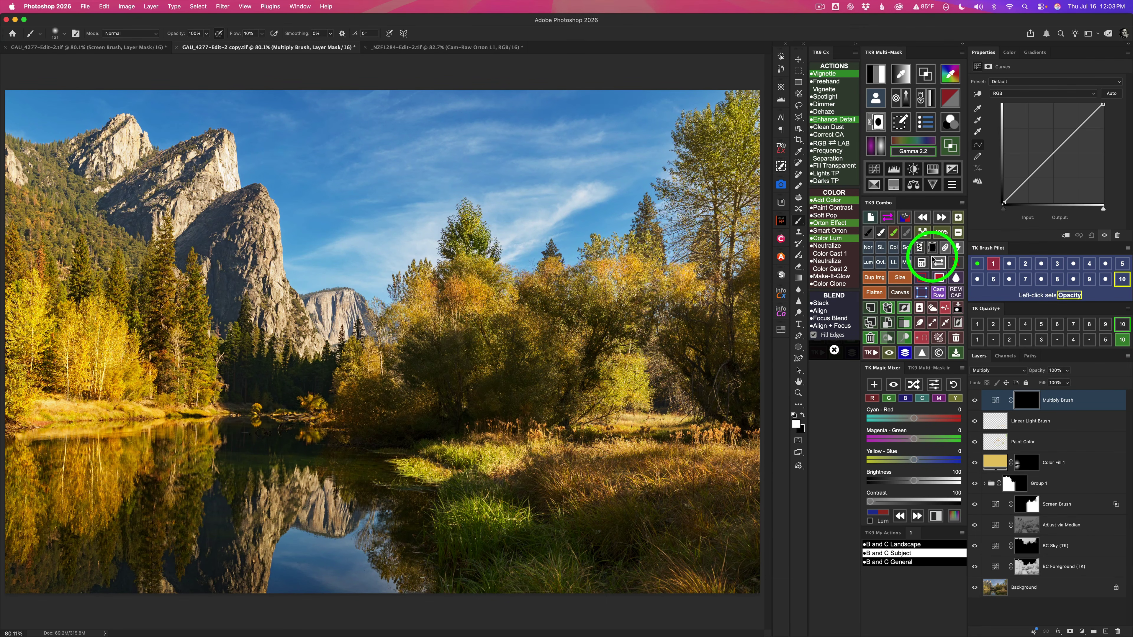
{"action": "left_click", "coordinate": [922, 263]}
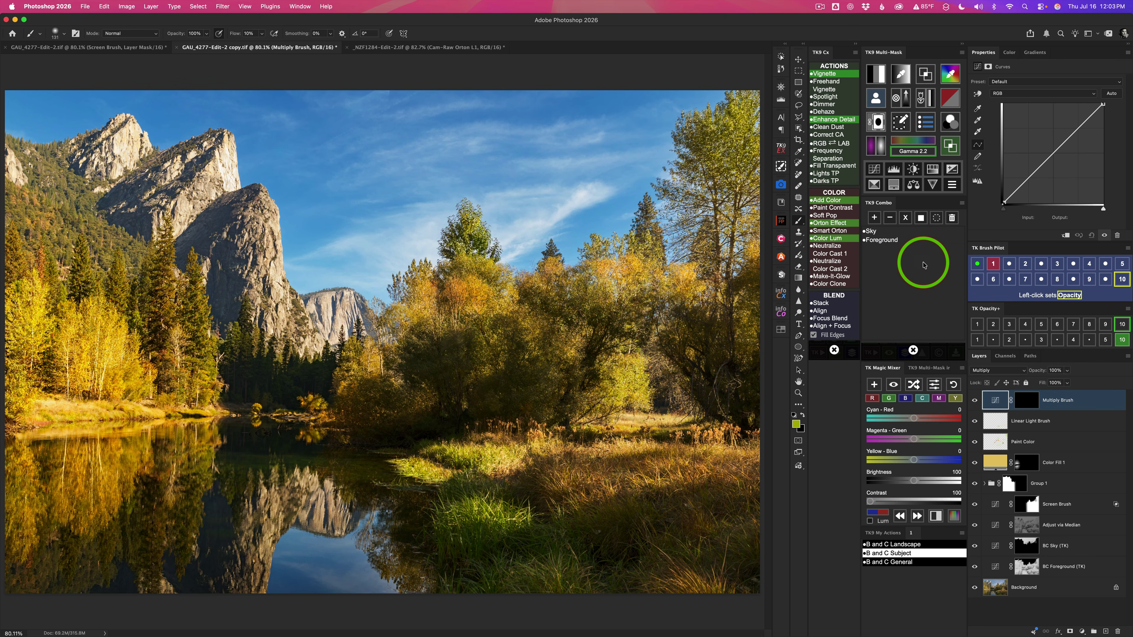
{"action": "left_click", "coordinate": [880, 232]}
{"action": "left_click", "coordinate": [880, 233]}
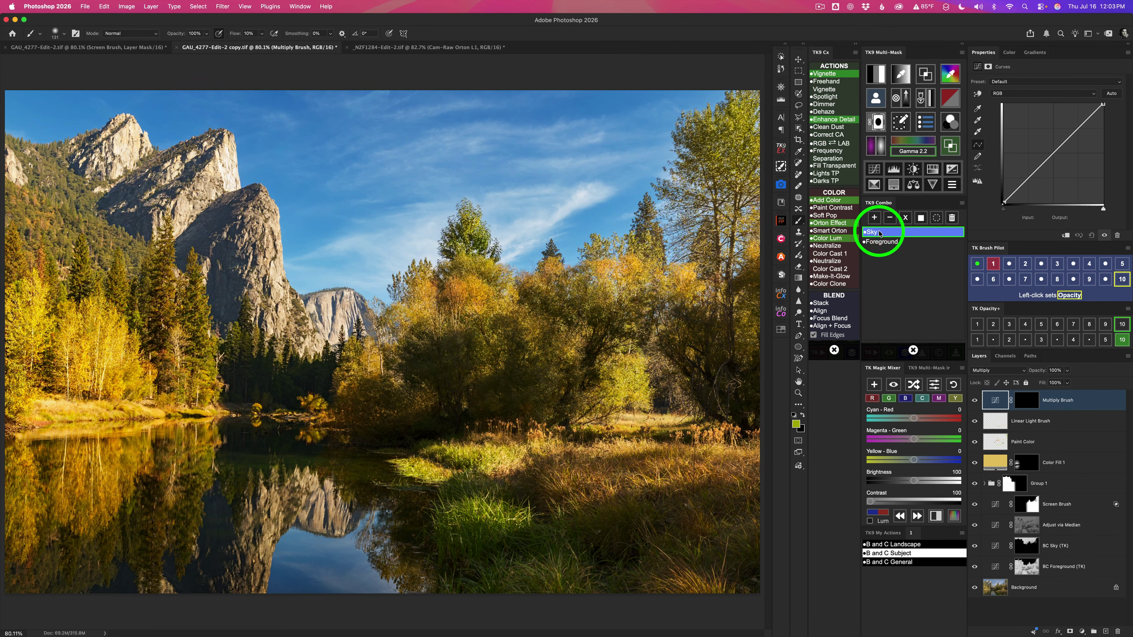
{"action": "left_click", "coordinate": [937, 219]}
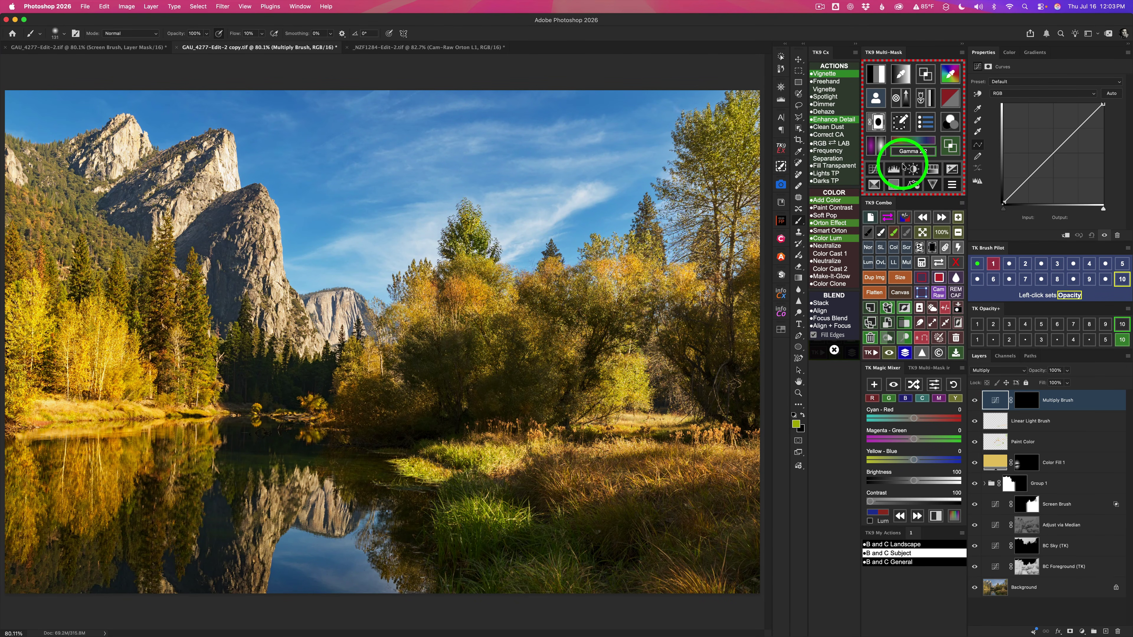
Draw a white-to-black linear gradient down from the sky's upper edge on the Multiply Brush mask and set the layer's opacity to 30%.
{"action": "left_click", "coordinate": [880, 145]}
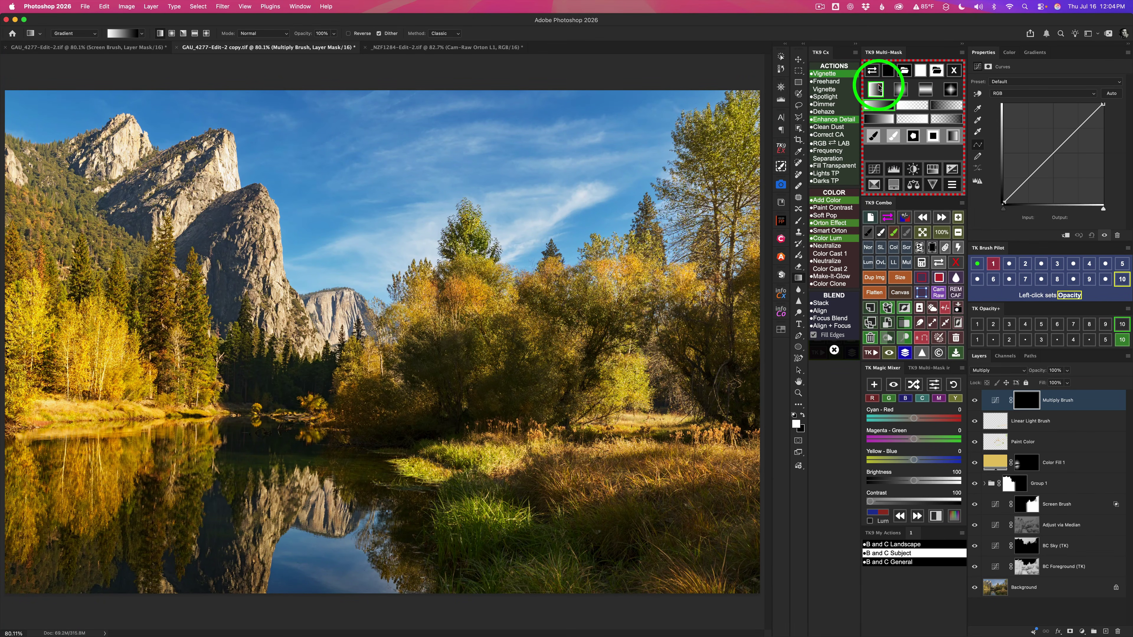
{"action": "left_click_drag", "start_coordinate": [407, 90], "coordinate": [407, 199]}
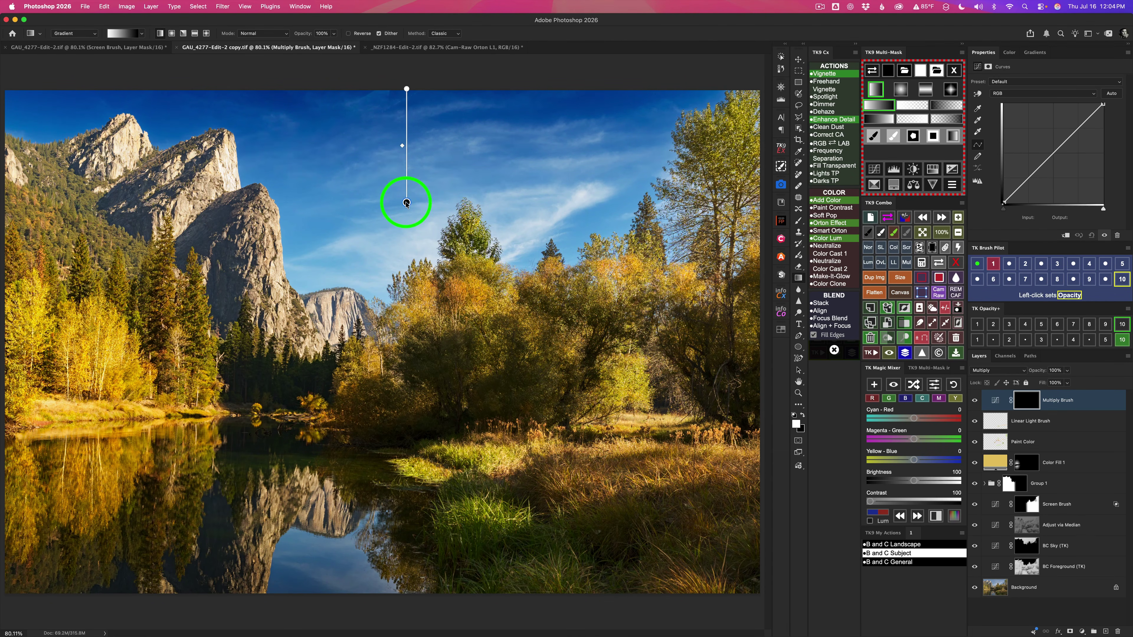
{"action": "left_click_drag", "start_coordinate": [406, 198], "coordinate": [407, 198]}
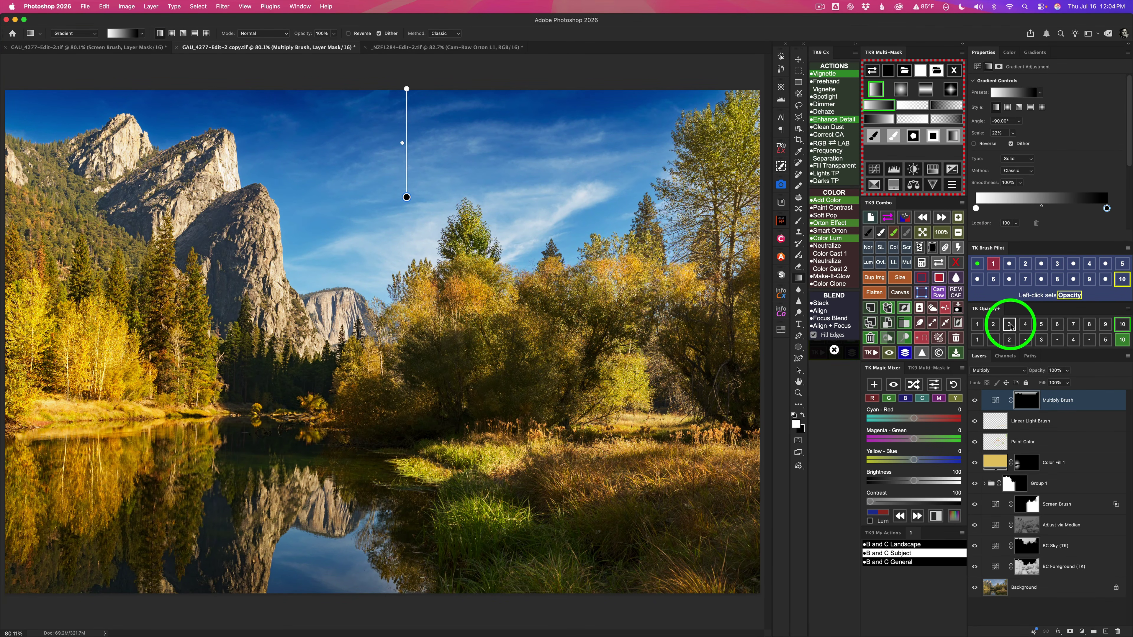
{"action": "left_click", "coordinate": [1010, 325]}
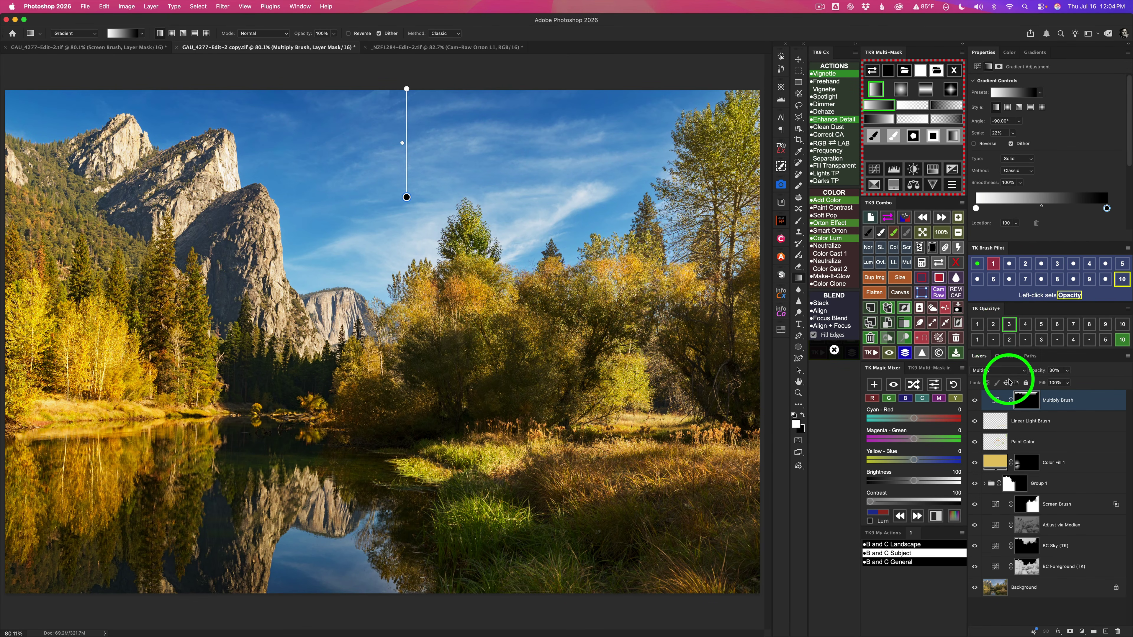
Compare the sky with the Multiply Brush layer hidden and shown.
{"action": "left_click", "coordinate": [997, 402]}
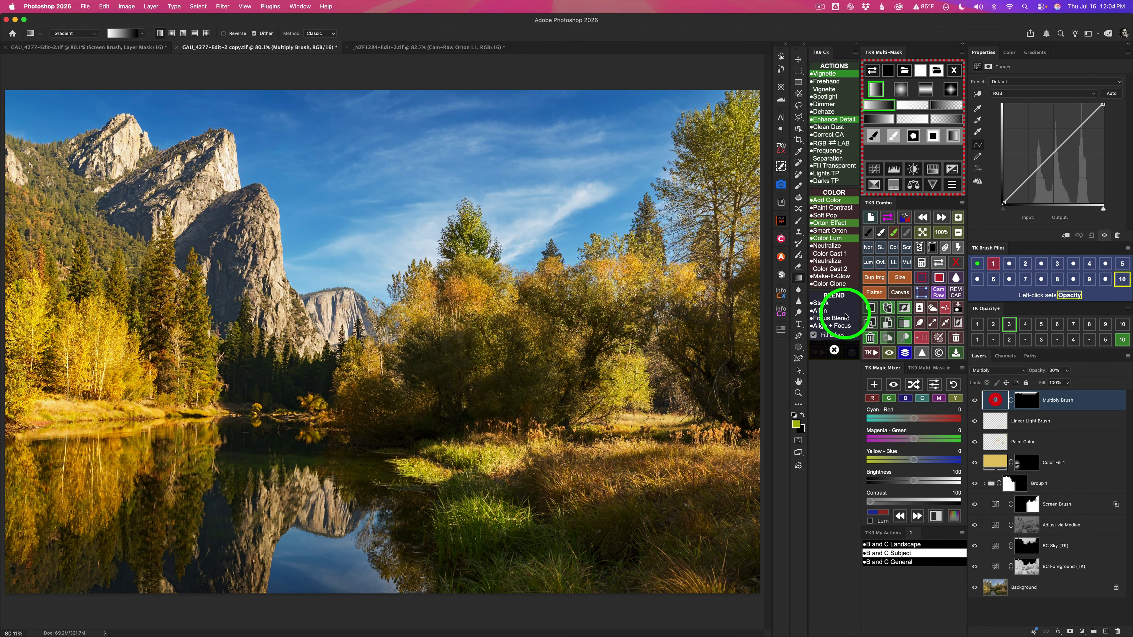
{"action": "left_click", "coordinate": [976, 401]}
{"action": "left_click", "coordinate": [976, 401]}
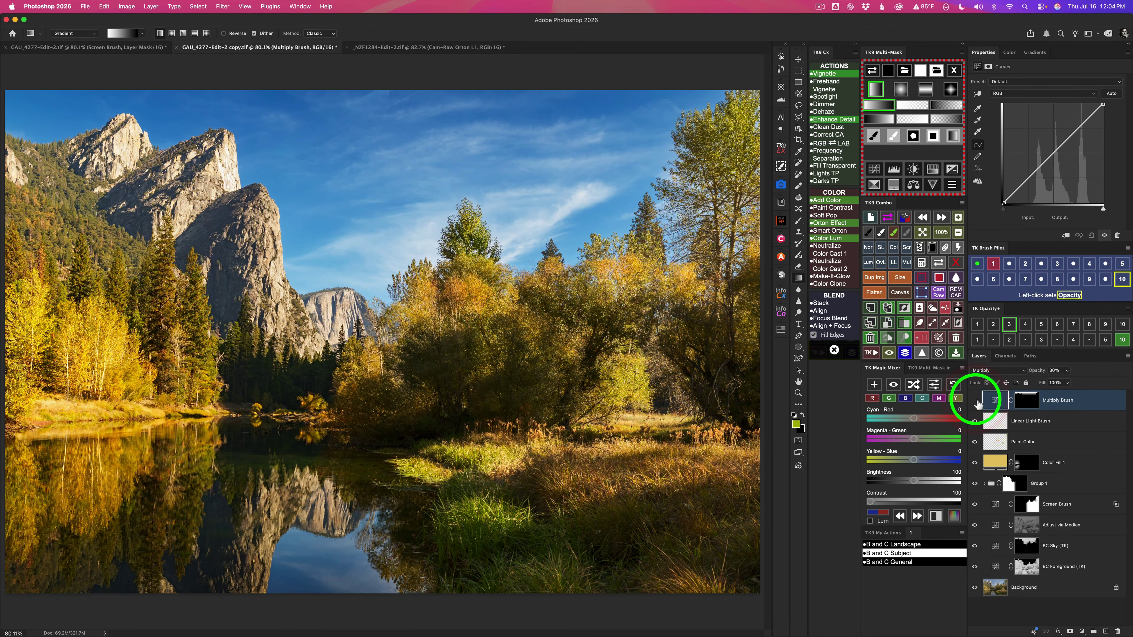
{"action": "left_click", "coordinate": [975, 401]}
{"action": "left_click", "coordinate": [975, 402]}
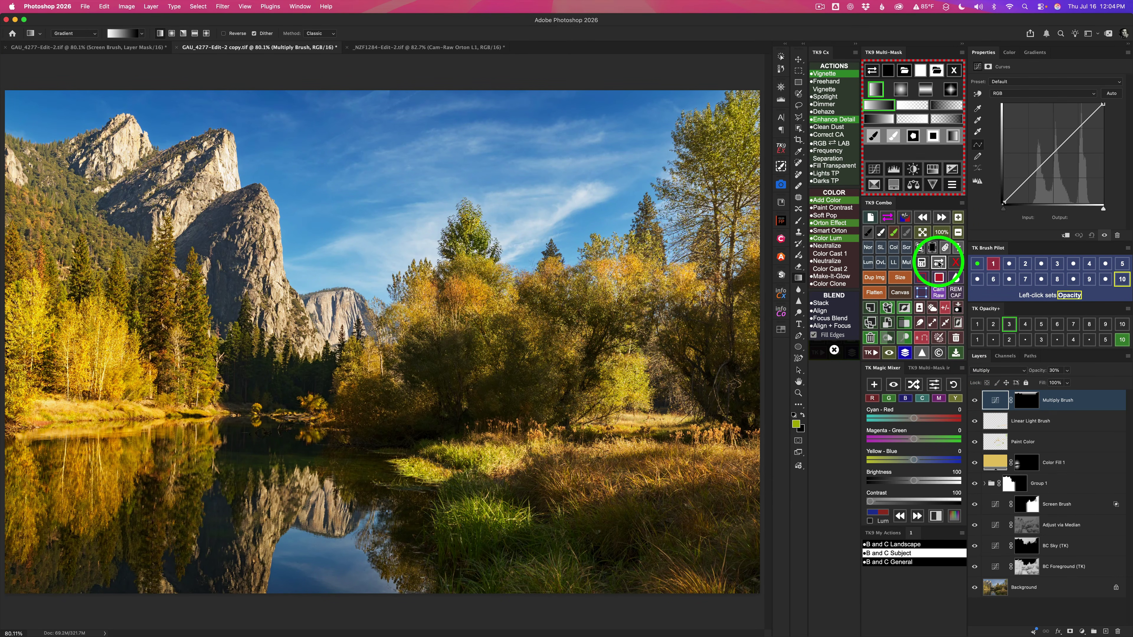
Inspect the Multiply Brush layer's mask on its own and recheck the darkened sky with the layer off and on.
{"action": "left_click", "coordinate": [938, 263]}
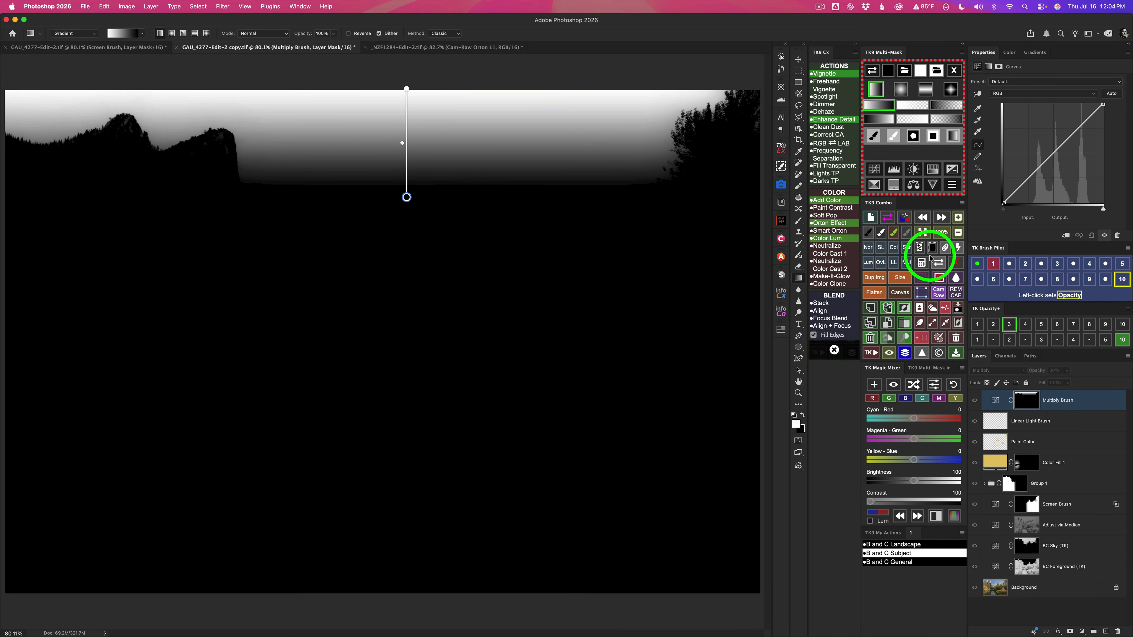
{"action": "left_click", "coordinate": [939, 262]}
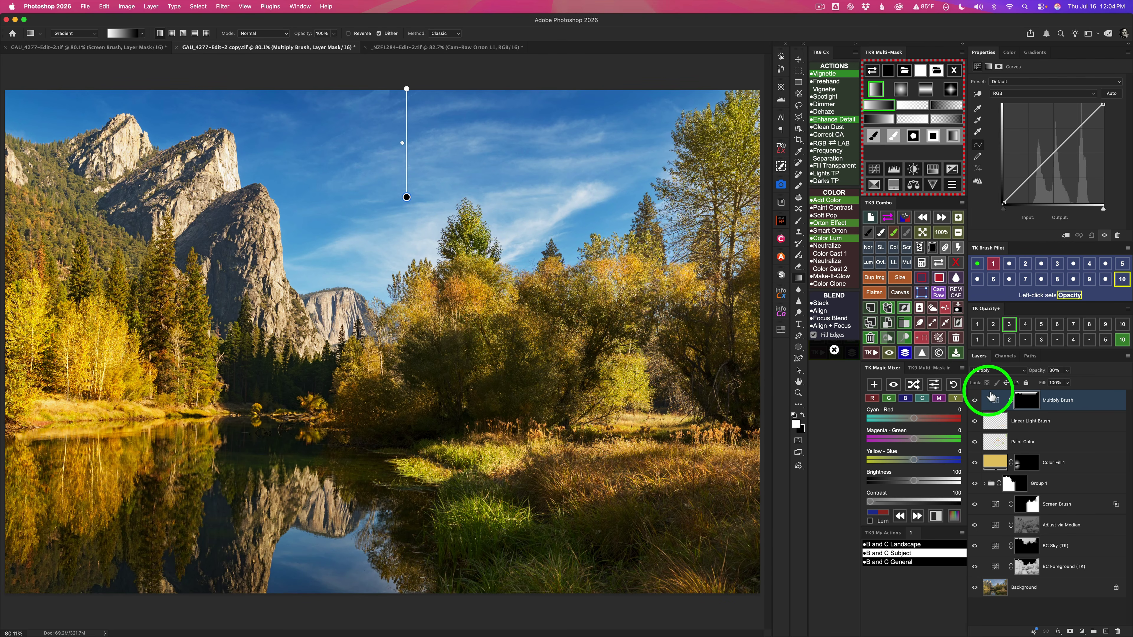
{"action": "left_click", "coordinate": [990, 397]}
{"action": "left_click", "coordinate": [974, 400]}
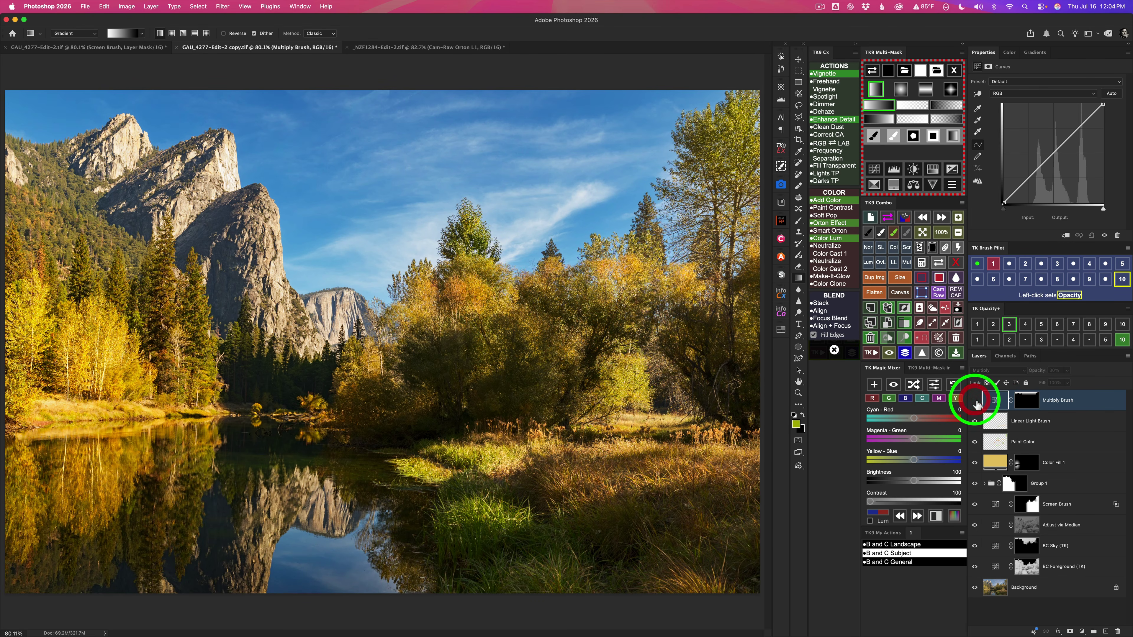
{"action": "left_click", "coordinate": [975, 401]}
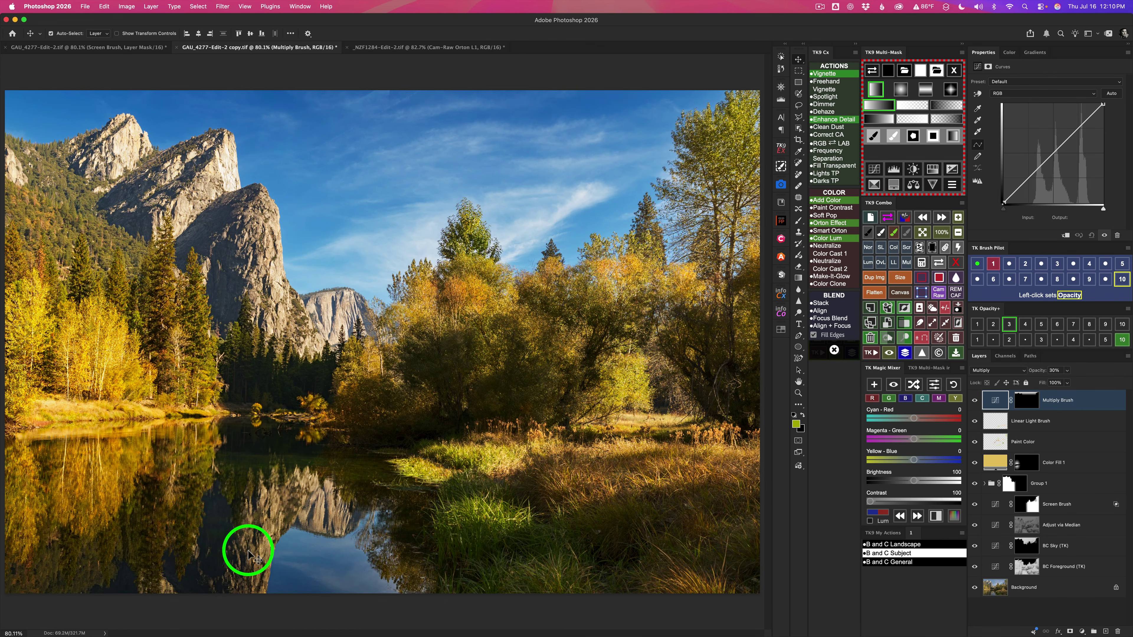
{"action": "left_click", "coordinate": [947, 310]}
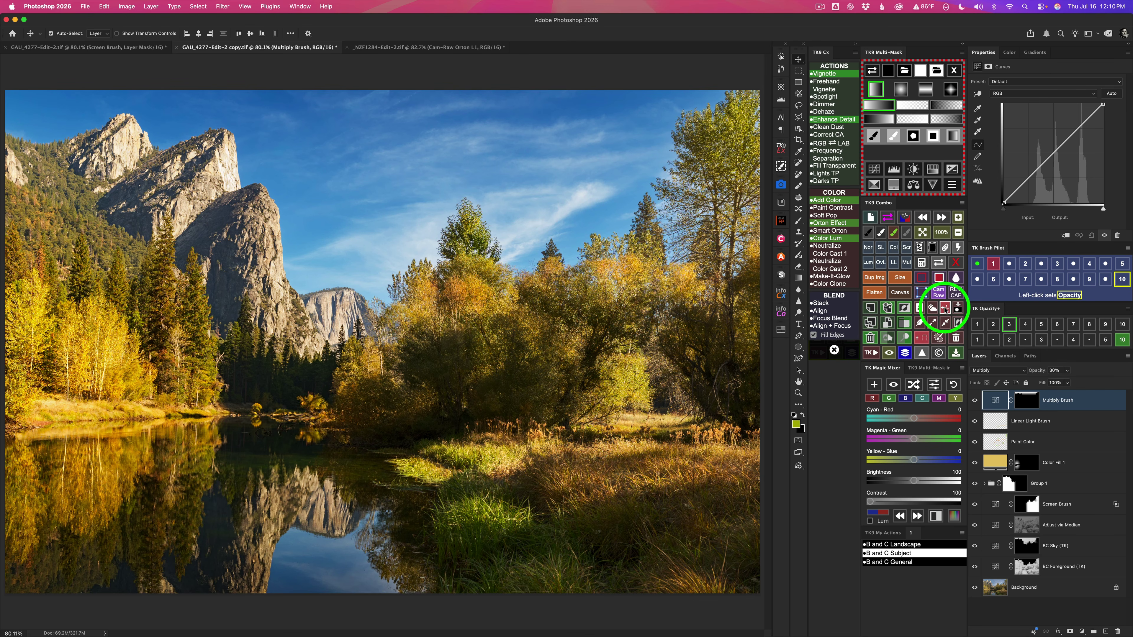
{"action": "left_click", "coordinate": [946, 310]}
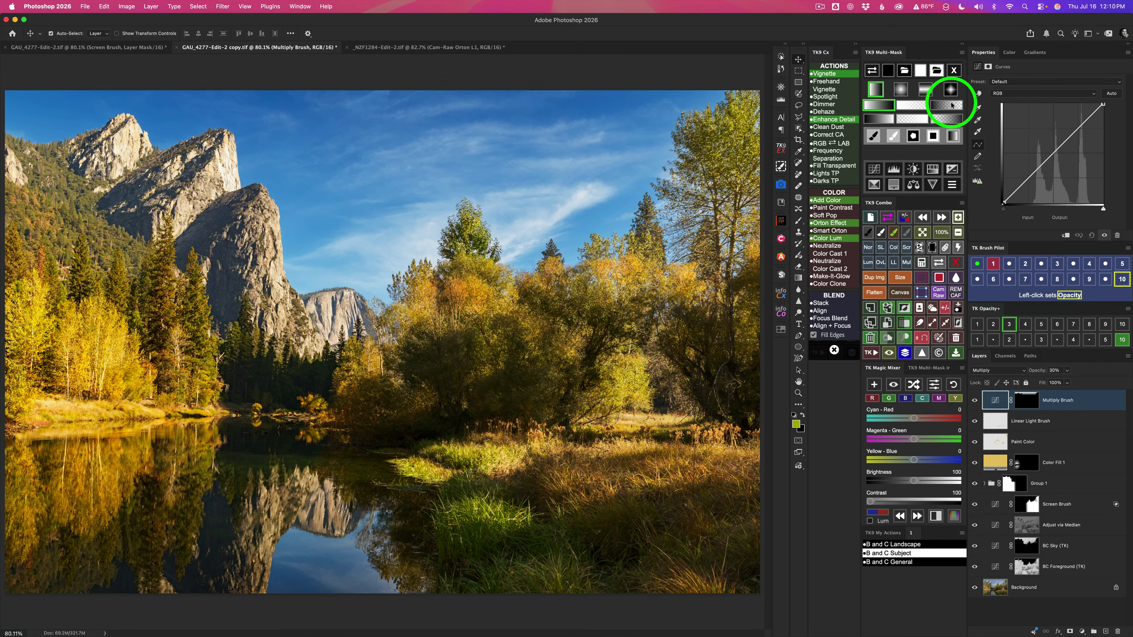
Draw a slanted TK linear gradient mask up over the lake reflection from the image's lower edge and output it as a Brightness/Contrast layer.
{"action": "left_click", "coordinate": [954, 71]}
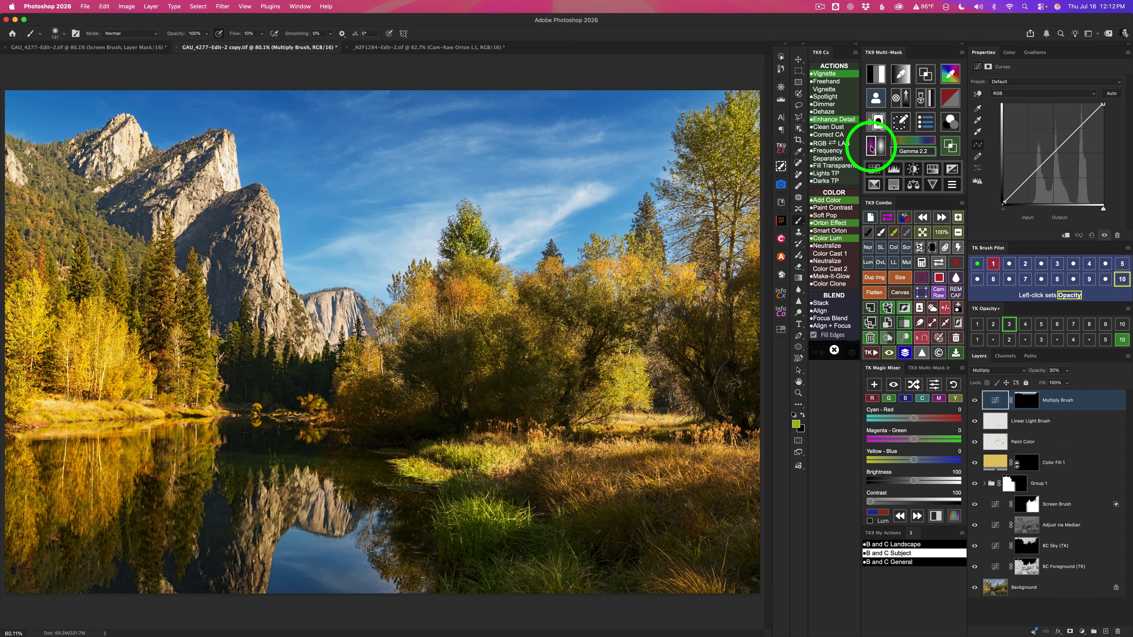
{"action": "left_click", "coordinate": [872, 149]}
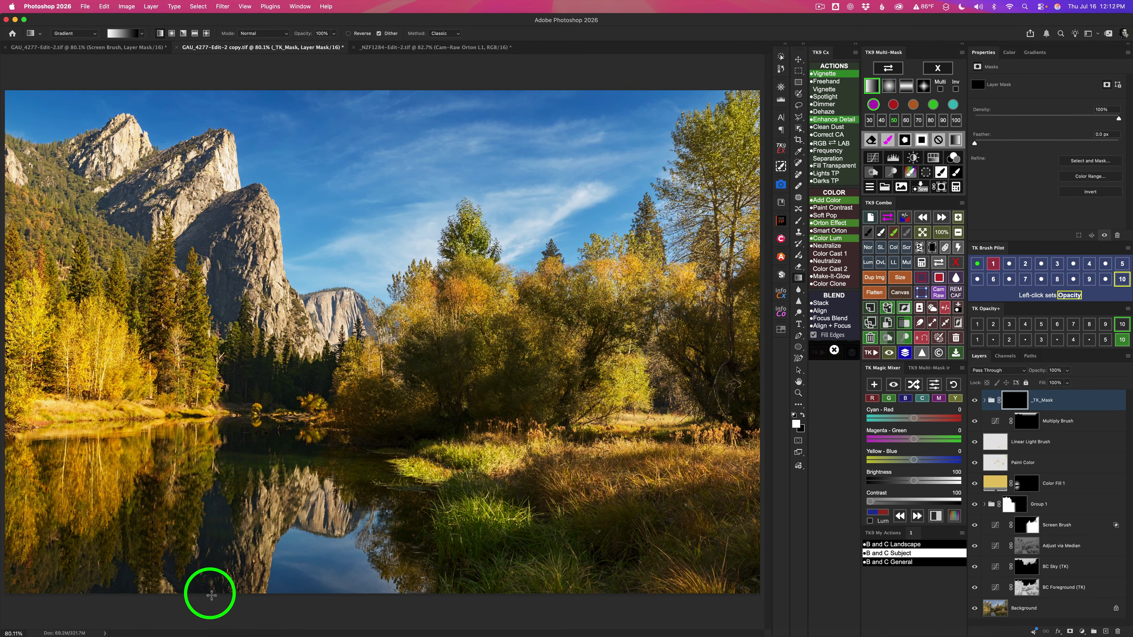
{"action": "left_click_drag", "start_coordinate": [206, 594], "coordinate": [248, 435]}
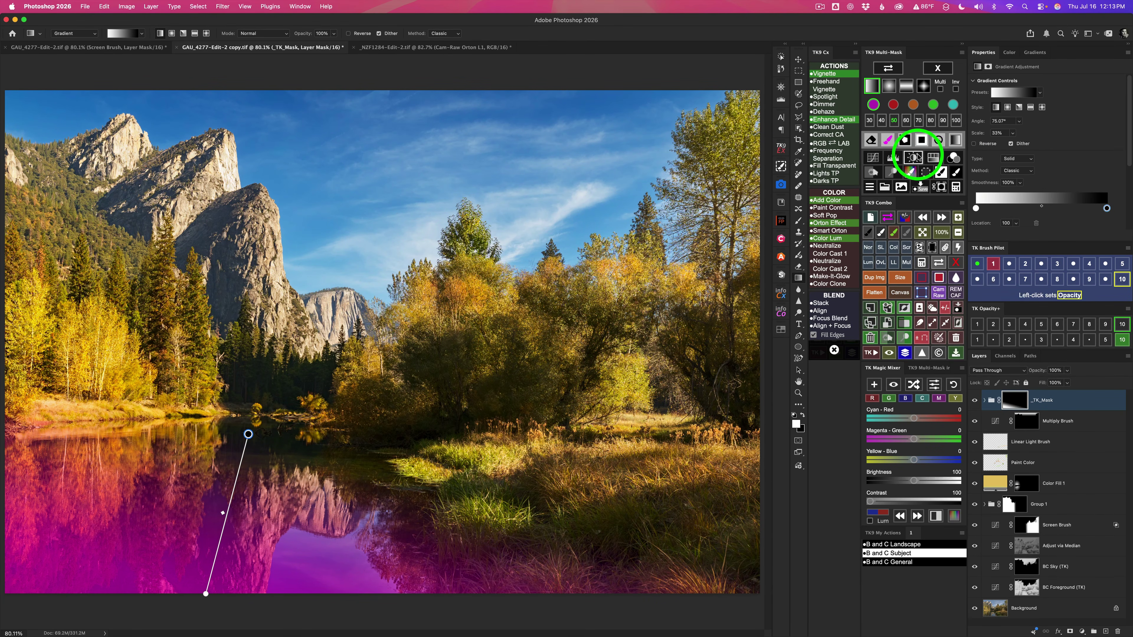
{"action": "left_click", "coordinate": [913, 157]}
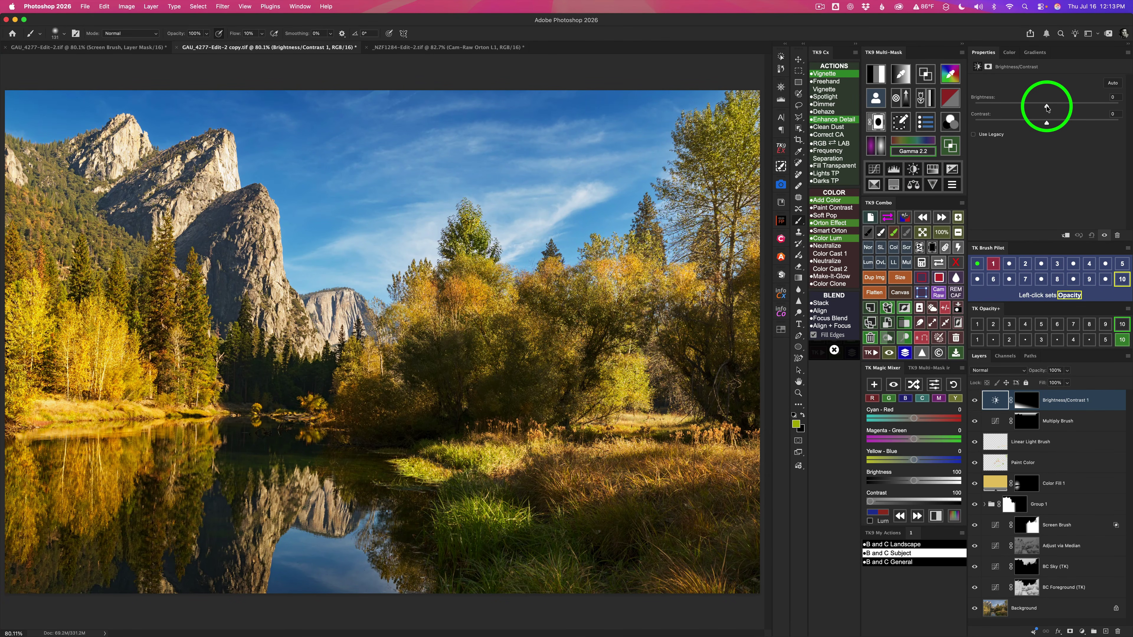
Set the Brightness/Contrast layer to brightness -40 and contrast 25, and apply the Darks 1 Blend If setting to it.
{"action": "left_click_drag", "start_coordinate": [1047, 109], "coordinate": [1028, 108]}
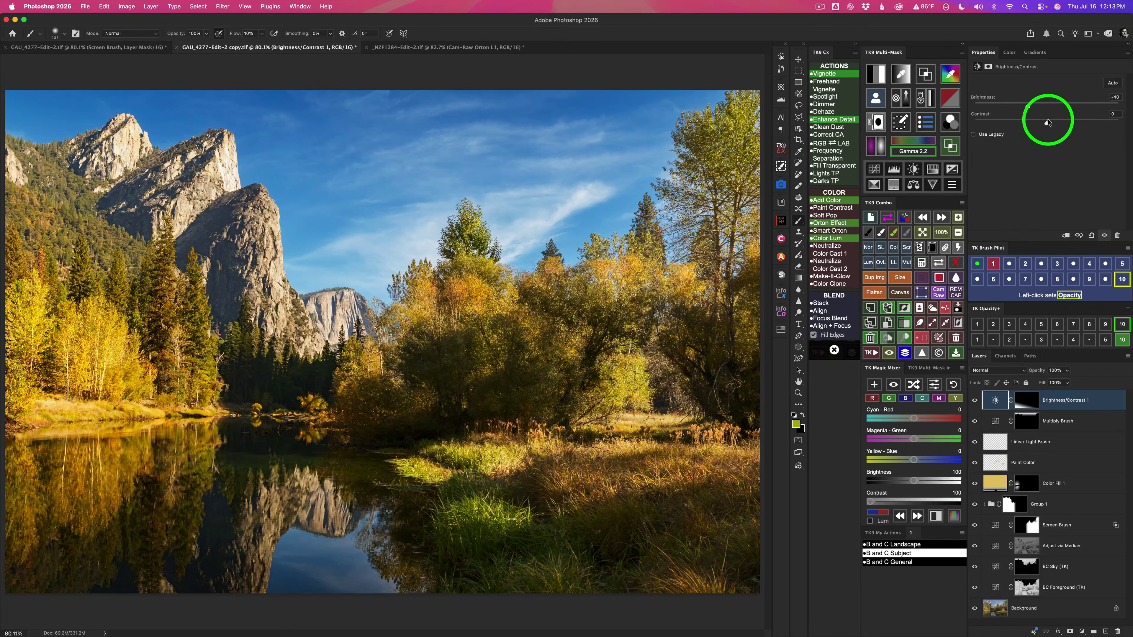
{"action": "left_click_drag", "start_coordinate": [1048, 123], "coordinate": [1065, 129]}
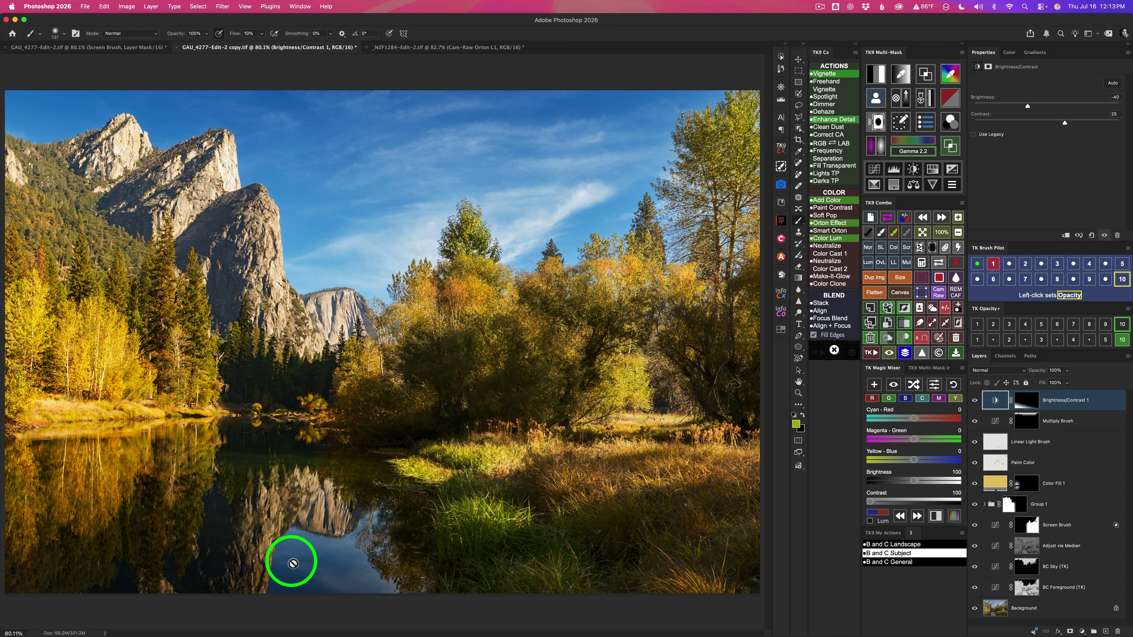
{"action": "left_click", "coordinate": [951, 145]}
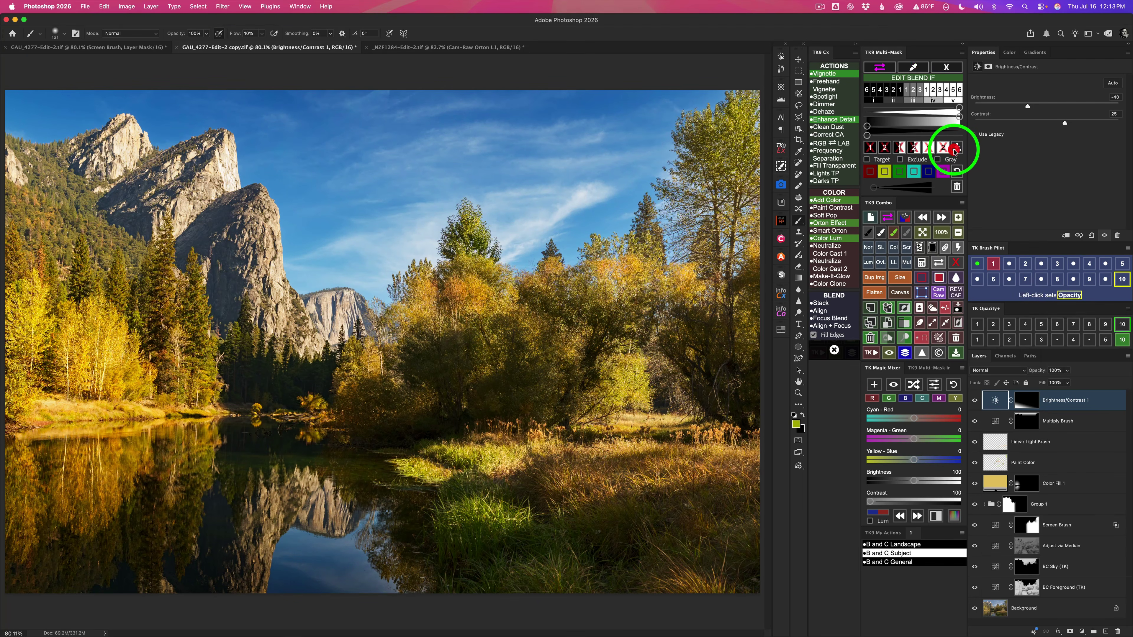
{"action": "left_click", "coordinate": [900, 91]}
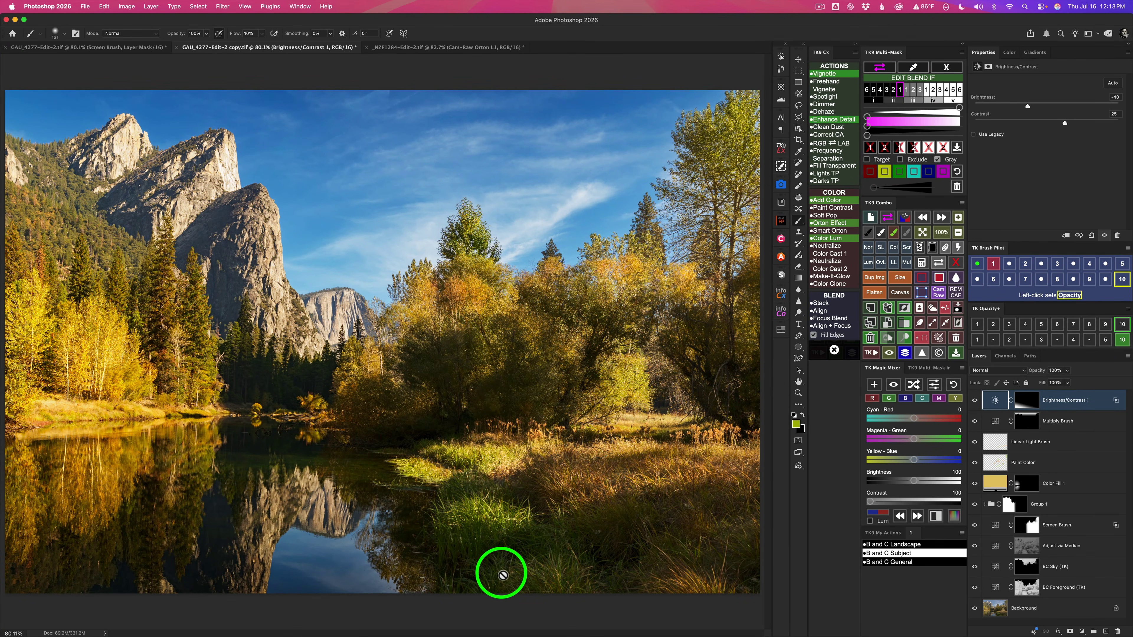
Compare the lake reflection with the Brightness/Contrast layer hidden and shown, and leave the Blend If editor.
{"action": "left_click", "coordinate": [976, 403]}
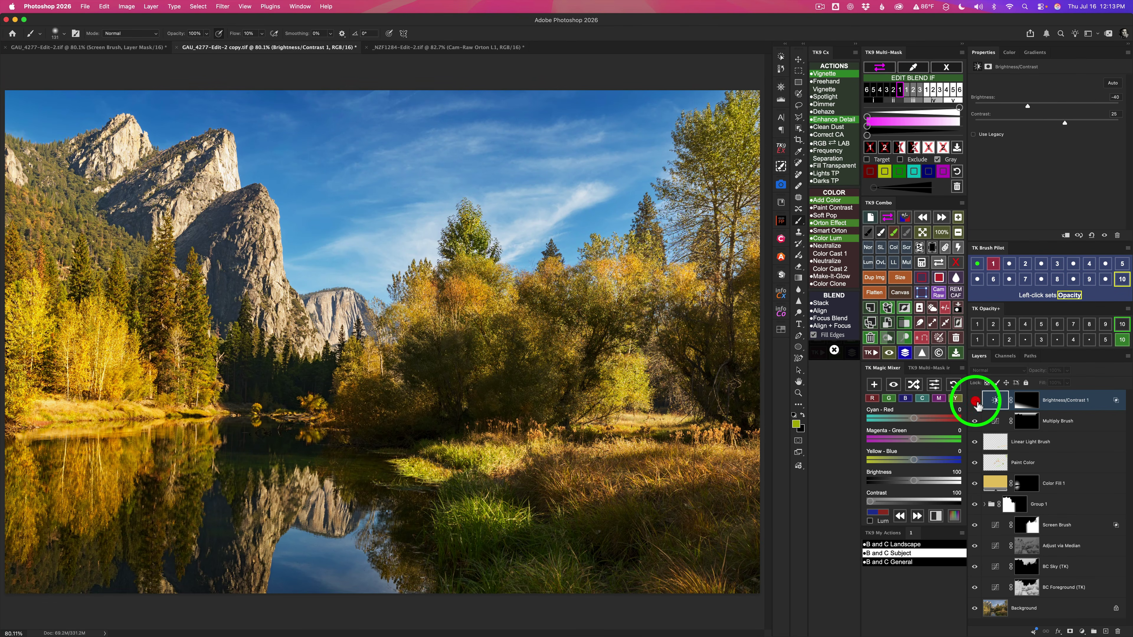
{"action": "left_click", "coordinate": [975, 402]}
{"action": "left_click", "coordinate": [975, 402]}
{"action": "left_click", "coordinate": [975, 402]}
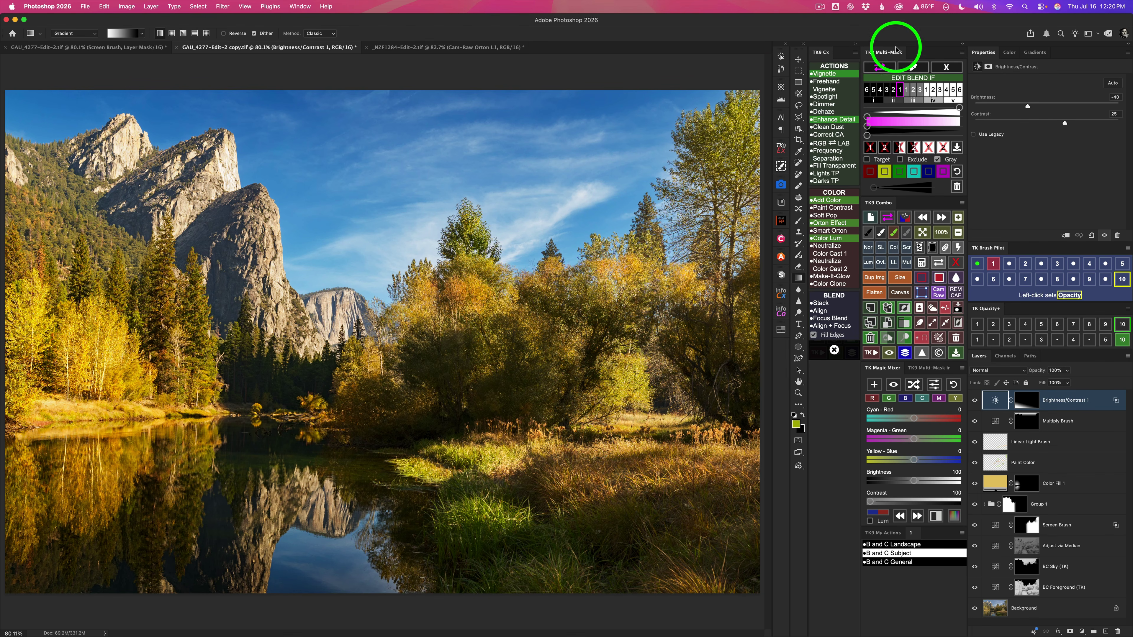
{"action": "left_click", "coordinate": [947, 67]}
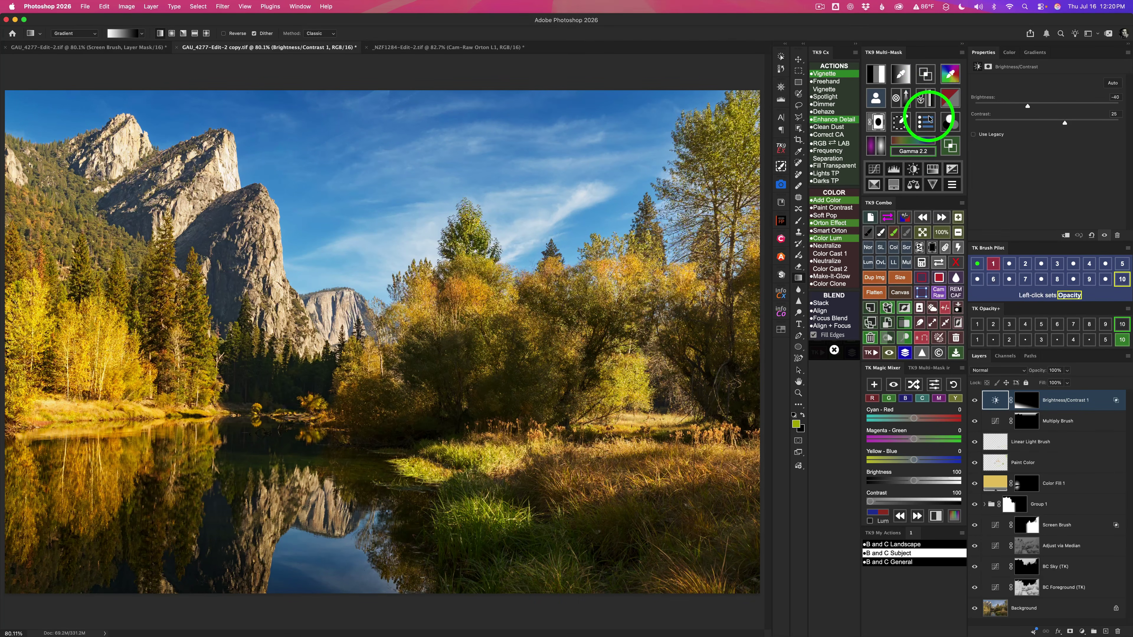
Add a Color Balance adjustment layer and shift its midtones by about 5 each toward cyan, green and yellow.
{"action": "left_click", "coordinate": [913, 185]}
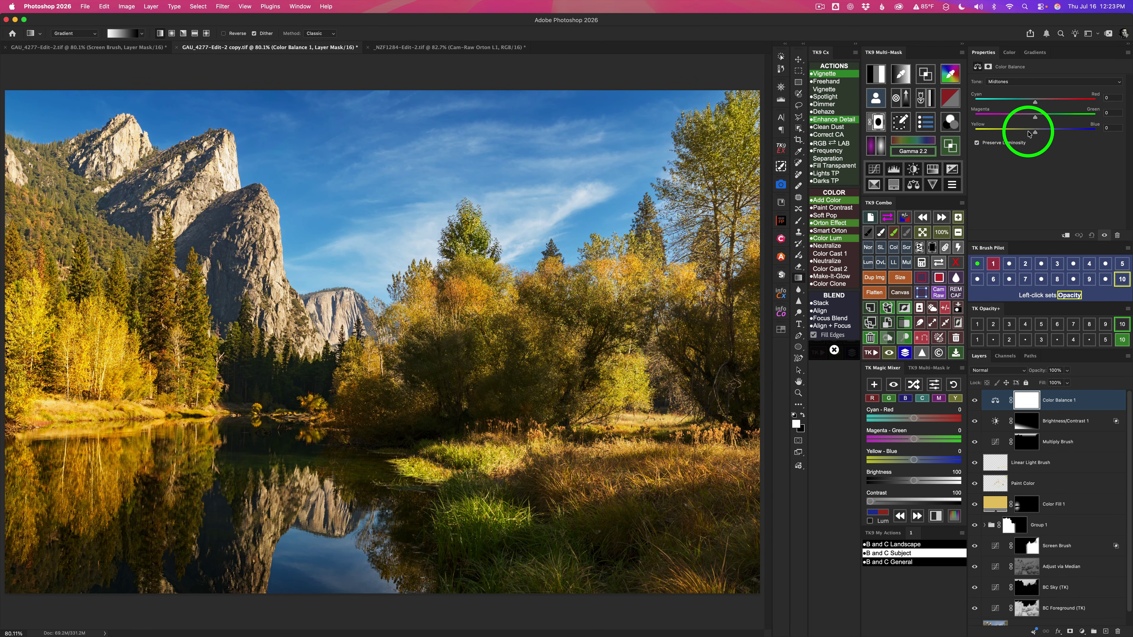
{"action": "left_click", "coordinate": [998, 82]}
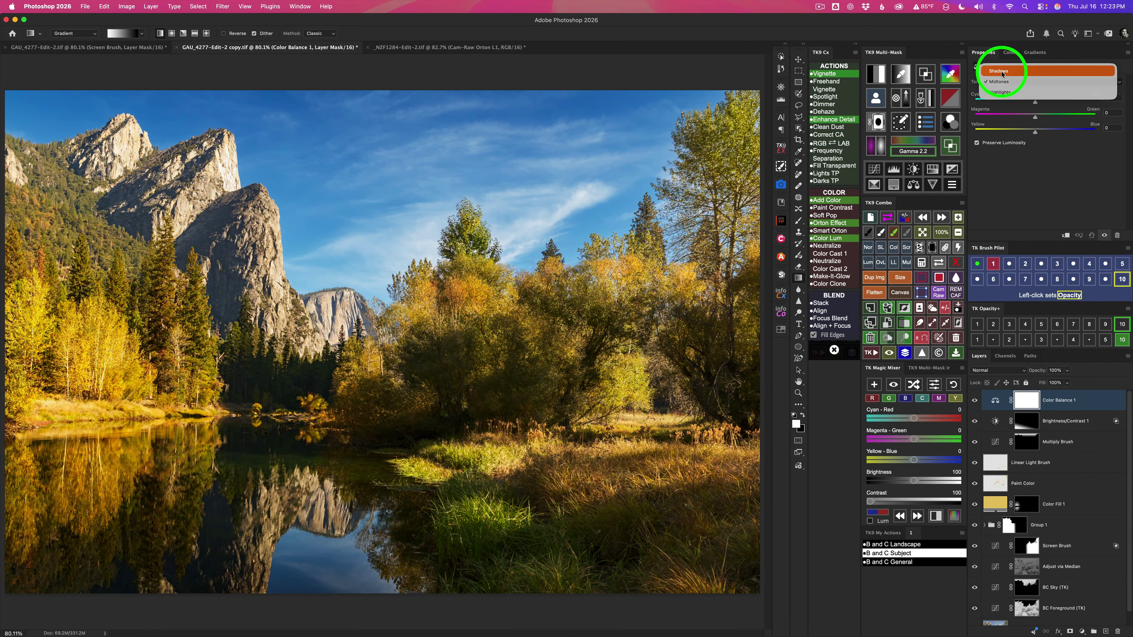
{"action": "left_click", "coordinate": [1002, 83]}
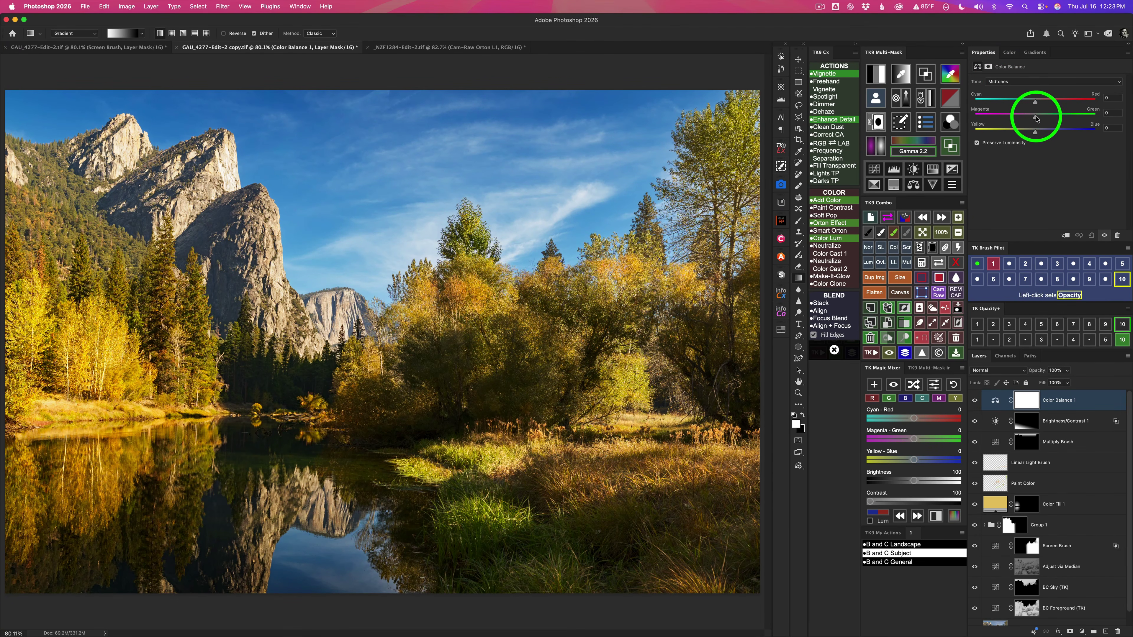
{"action": "left_click_drag", "start_coordinate": [1036, 119], "coordinate": [1039, 119]}
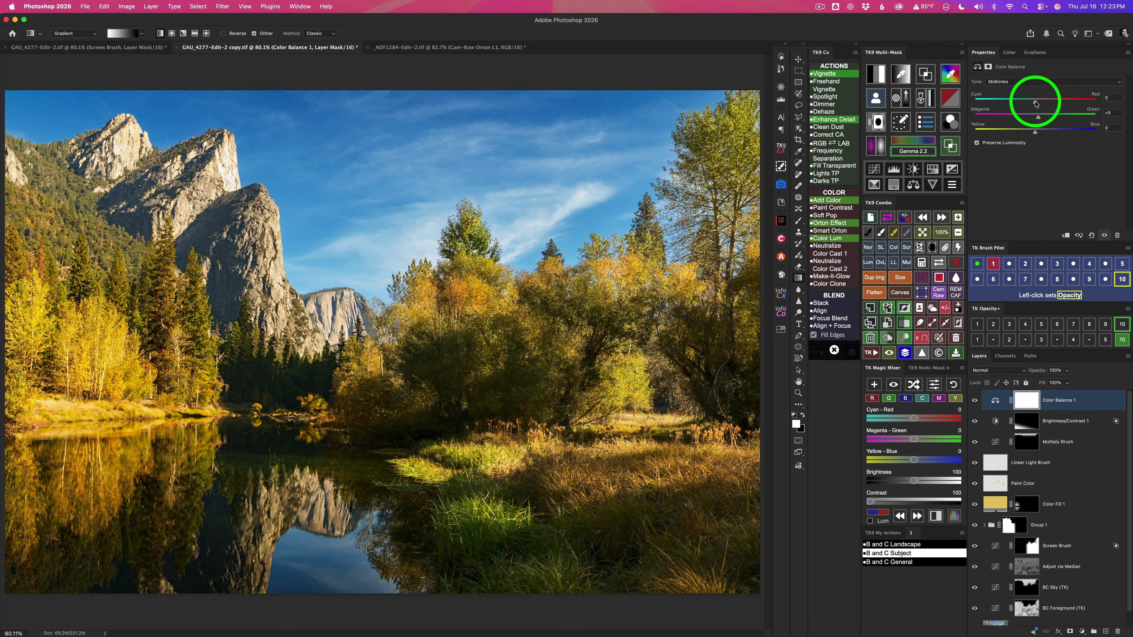
{"action": "left_click_drag", "start_coordinate": [1037, 103], "coordinate": [1032, 103]}
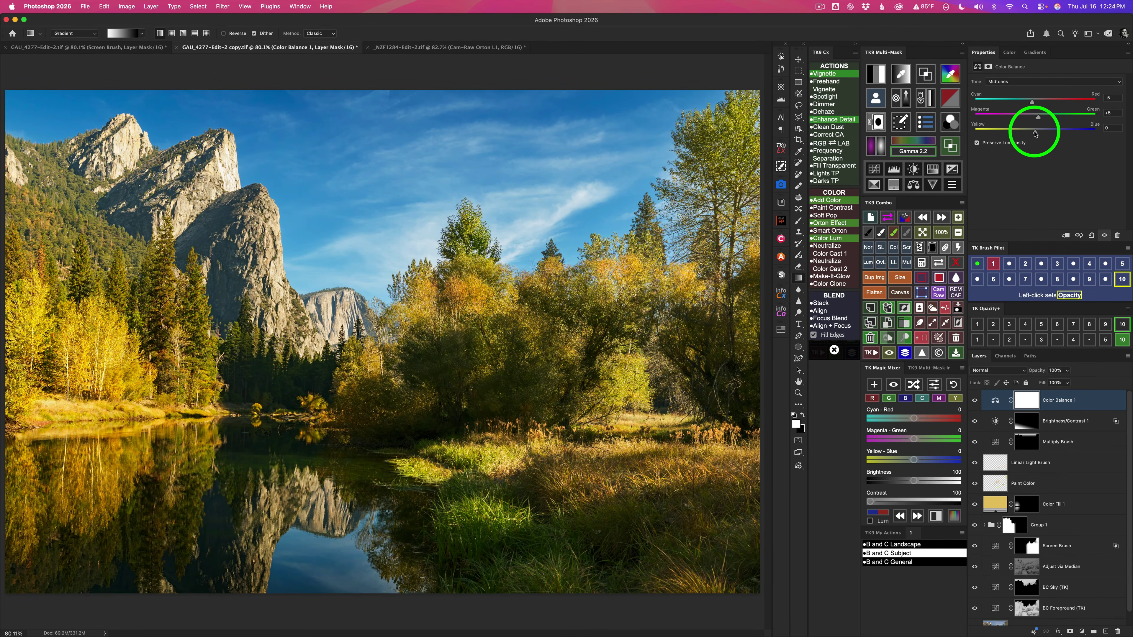
{"action": "left_click_drag", "start_coordinate": [1034, 134], "coordinate": [1031, 133]}
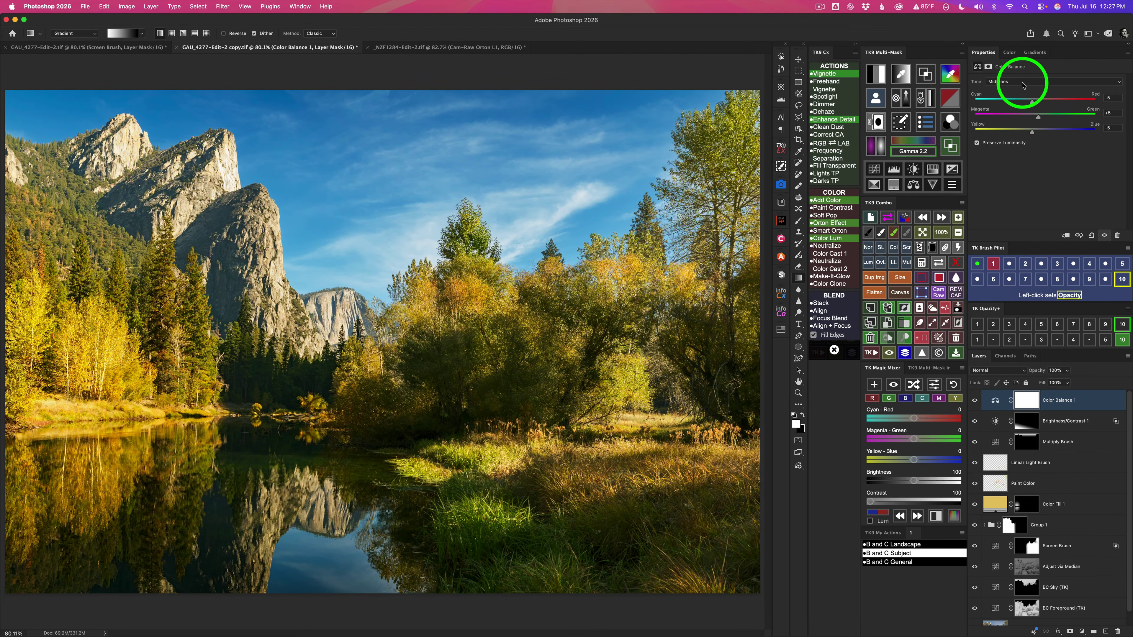
Push the Color Balance shadows to +43 toward blue and set the layer's blend mode to Color.
{"action": "left_click", "coordinate": [1022, 85]}
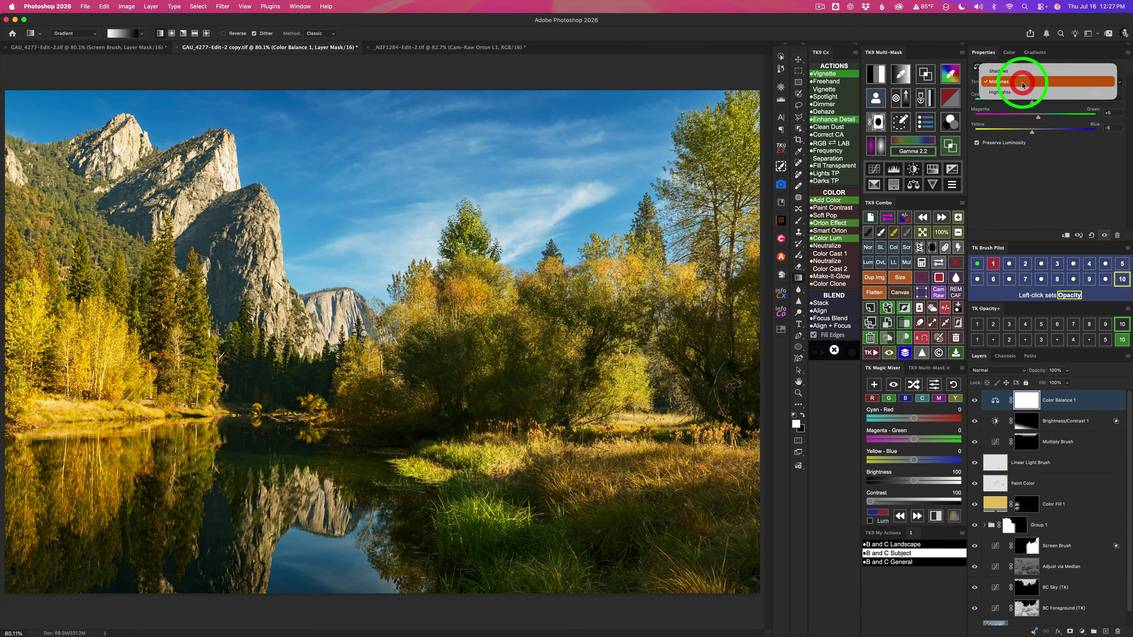
{"action": "left_click", "coordinate": [1006, 72]}
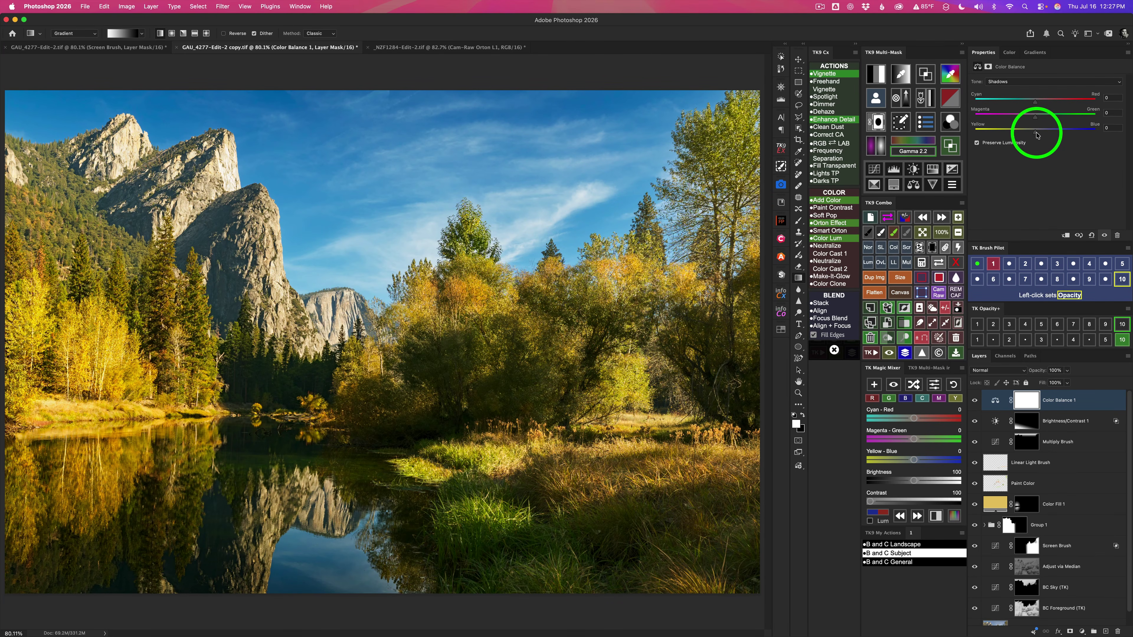
{"action": "left_click_drag", "start_coordinate": [1037, 135], "coordinate": [1061, 140]}
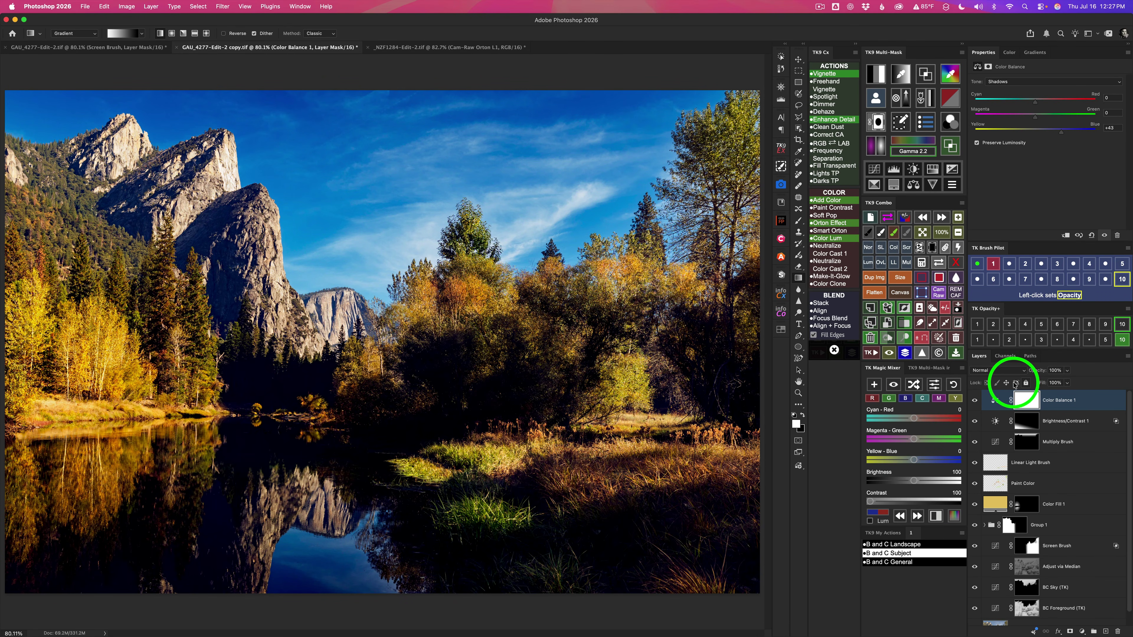
{"action": "left_click", "coordinate": [895, 249]}
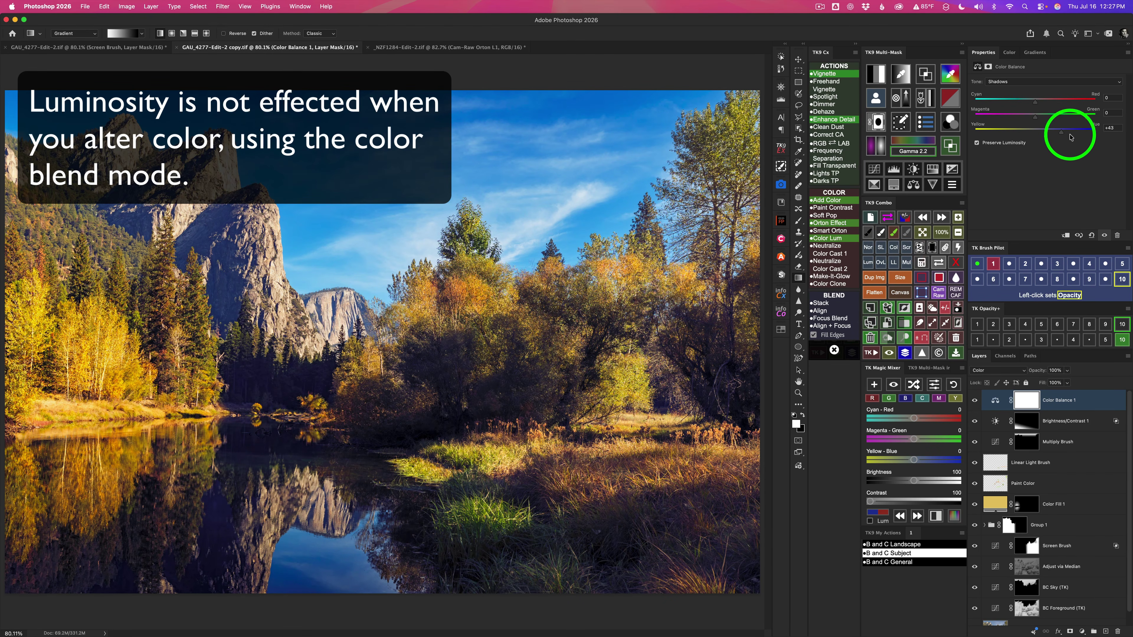
Reset the shadows' strong blue shift, then set the shadows to cyan-red -4, magenta-green -3 and yellow-blue +5.
{"action": "left_click_drag", "start_coordinate": [1061, 132], "coordinate": [1035, 130]}
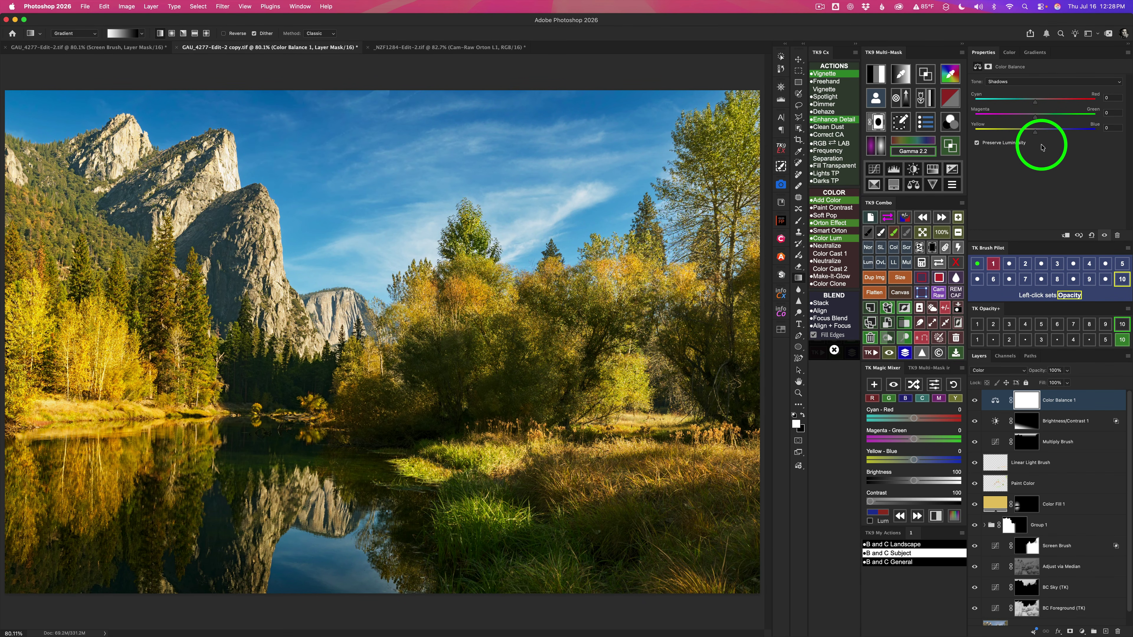
{"action": "left_click_drag", "start_coordinate": [1035, 132], "coordinate": [1038, 133]}
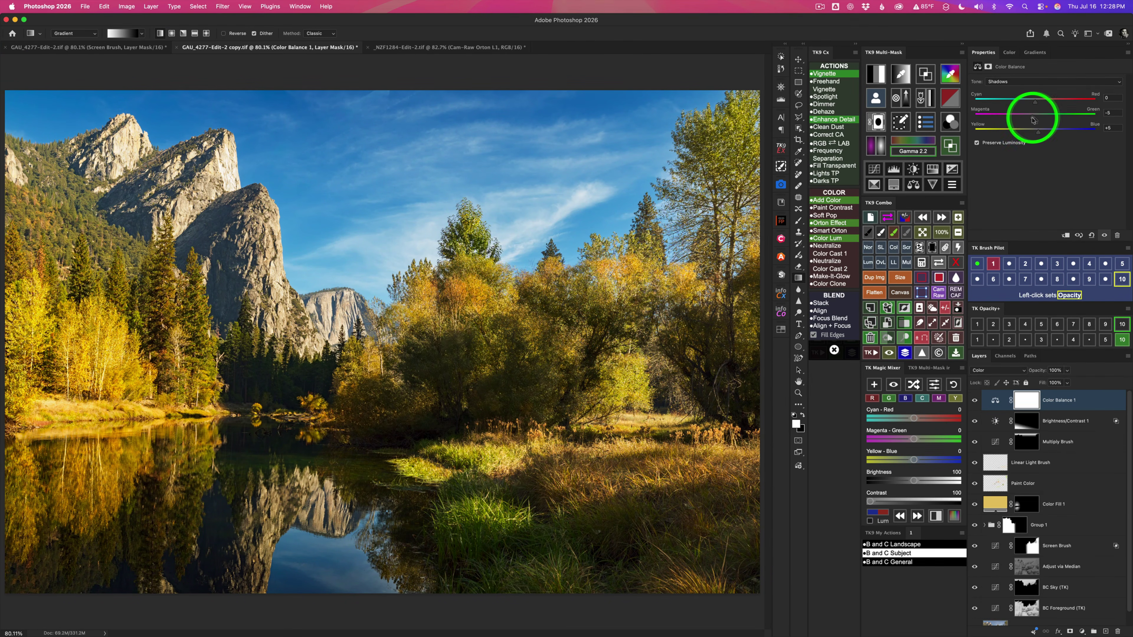
{"action": "left_click_drag", "start_coordinate": [1036, 121], "coordinate": [1035, 123]}
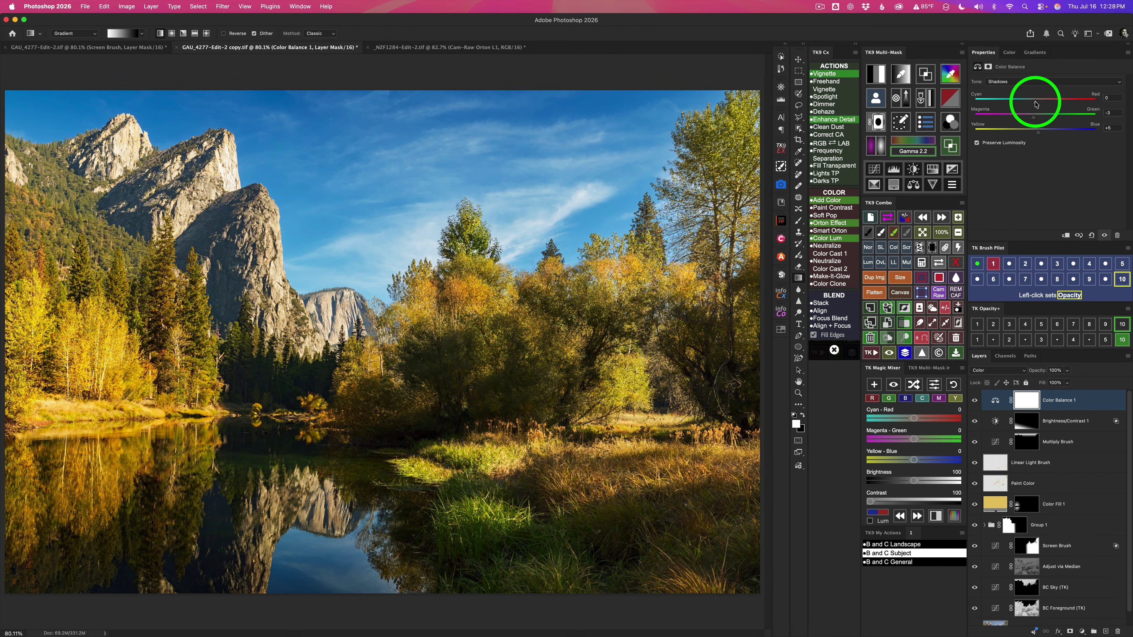
{"action": "left_click_drag", "start_coordinate": [1035, 102], "coordinate": [1033, 102]}
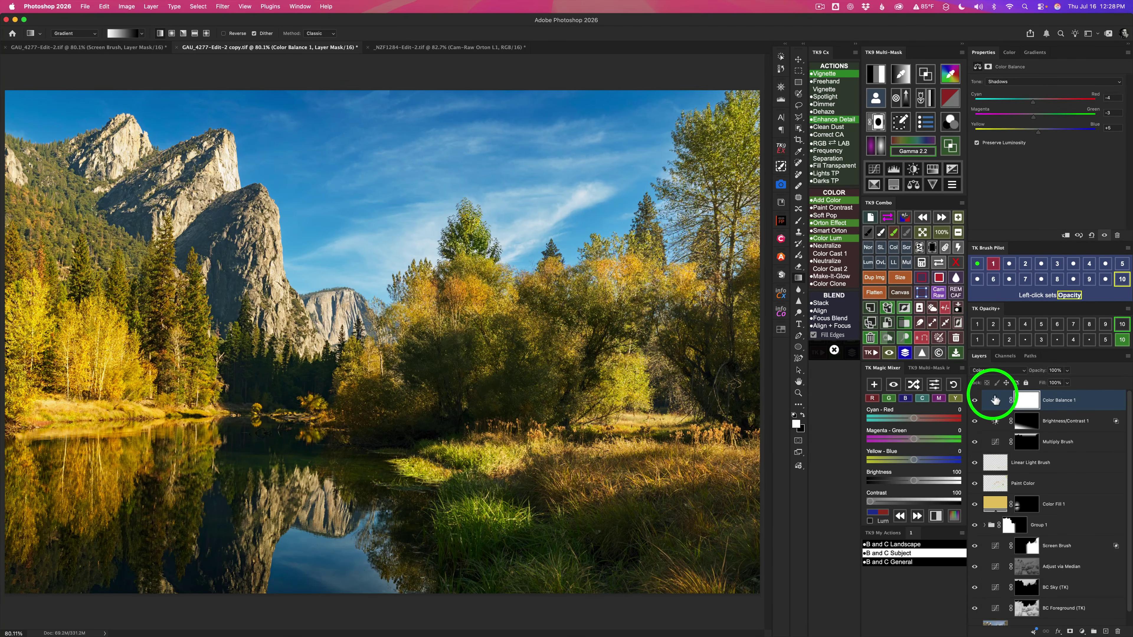
Check the Color Balance effect by toggling its layer, and compare the original photo with the full edit by hiding and showing all adjustments.
{"action": "left_click", "coordinate": [975, 401]}
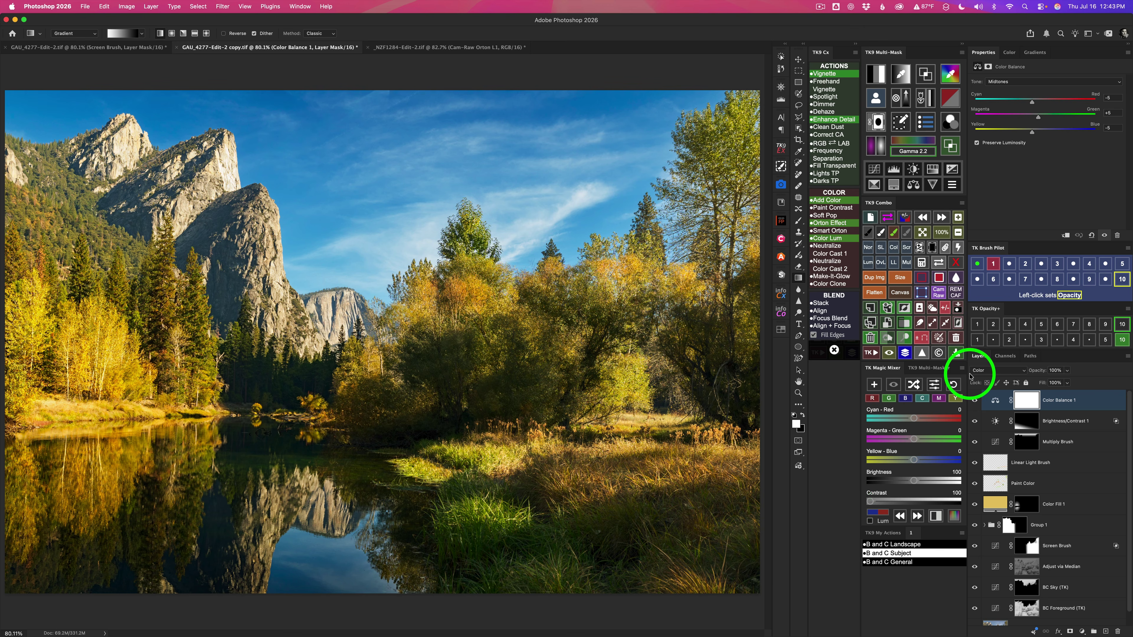
{"action": "left_click", "coordinate": [905, 353]}
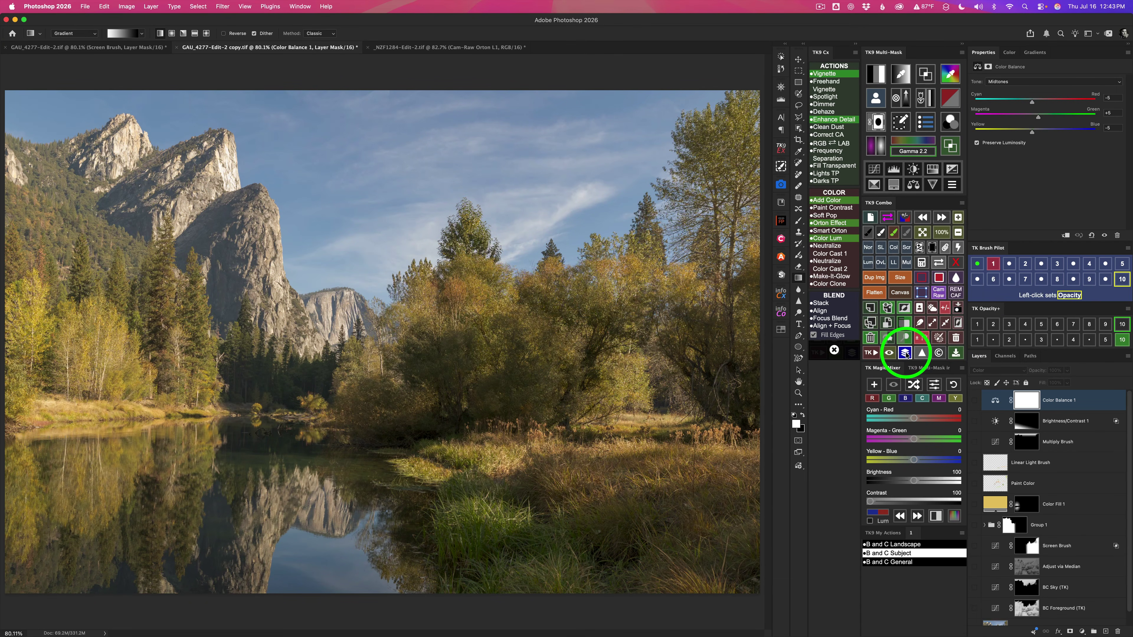
{"action": "left_click", "coordinate": [906, 353]}
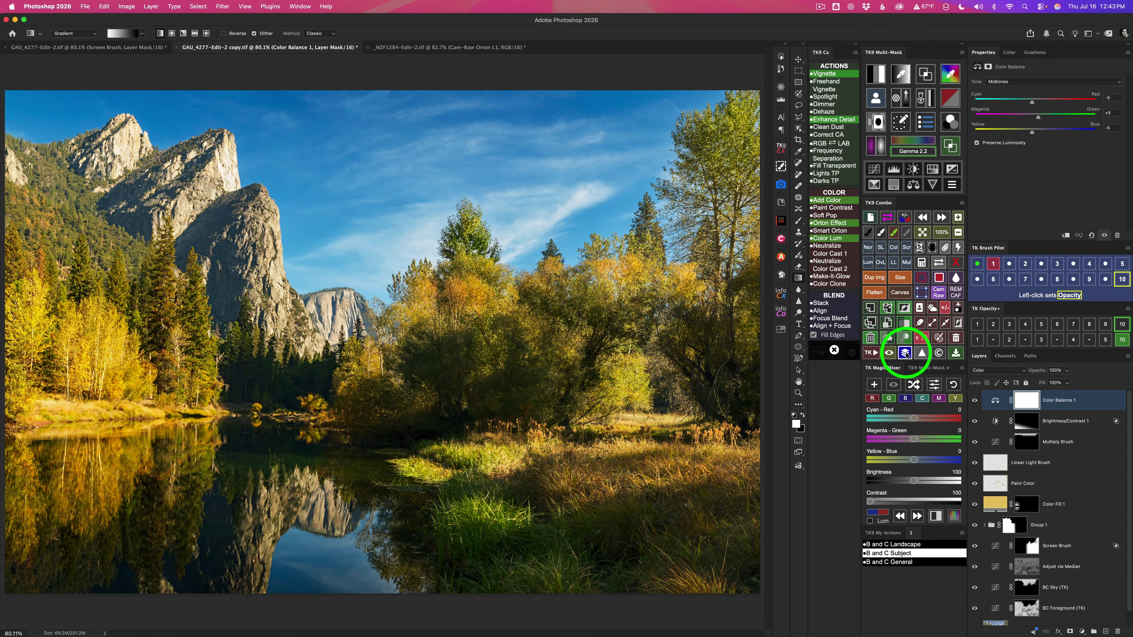